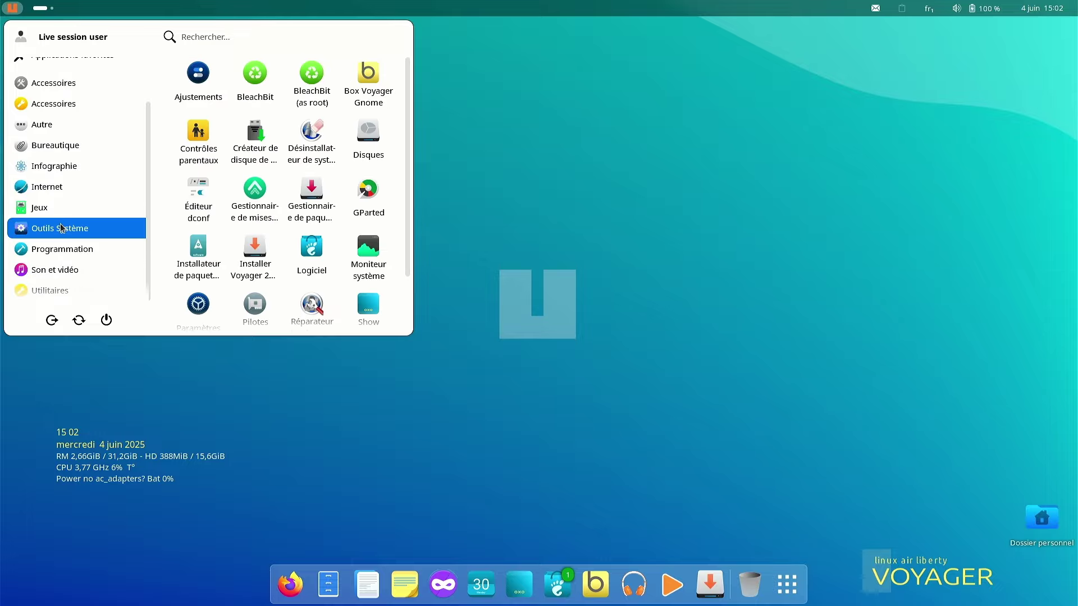
# Step: Browse the applications menu and all four pages of the application grid, and return to the desktop
pyautogui.scroll(3, 60, 224)
pyautogui.click(492, 114)
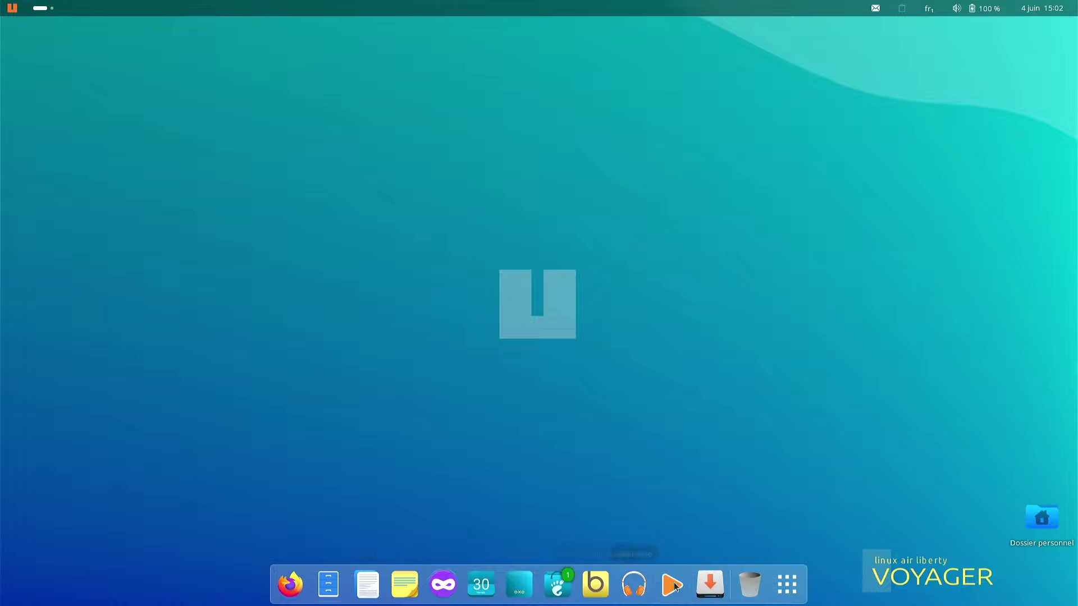
pyautogui.click(788, 586)
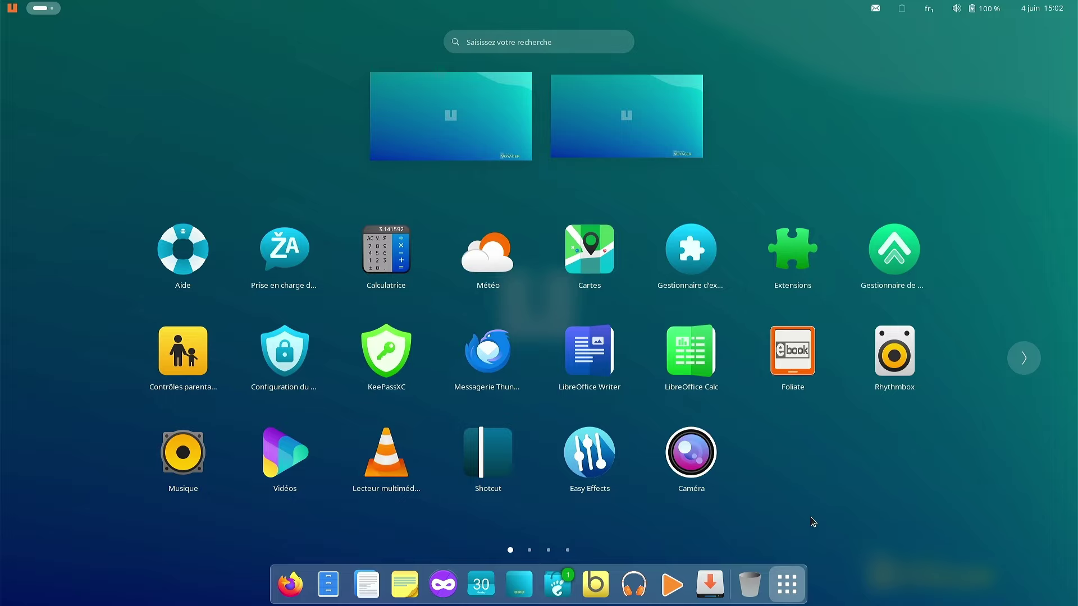
pyautogui.scroll(-1, 792, 498)
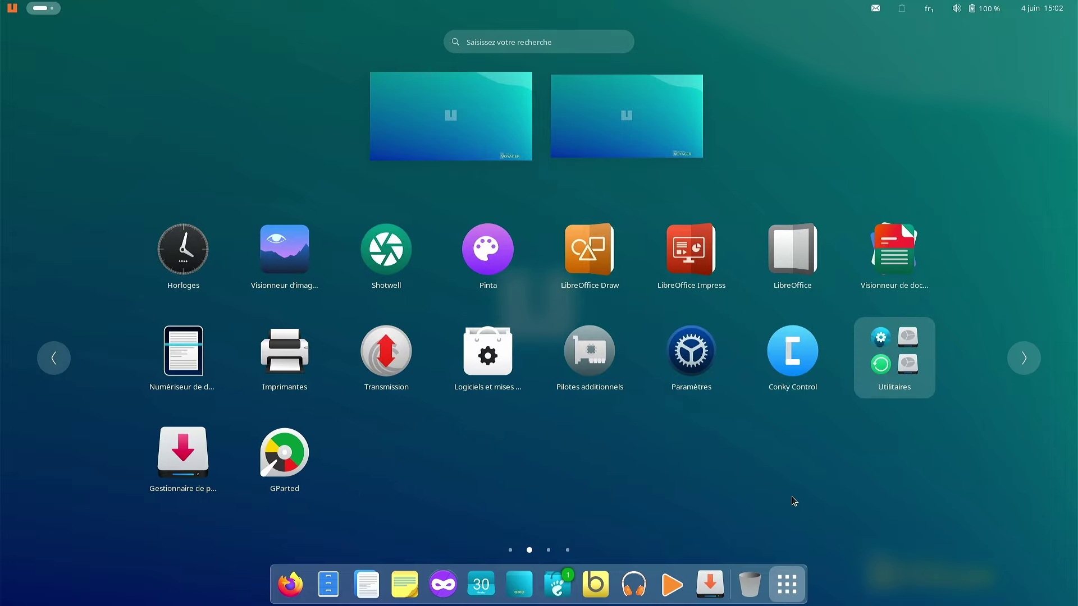
pyautogui.scroll(-1, 792, 498)
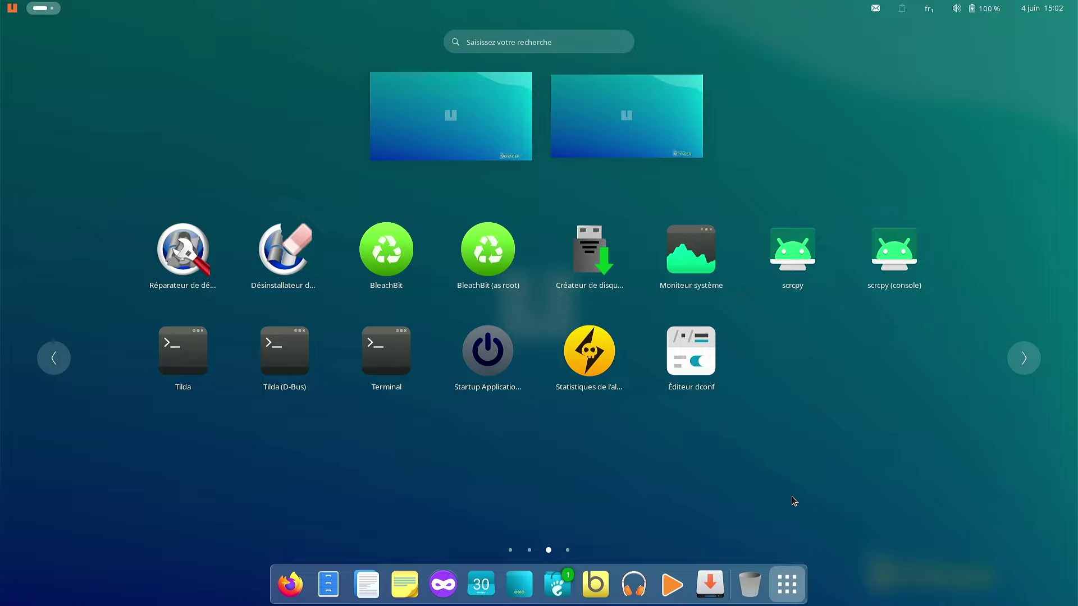
pyautogui.scroll(-1, 791, 496)
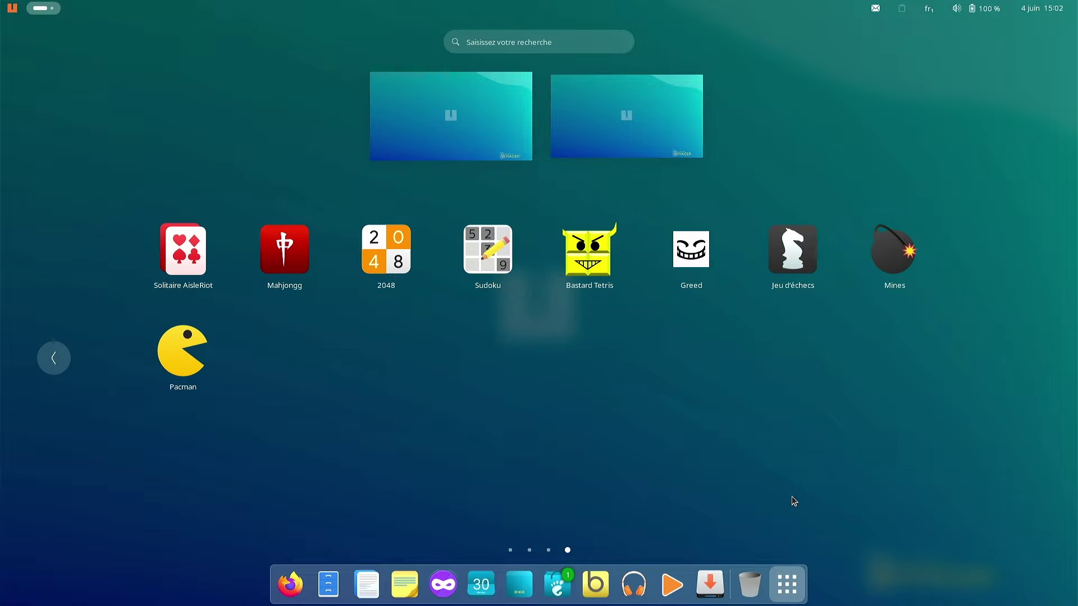
pyautogui.scroll(2, 767, 489)
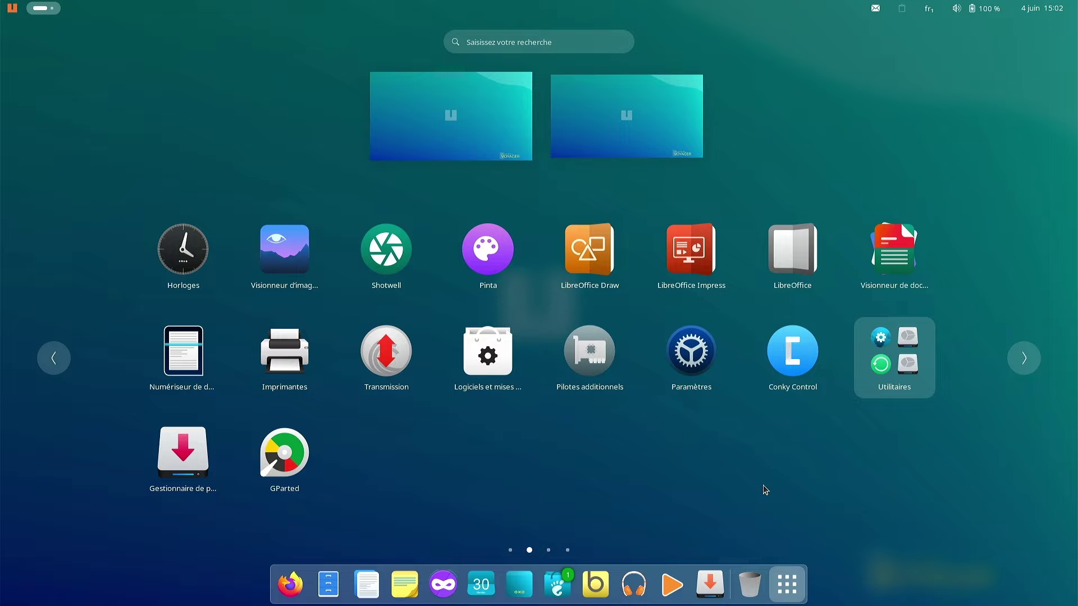
pyautogui.click(763, 485)
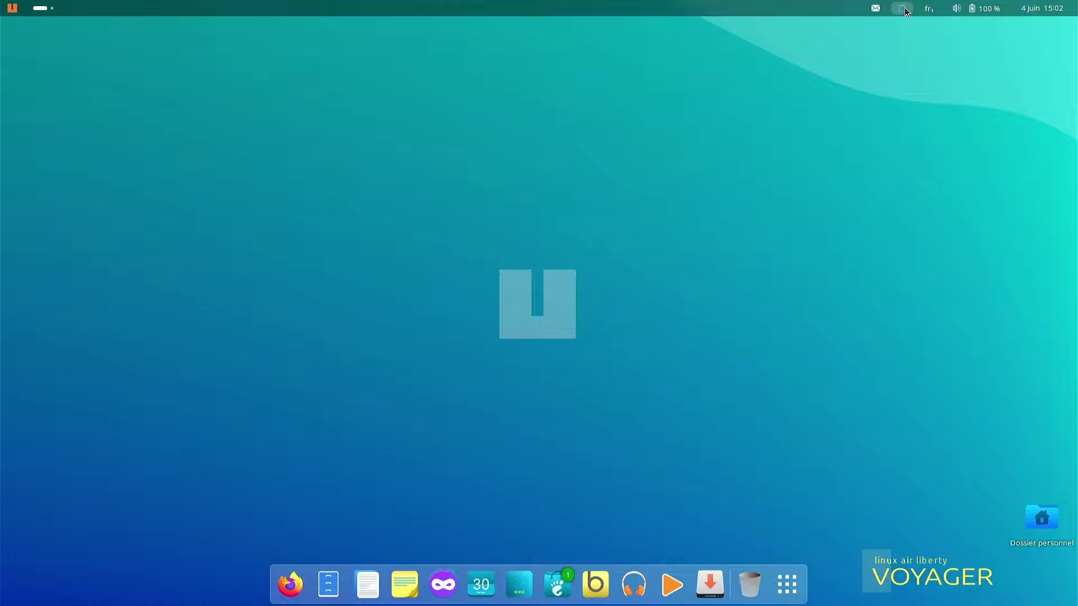
# Step: Connect to the SFR_6BFF6_EXT Wi-Fi network, entering the network password
pyautogui.click(989, 8)
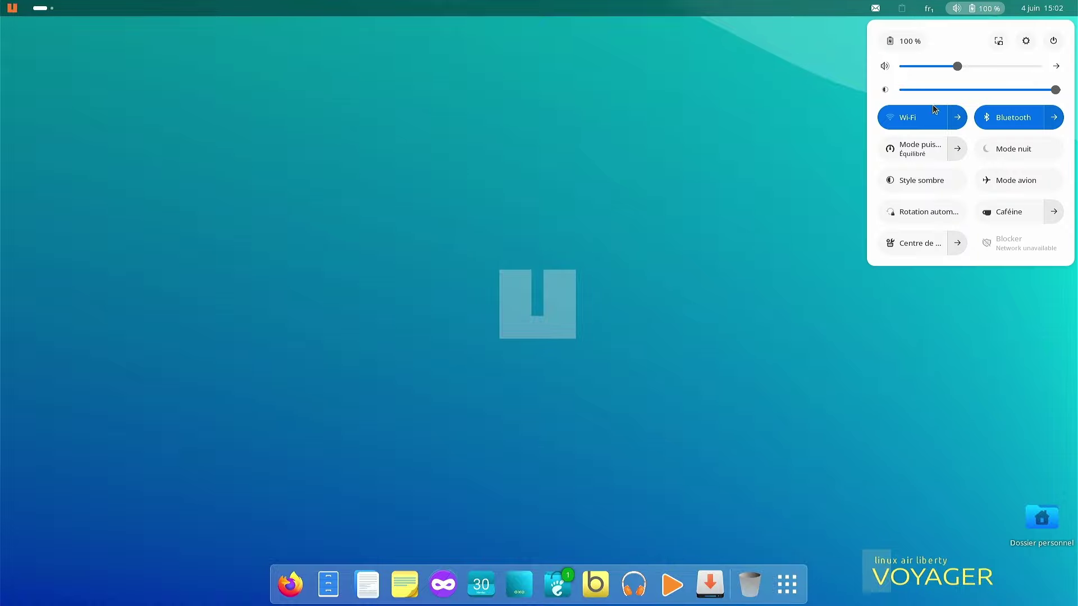
pyautogui.click(957, 118)
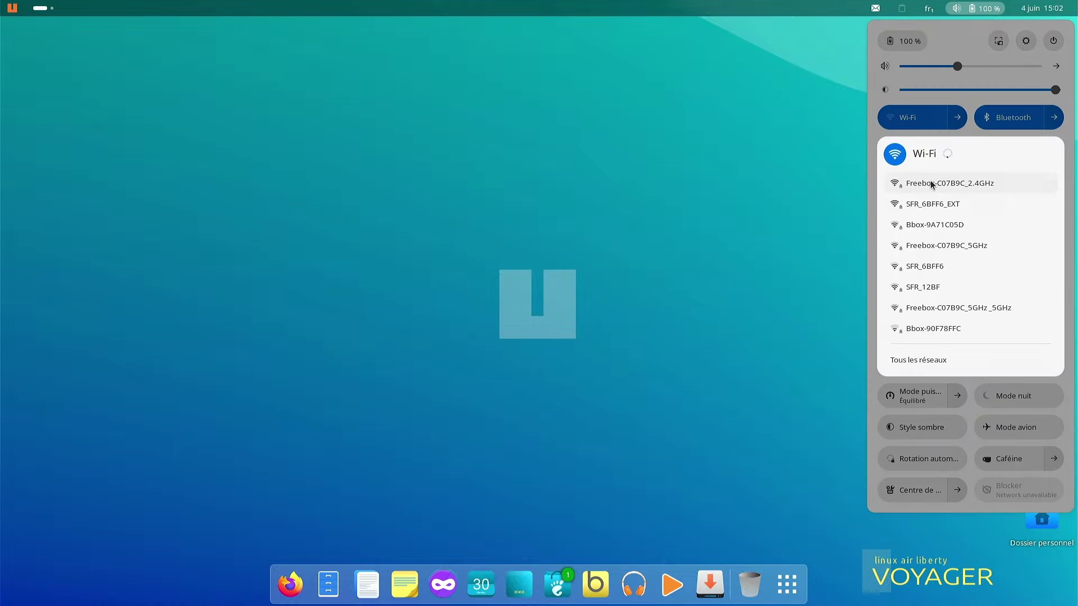
pyautogui.click(926, 205)
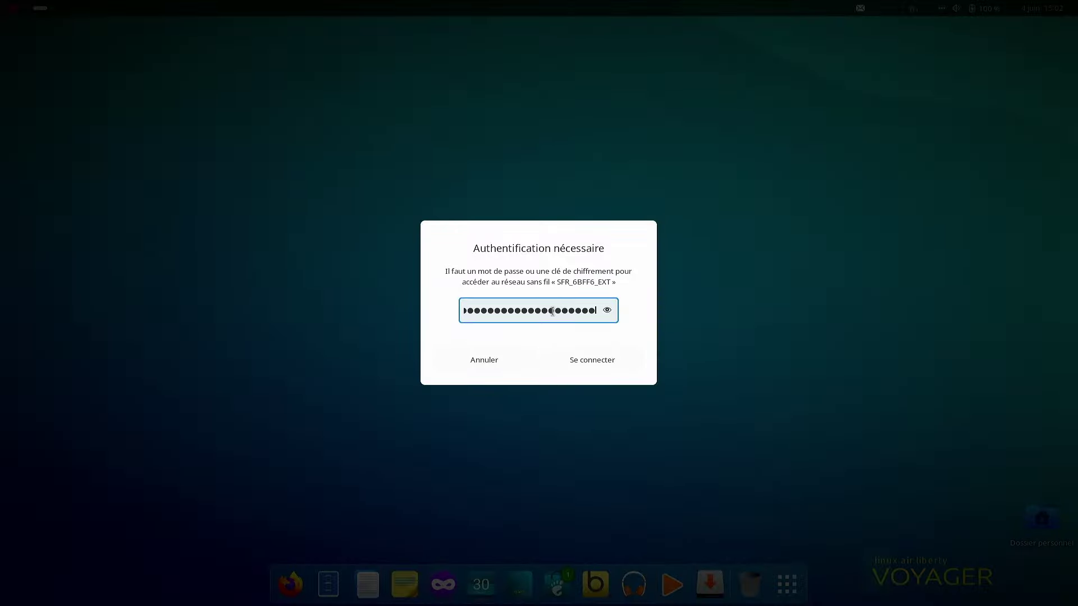
pyautogui.press('Return')
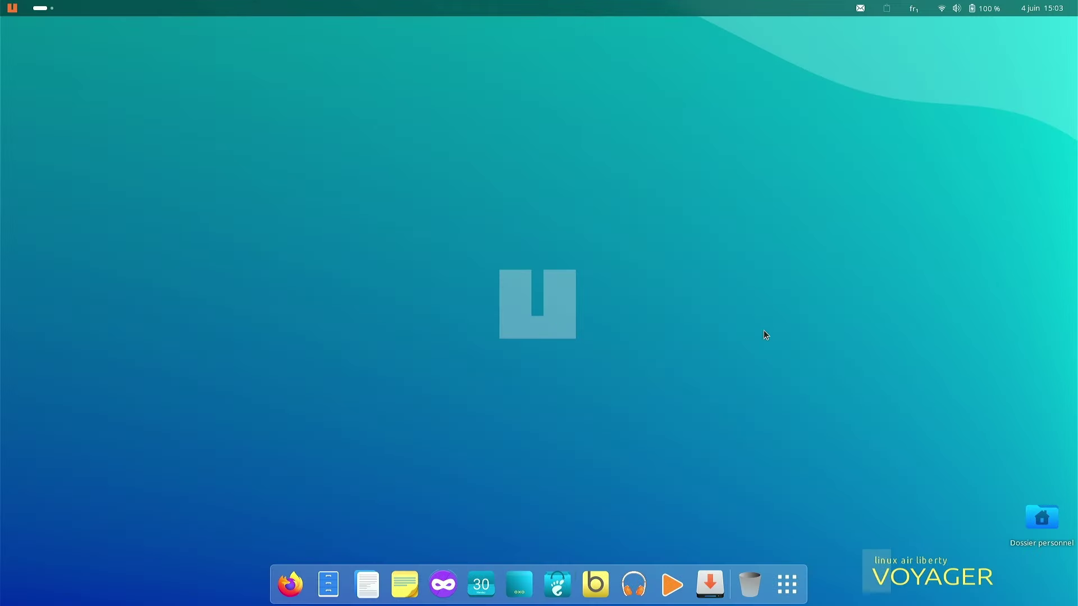
# Step: Examine the home folder in a maximized window with enlarged icons, and close it
pyautogui.doubleClick(1043, 522)
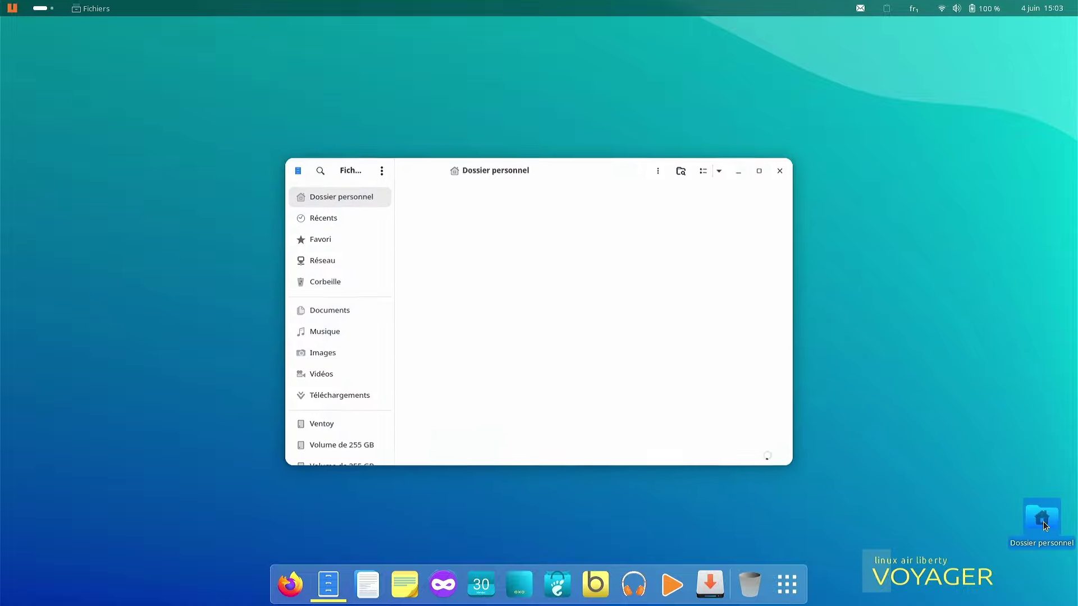
pyautogui.click(761, 170)
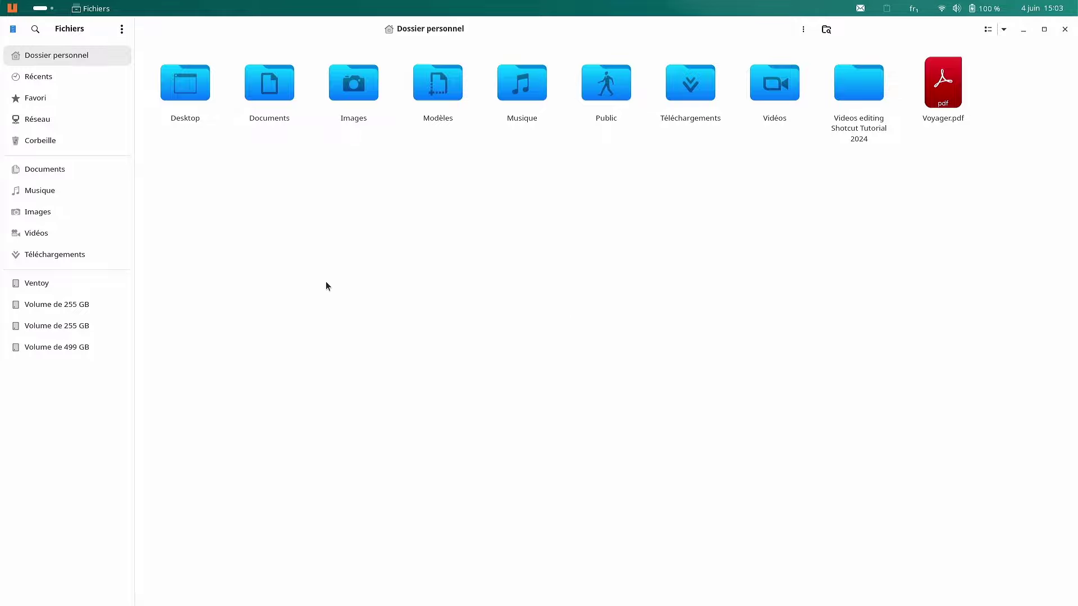
pyautogui.hotkey('ctrl', '+')
pyautogui.hotkey('ctrl', '+')
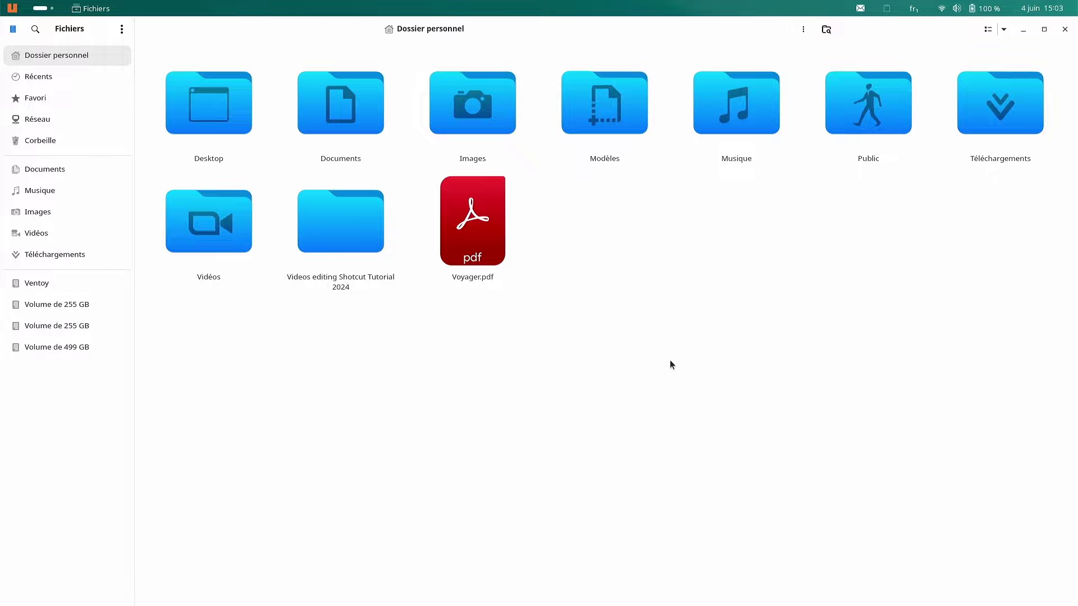
pyautogui.click(1065, 28)
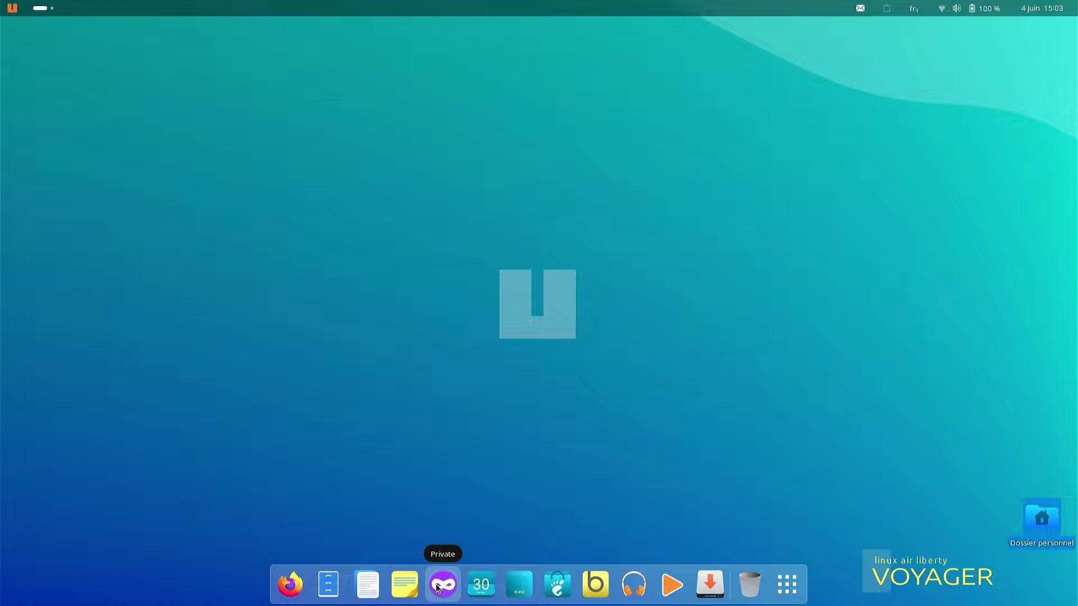
# Step: Look at the Agenda calendar and close it
pyautogui.click(481, 590)
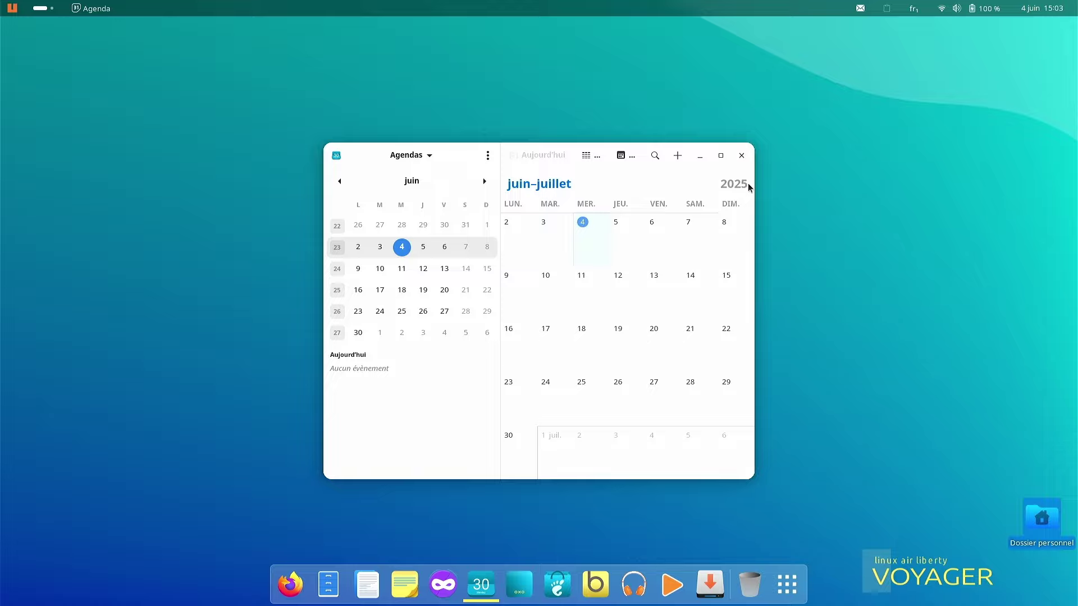
pyautogui.click(741, 155)
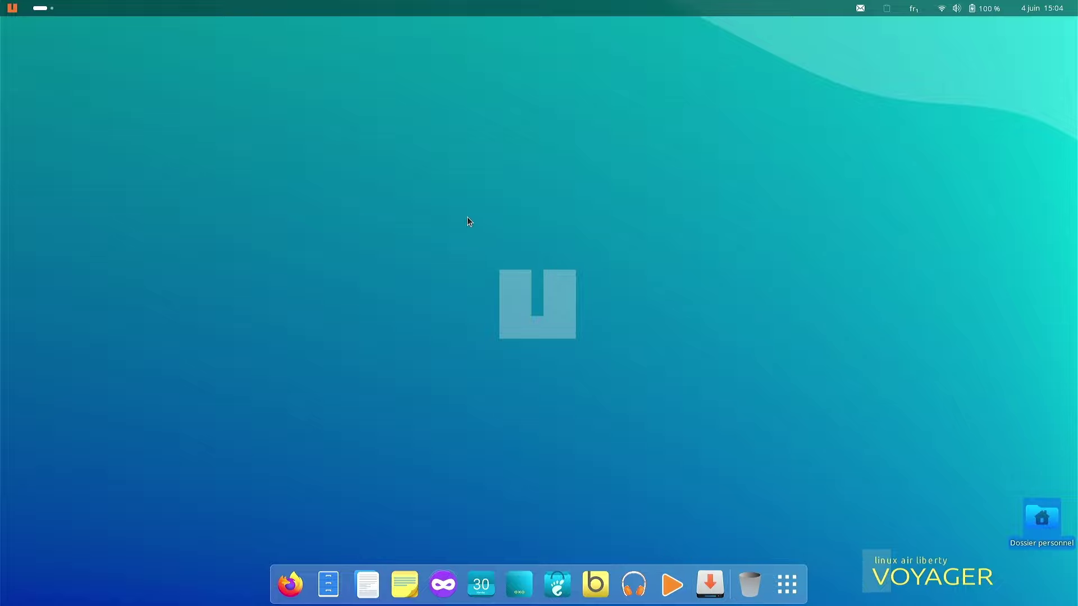
pyautogui.rightClick(423, 190)
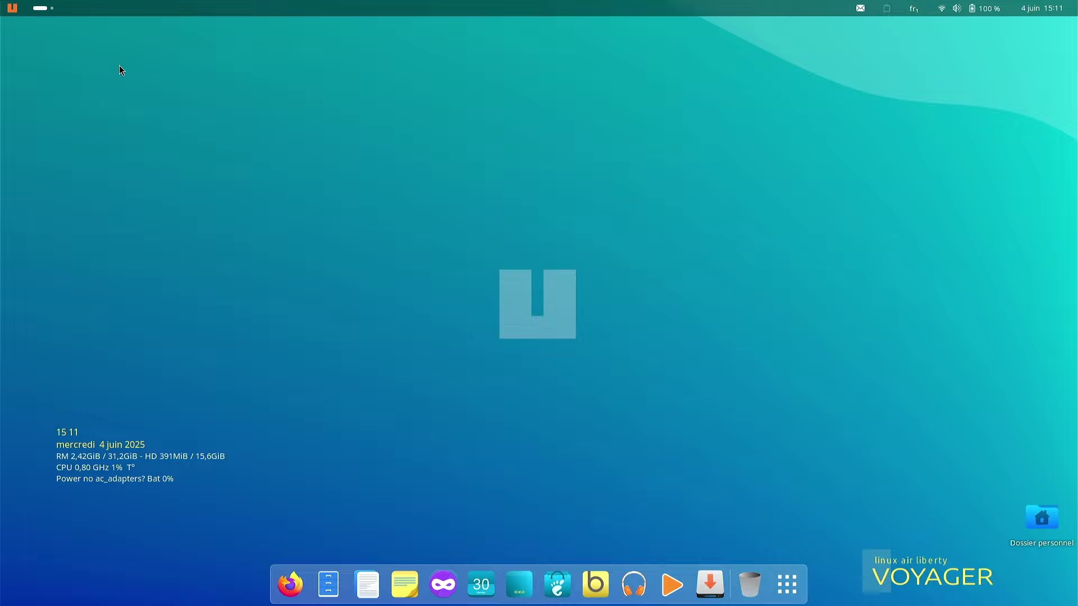
# Step: Launch the Voyager installer from the Outils Système applications and authenticate as the live session user
pyautogui.click(12, 8)
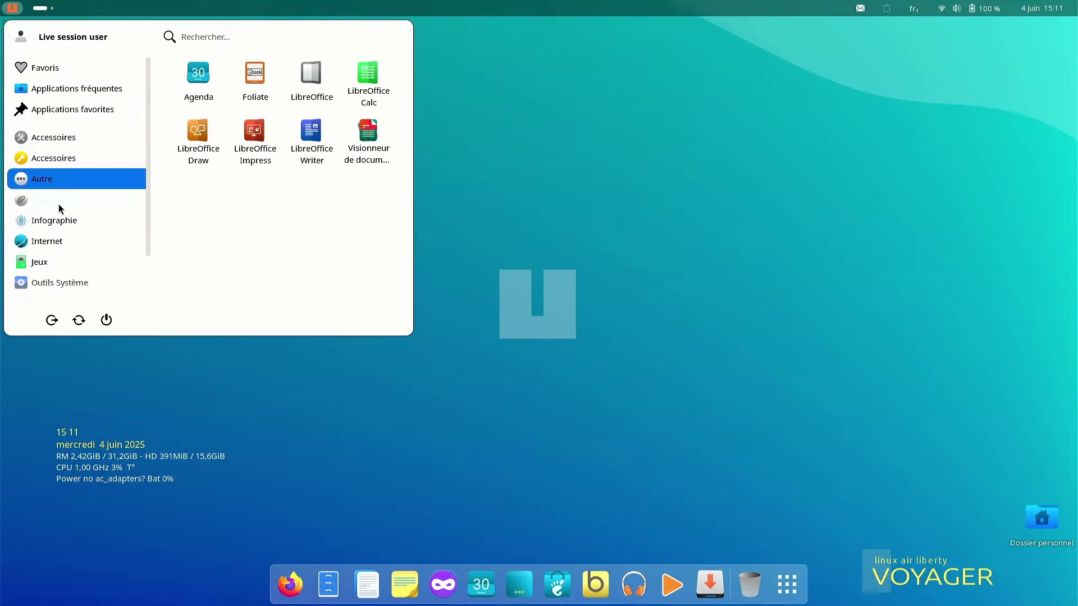
pyautogui.moveTo(61, 247)
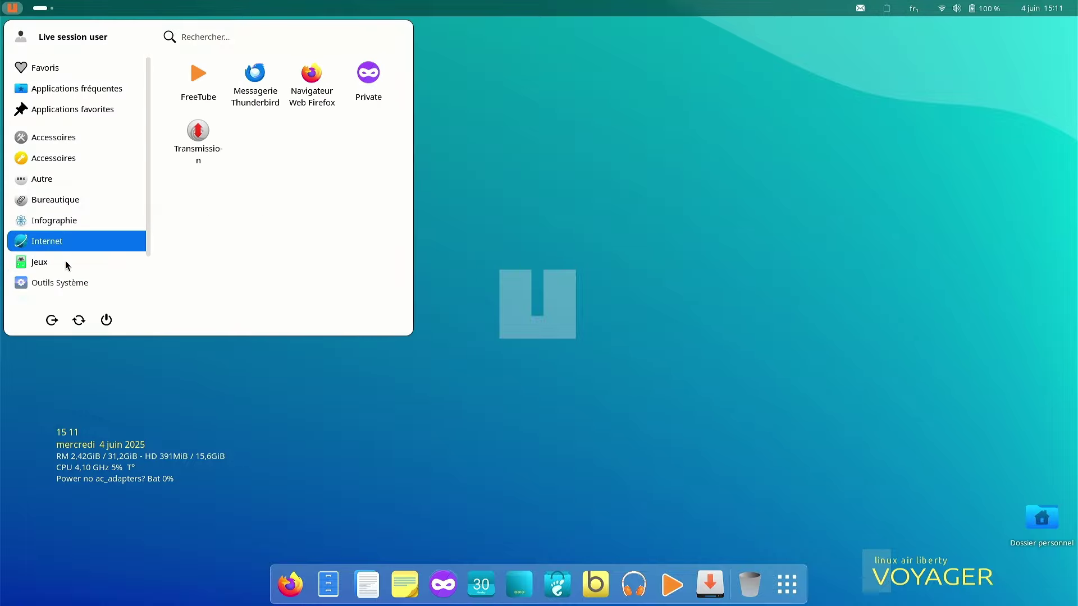
pyautogui.moveTo(65, 289)
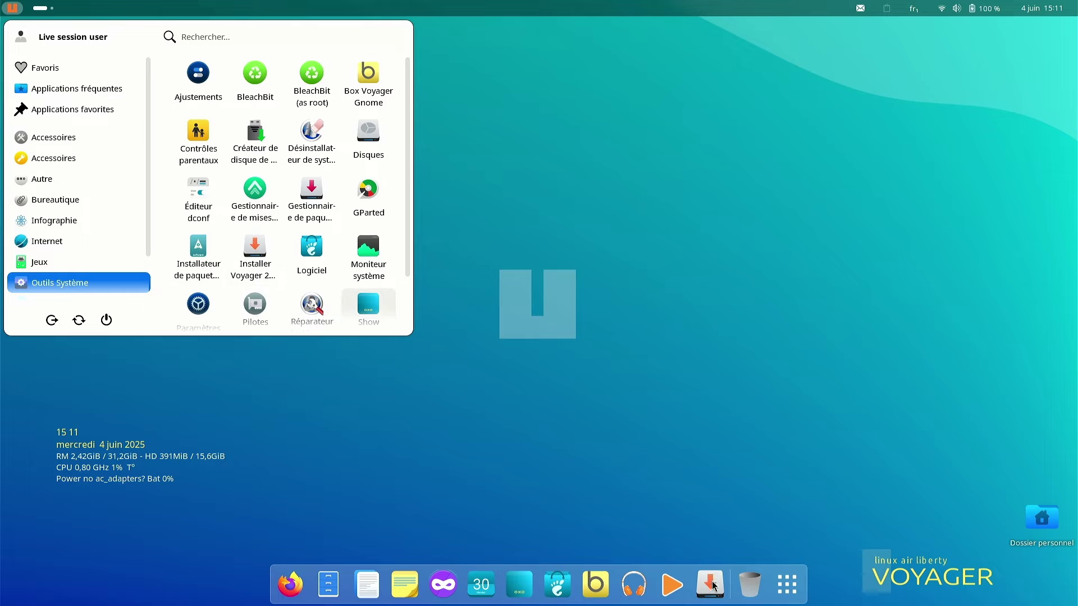
pyautogui.click(265, 252)
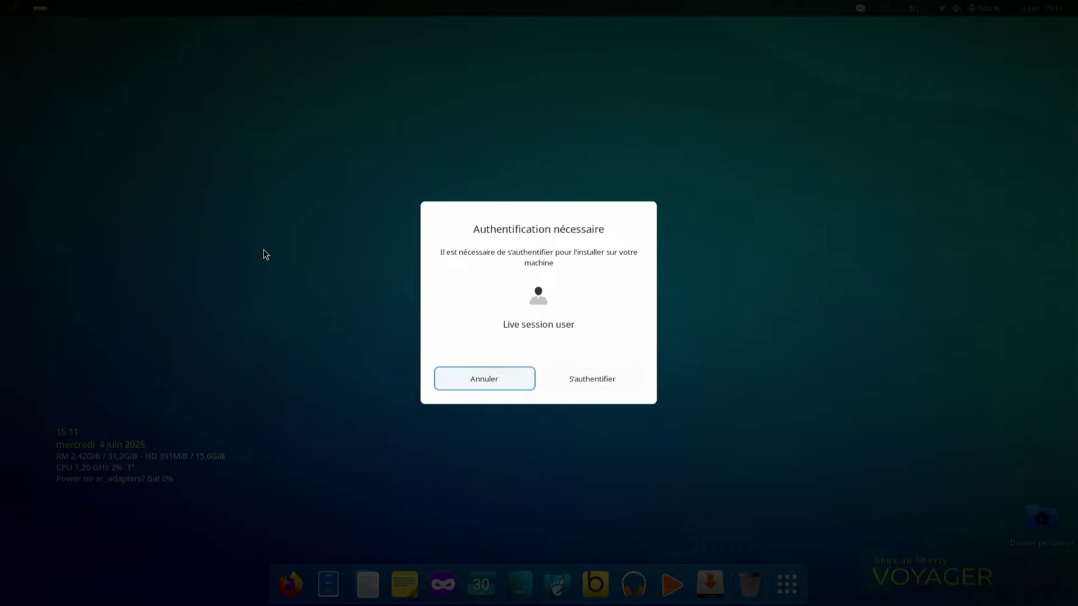
pyautogui.click(581, 380)
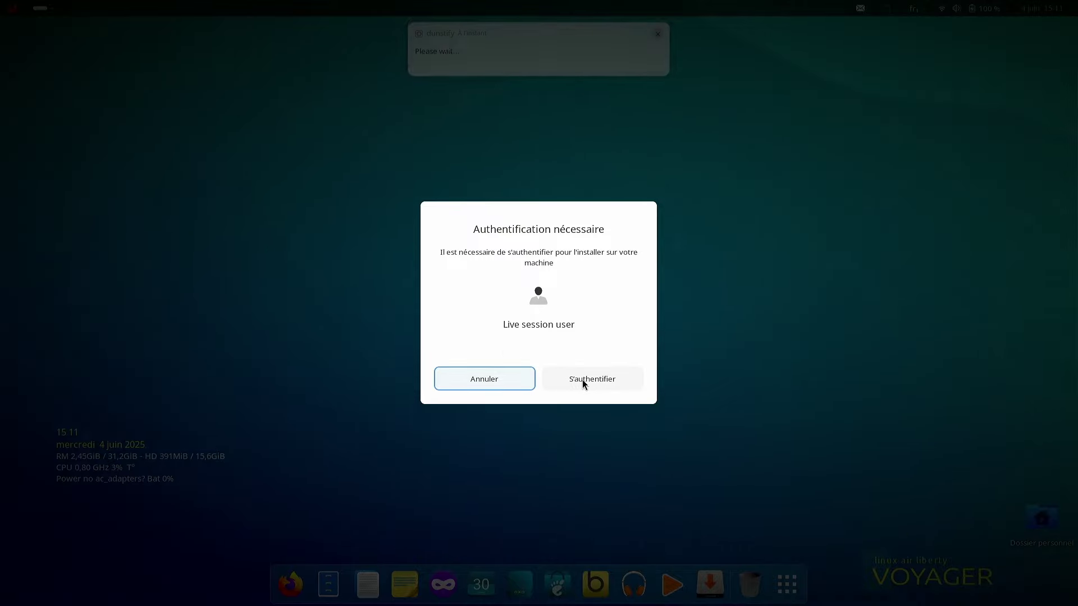
pyautogui.click(584, 380)
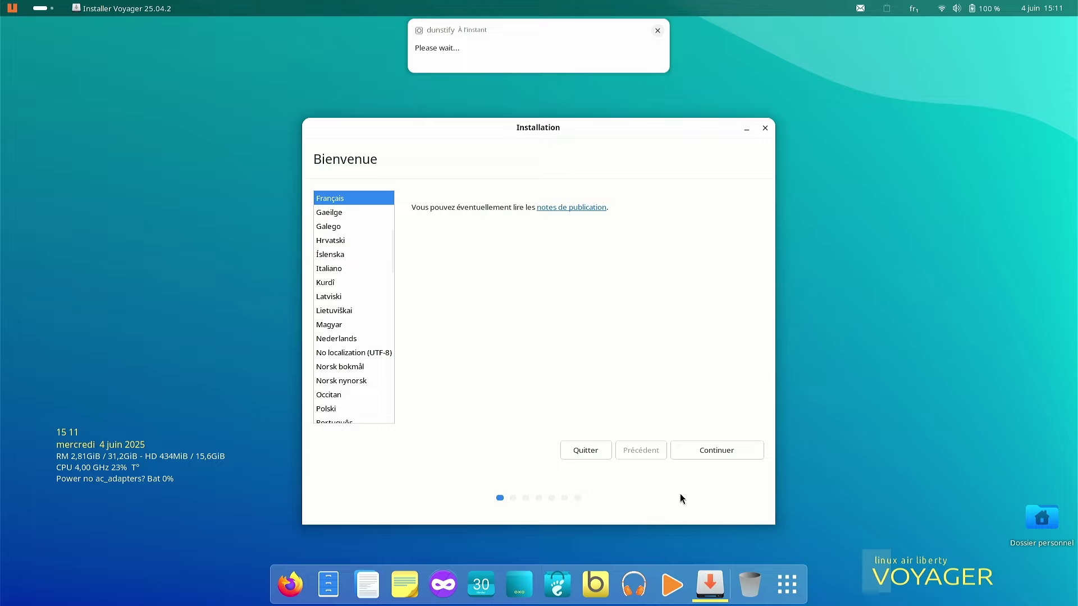
# Step: Set language and keyboard to Français and French - French (AZERTY), and include third-party graphics, Wi-Fi and media software in the normal installation
pyautogui.click(709, 451)
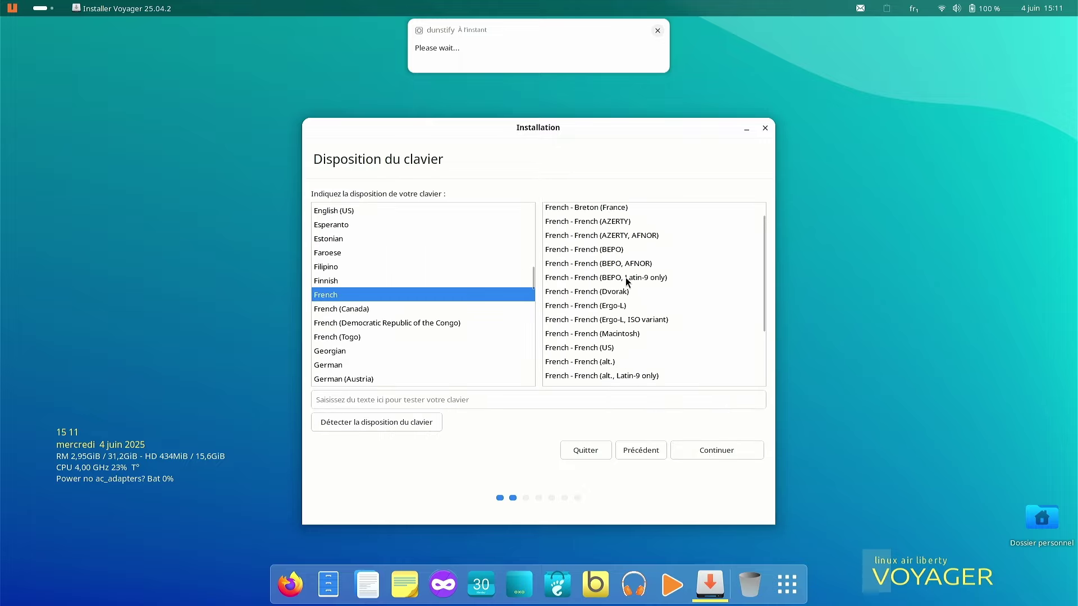
pyautogui.click(615, 223)
pyautogui.click(698, 451)
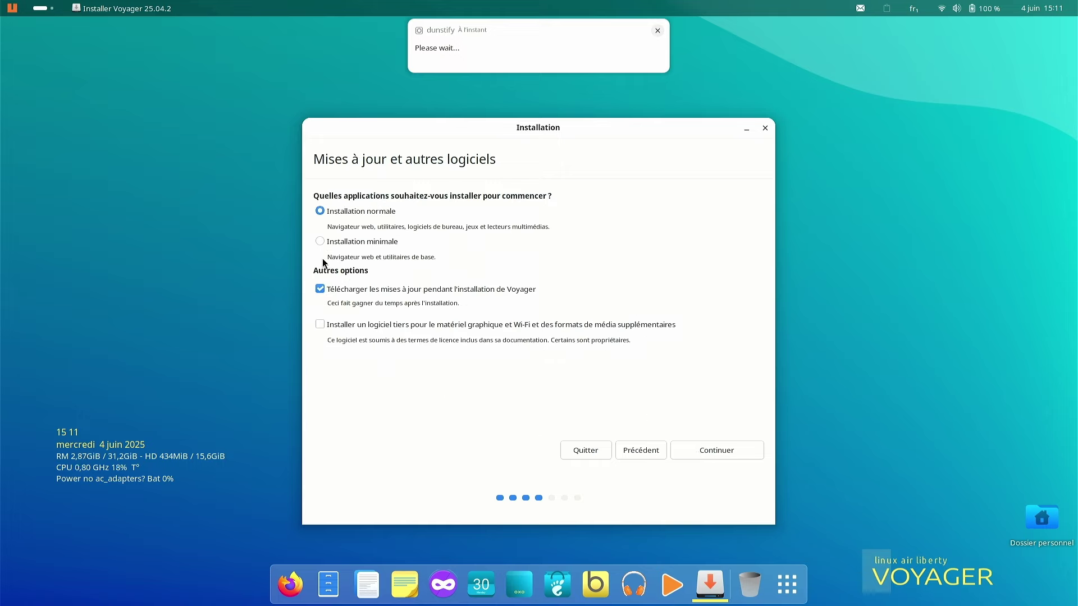
pyautogui.click(320, 325)
pyautogui.click(700, 449)
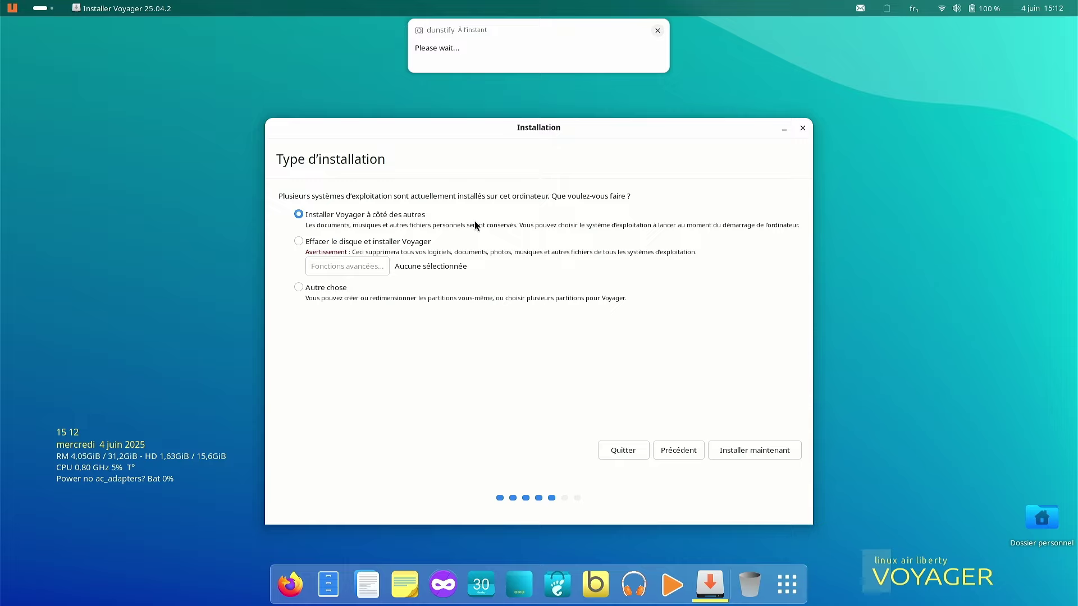
# Step: Choose to erase the 512.1 GB Micron disk /dev/nvme1n1 for Voyager, and confirm writing the partition changes
pyautogui.click(299, 243)
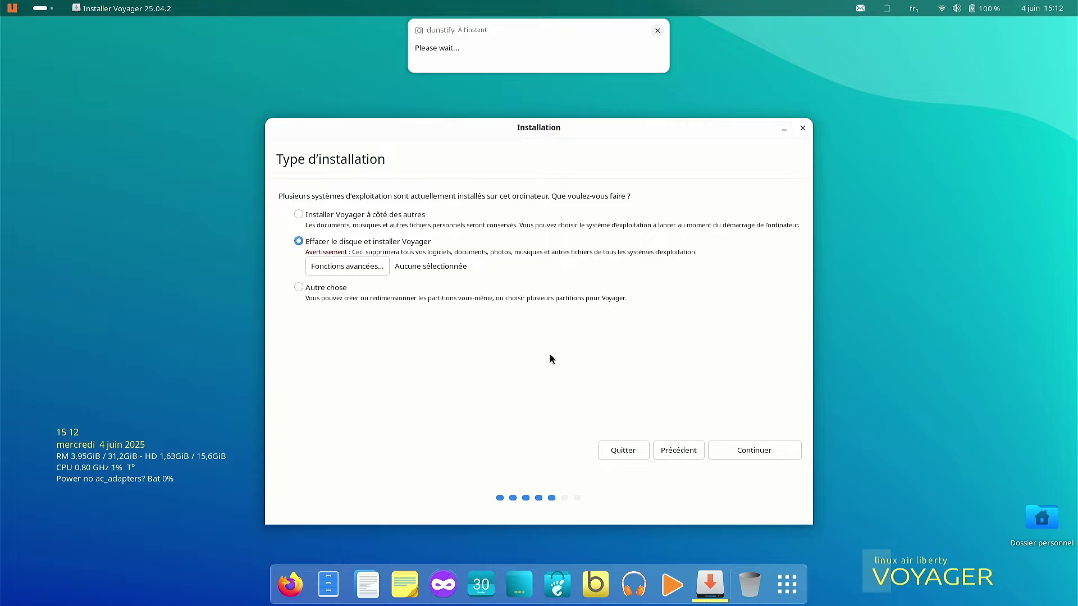
pyautogui.click(734, 446)
pyautogui.click(443, 200)
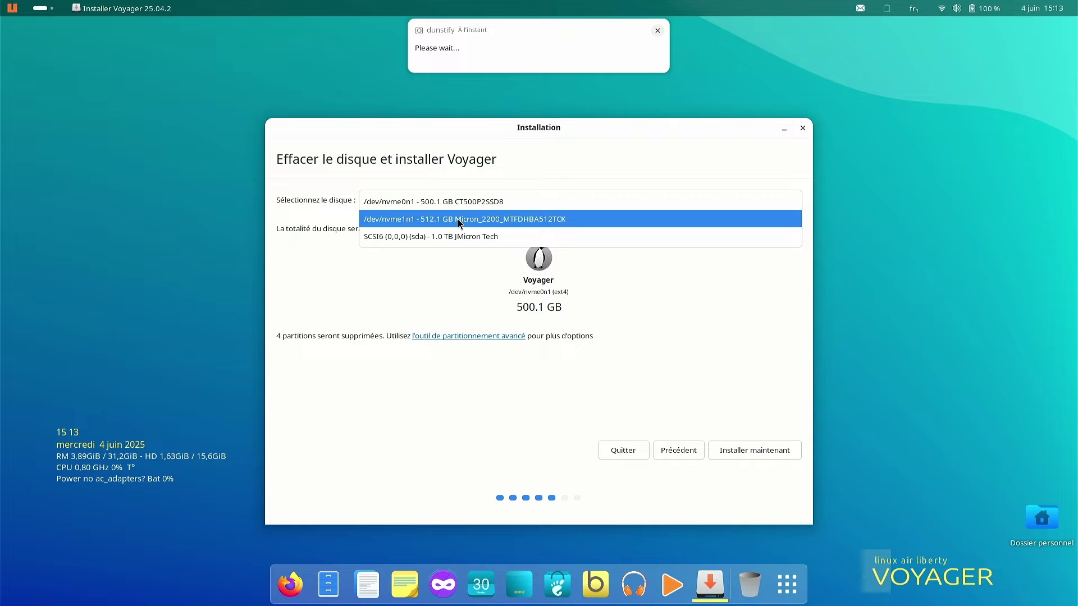
pyautogui.click(457, 218)
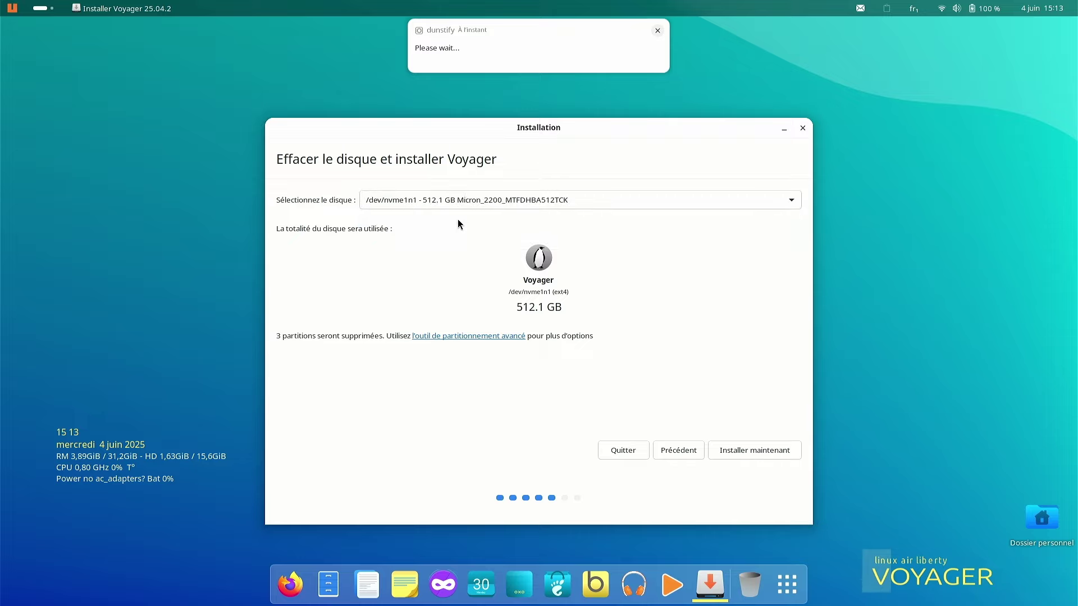
pyautogui.click(739, 449)
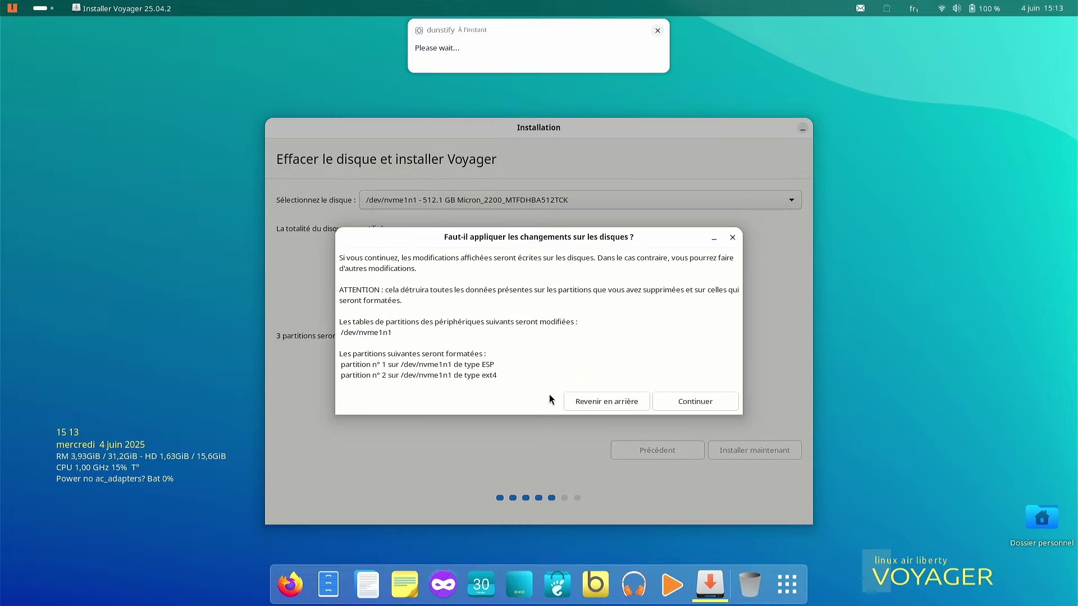
pyautogui.click(696, 403)
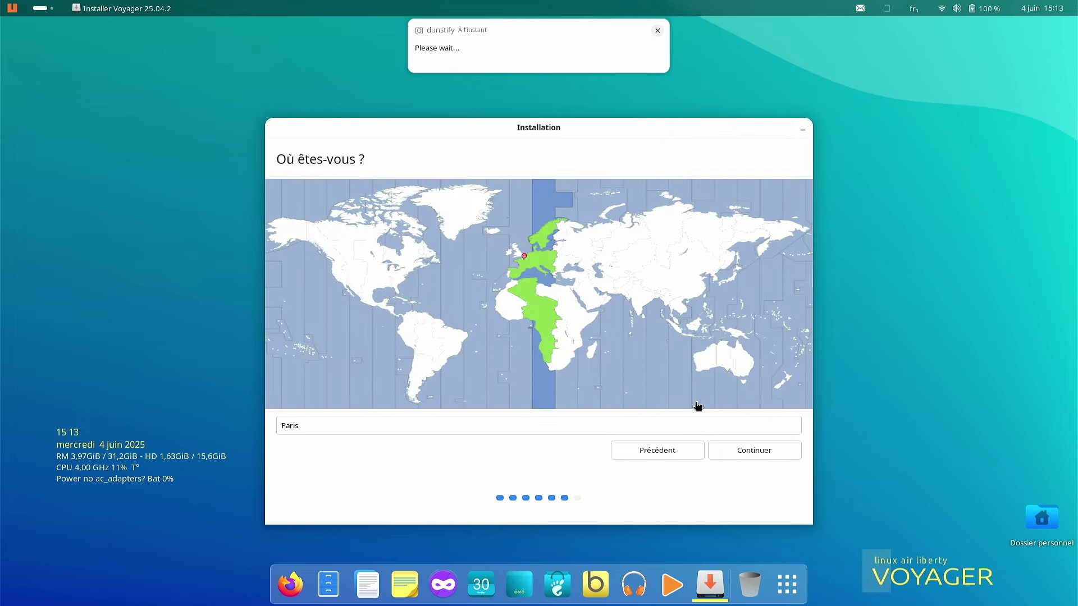
# Step: Keep the Paris time zone and create the user account with the user's name and password, set to open the session automatically
pyautogui.click(743, 452)
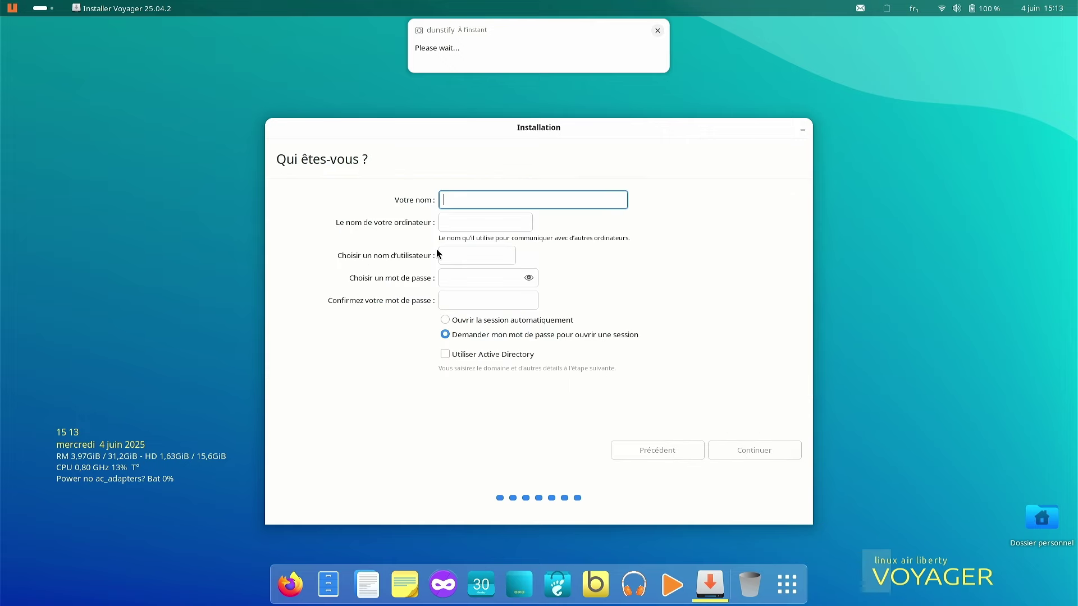
pyautogui.write('chris')
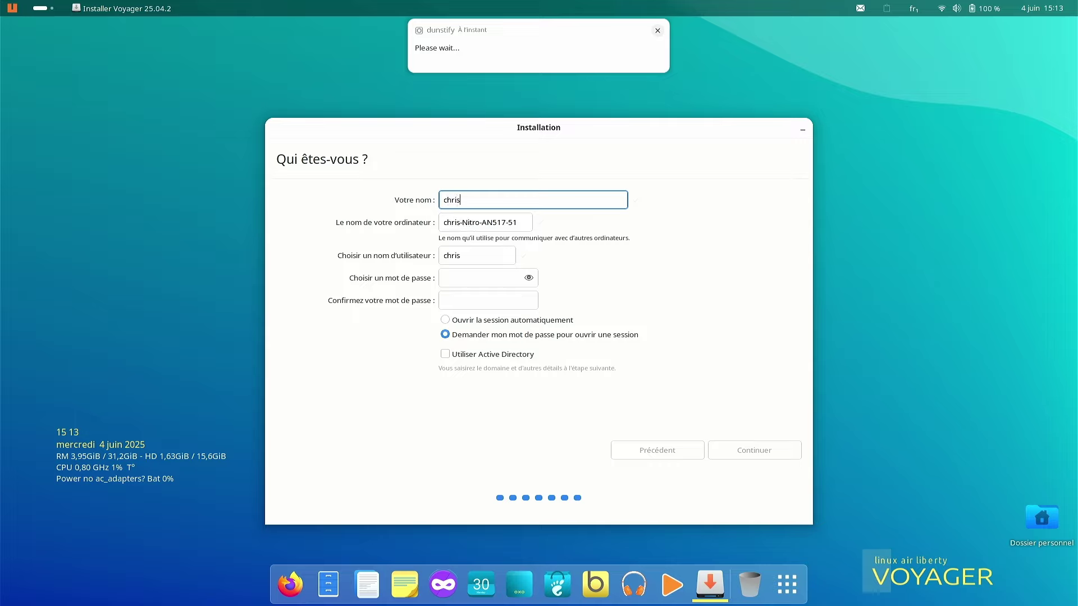
pyautogui.click(462, 274)
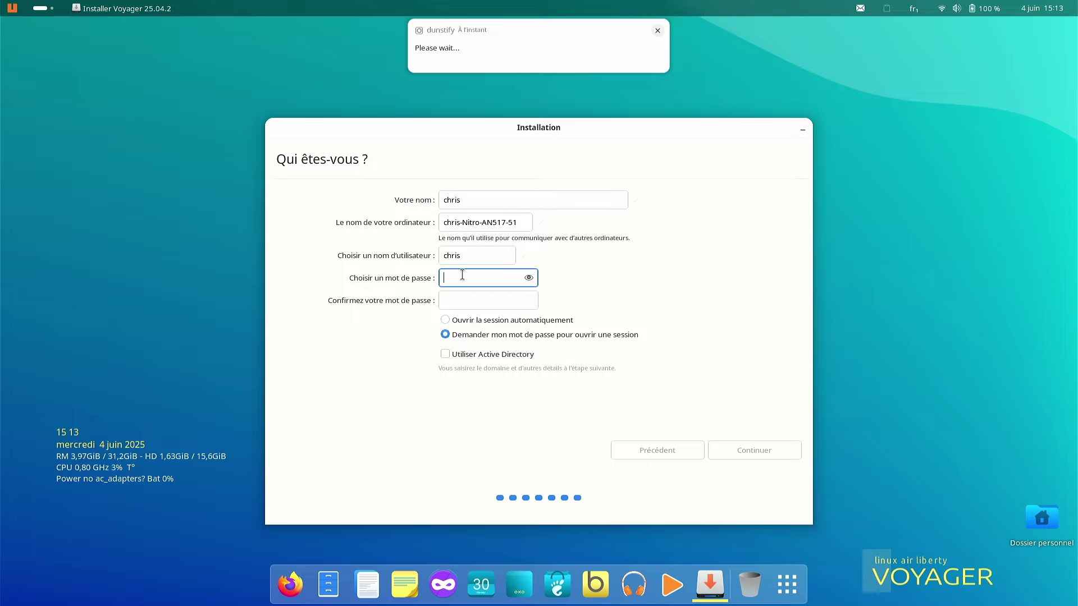
pyautogui.write('●●●●●●')
pyautogui.click(448, 303)
pyautogui.write('●●●●●●')
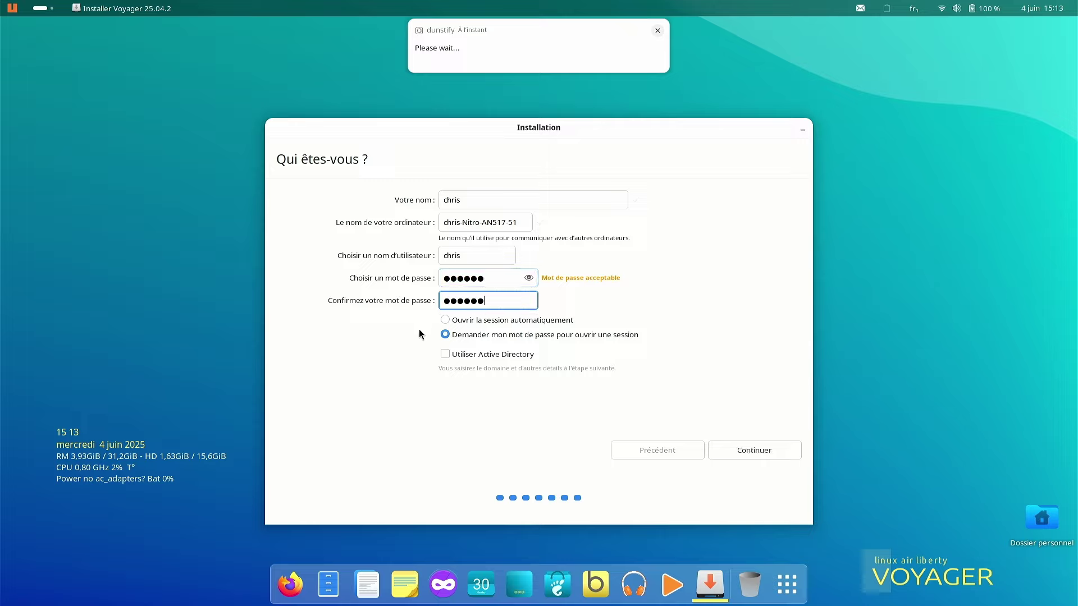
pyautogui.click(446, 320)
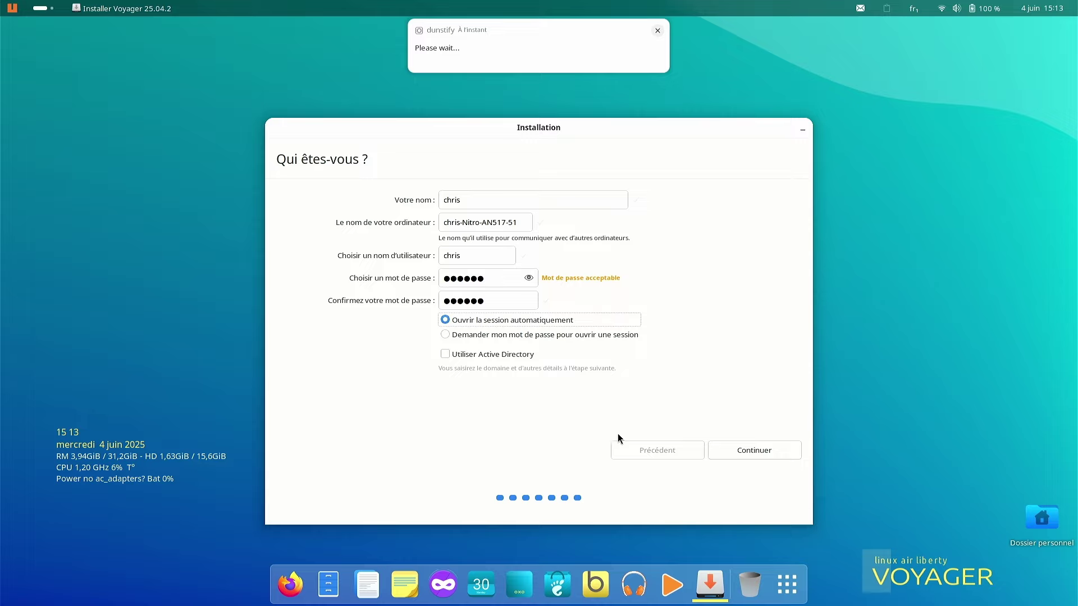
pyautogui.click(756, 450)
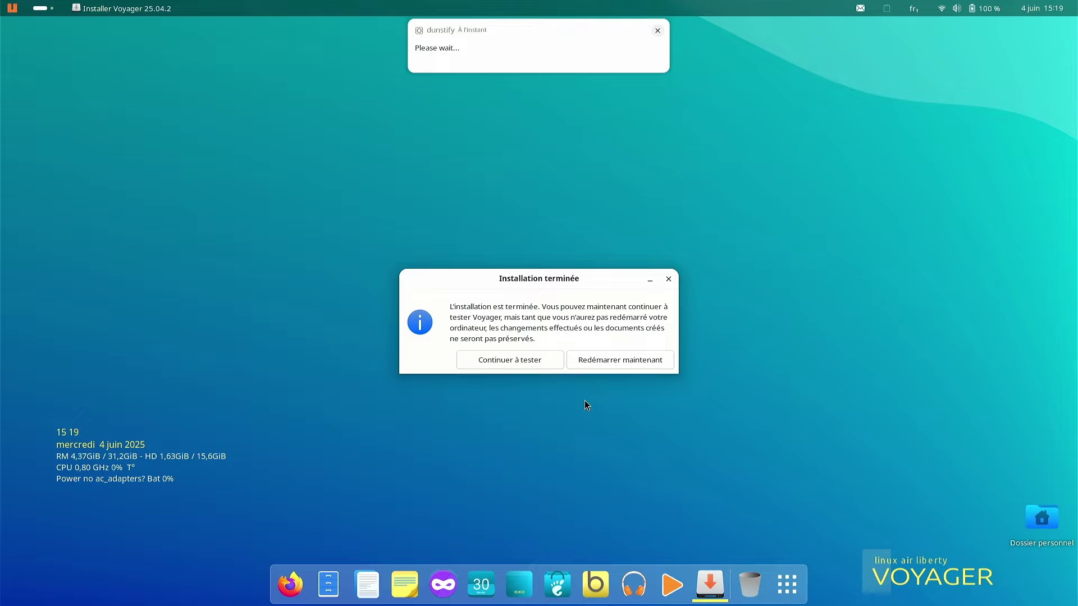
# Step: Restart into the installed system and complete the welcome assistant, agreeing to share system data with the Ubuntu team
pyautogui.click(613, 360)
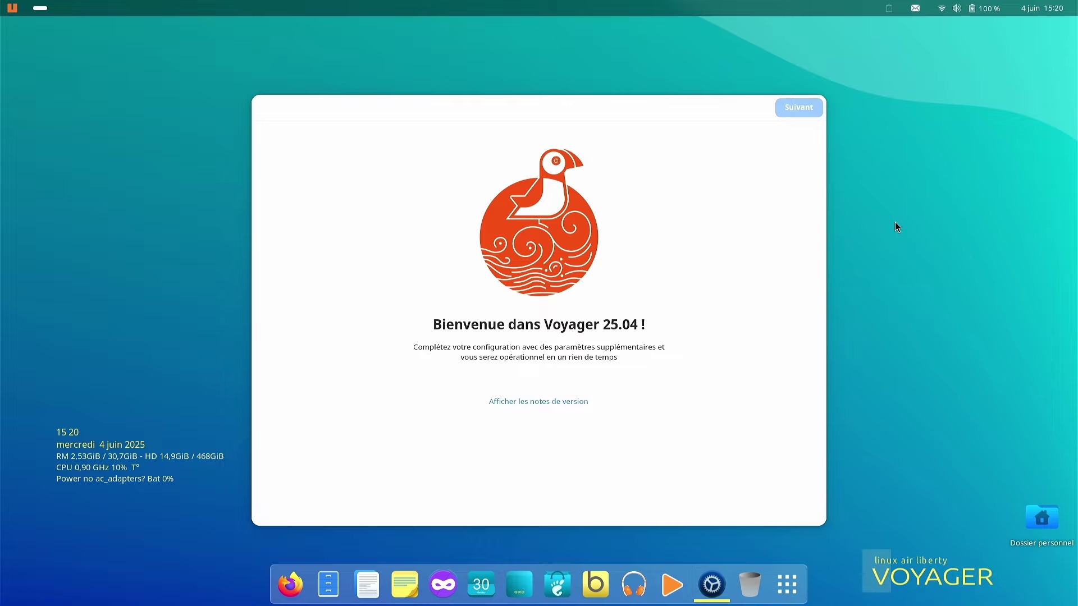
pyautogui.click(800, 109)
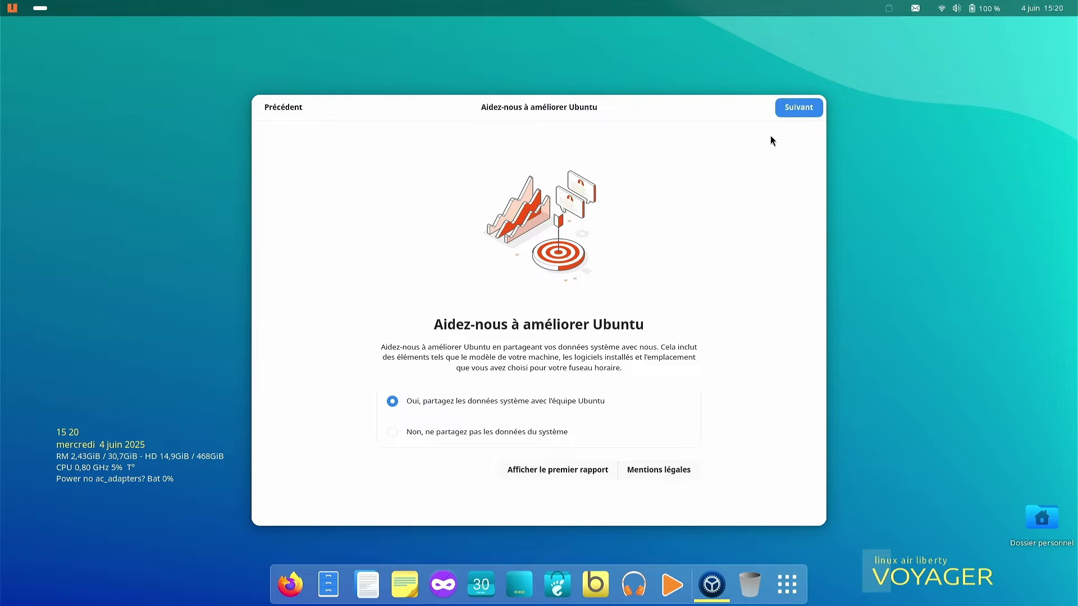
pyautogui.click(799, 110)
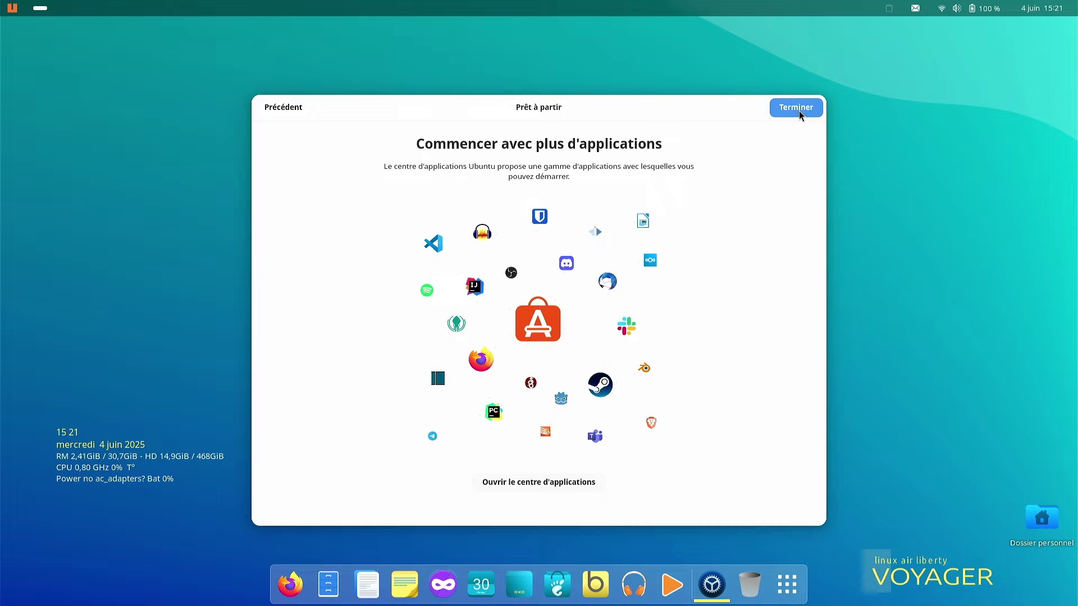
pyautogui.click(799, 110)
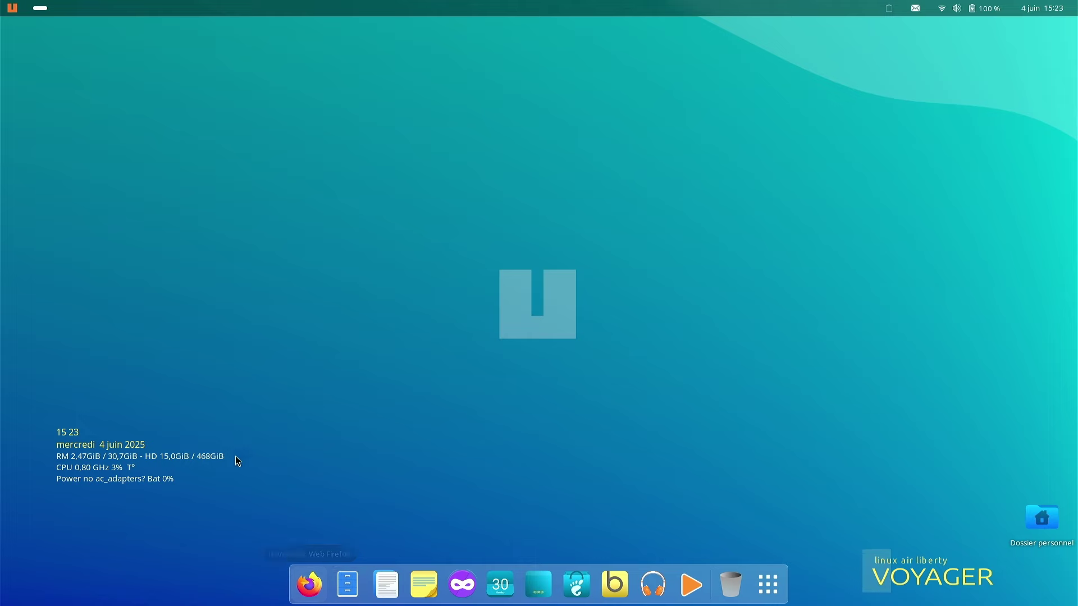
# Step: Launch the Météo application and open its city search
pyautogui.click(768, 585)
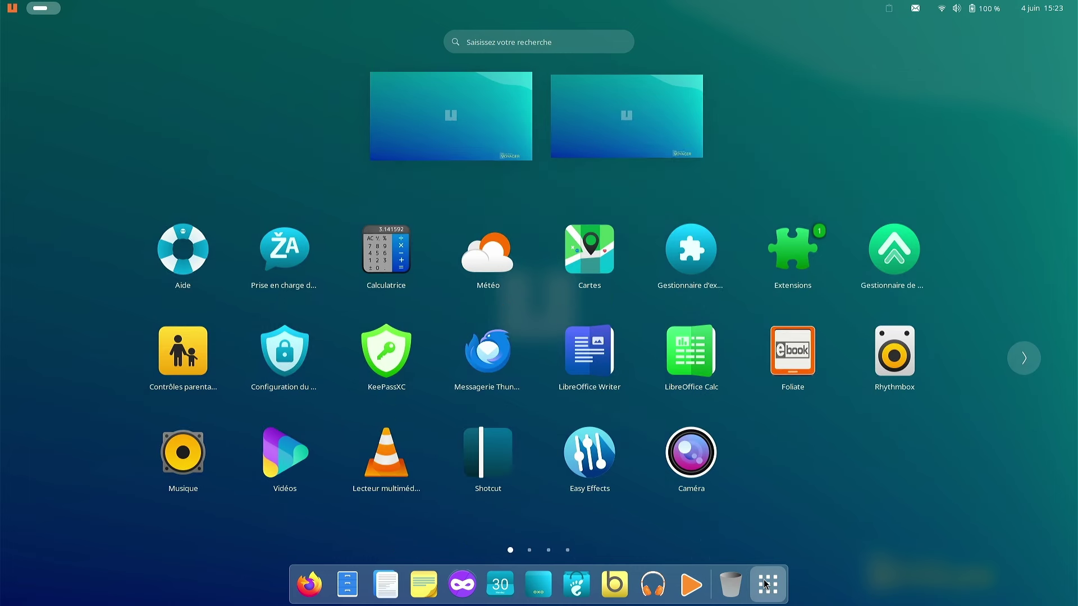
pyautogui.click(480, 264)
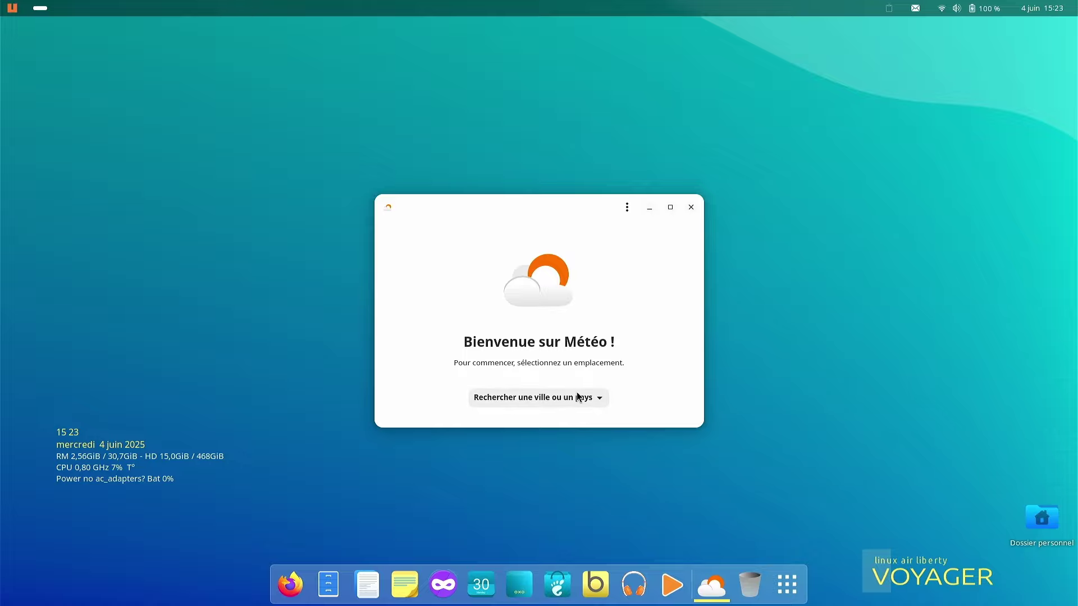
pyautogui.click(595, 399)
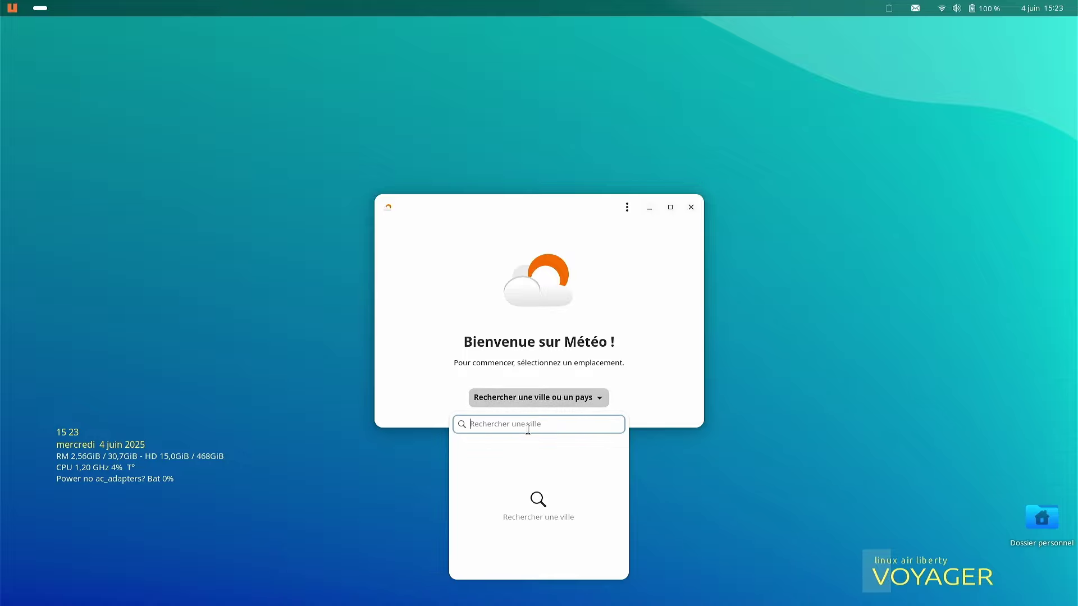
pyautogui.write('au')
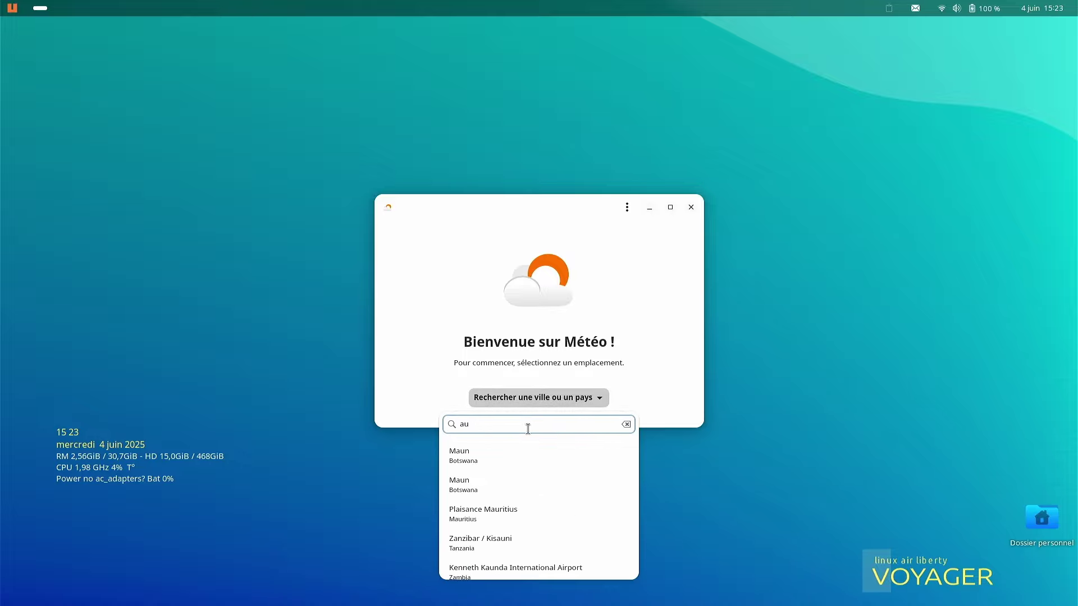
pyautogui.write('xe')
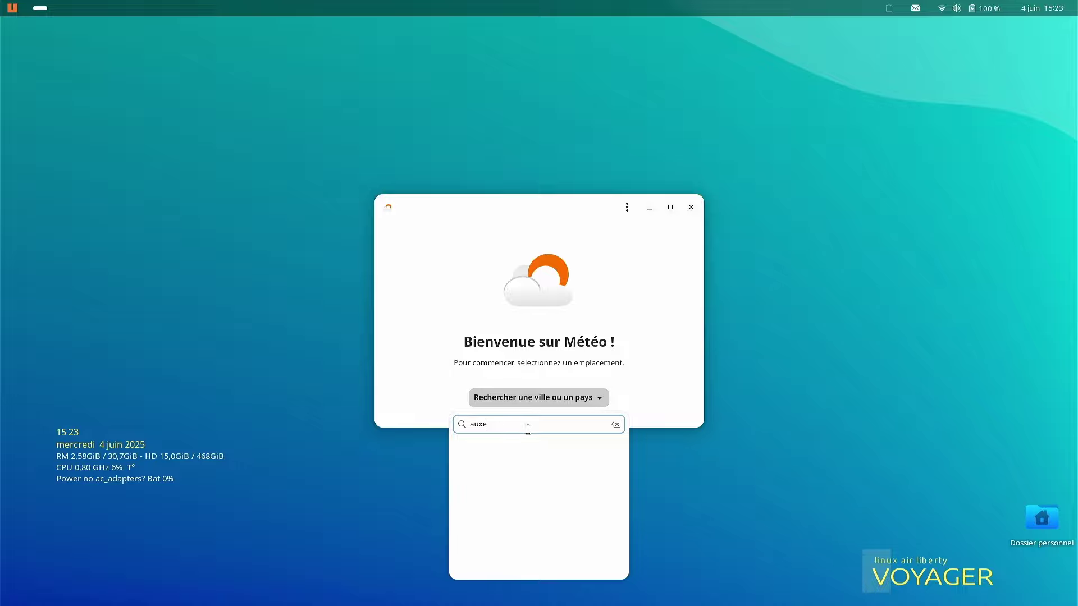
pyautogui.press('BackSpace')
pyautogui.press('BackSpace')
pyautogui.press('BackSpace')
pyautogui.press('BackSpace')
# Step: Search for "dij", select Dijon, France as the weather location, and close Météo
pyautogui.write('dij')
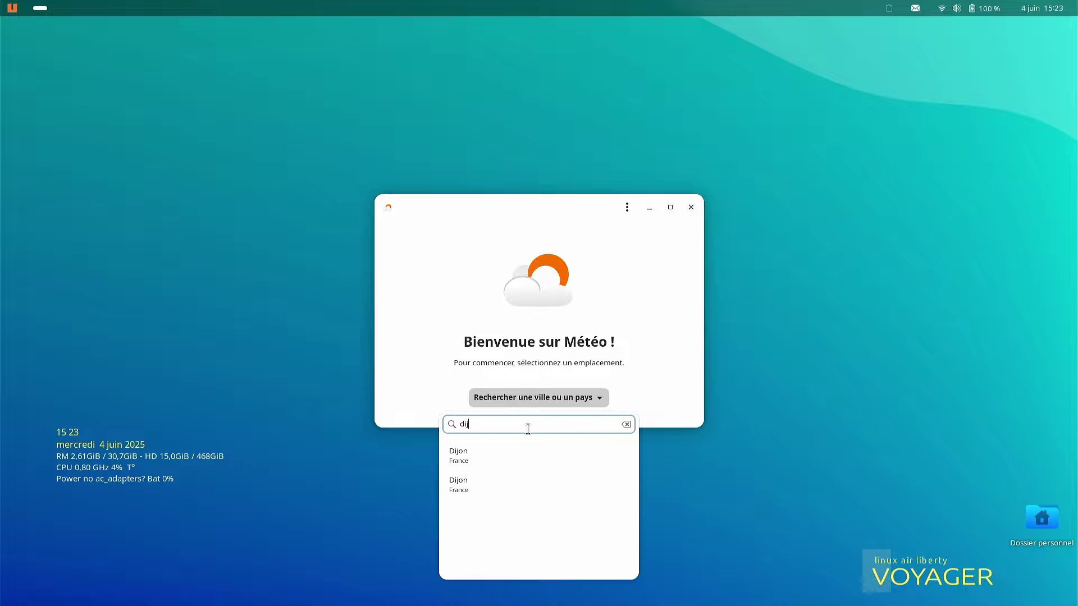
pyautogui.click(489, 457)
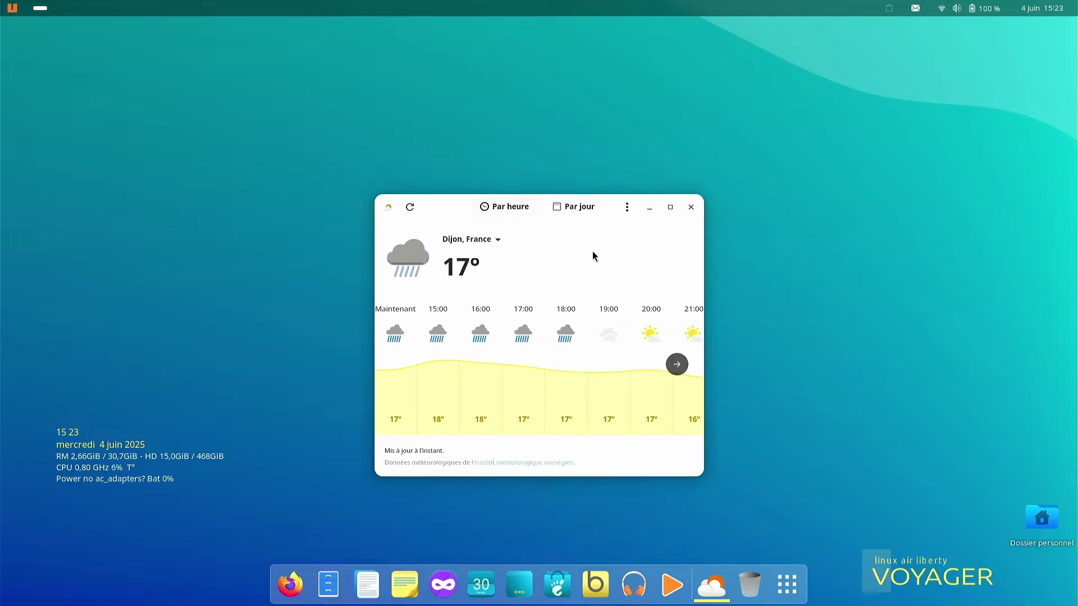
pyautogui.click(691, 207)
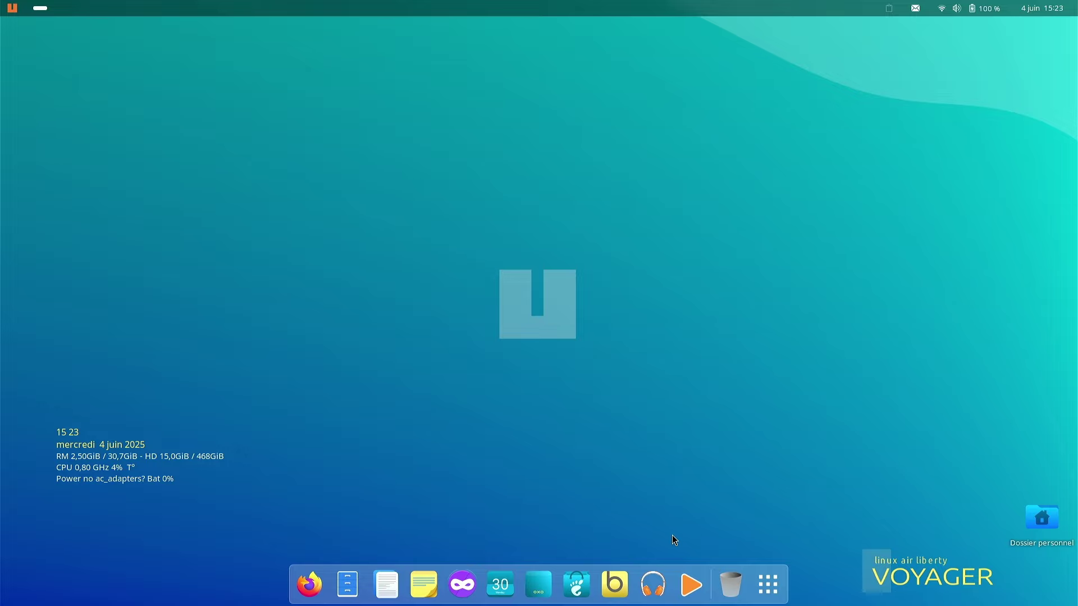
# Step: Launch Cartes, explore the world map down to central France around Auvergne-Rhône-Alpes, and close it
pyautogui.click(768, 581)
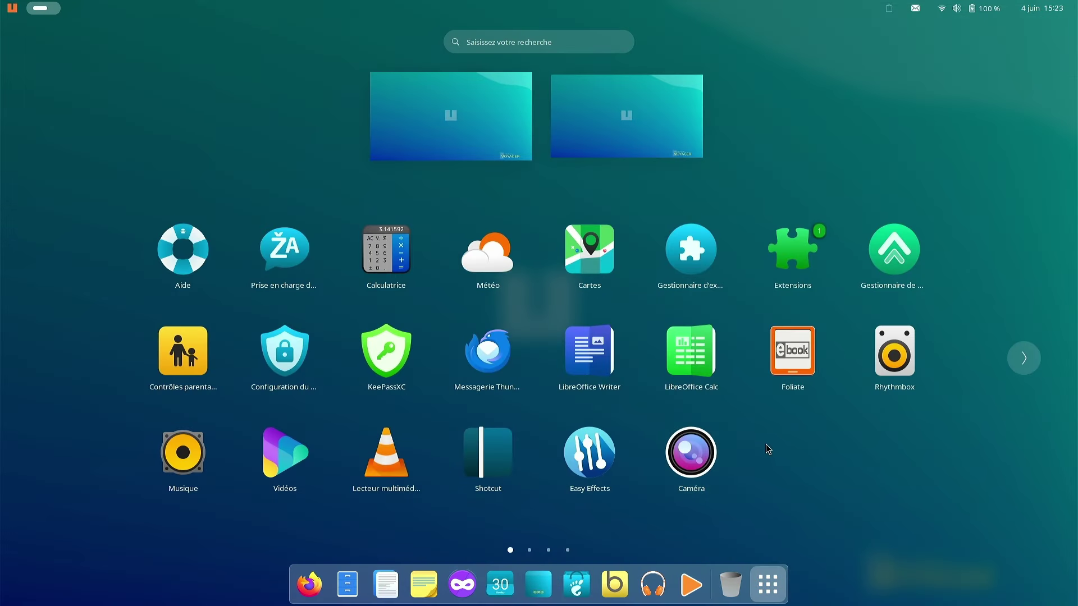
pyautogui.click(602, 249)
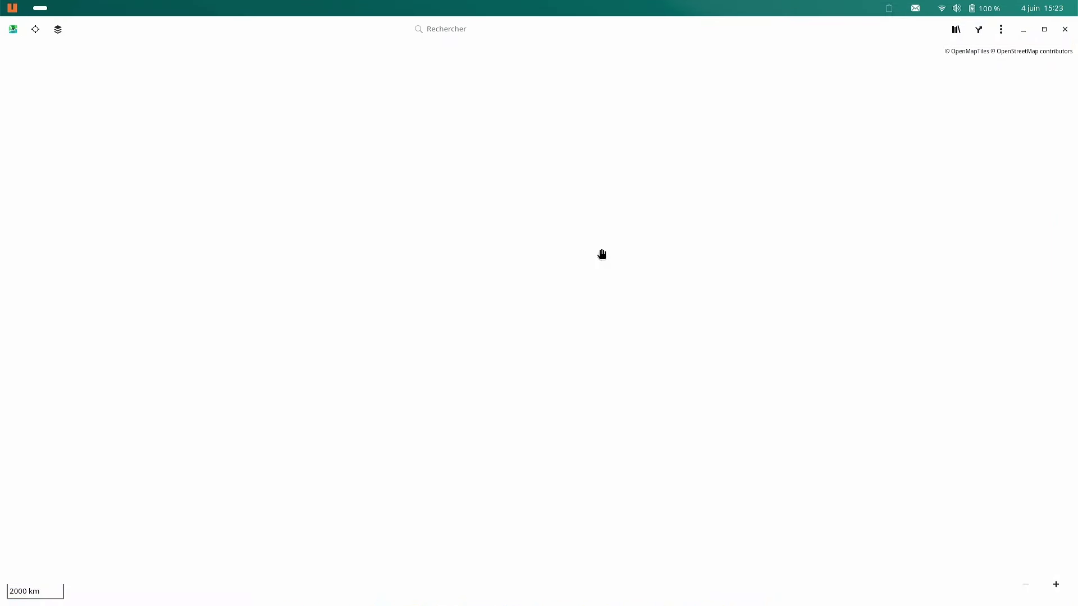
pyautogui.scroll(1, 390, 348)
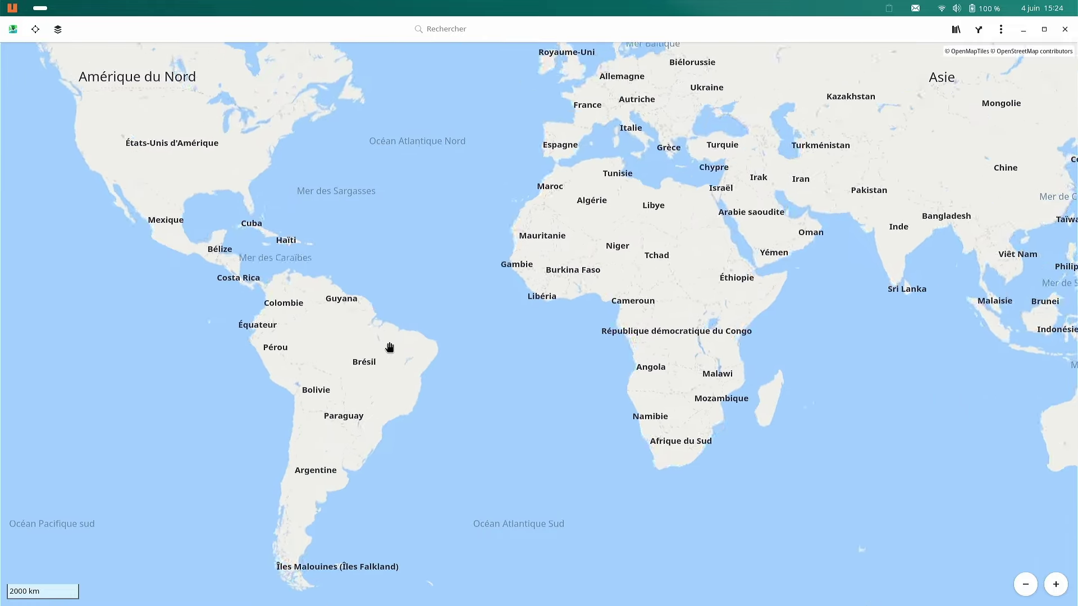
pyautogui.moveTo(386, 277); pyautogui.dragTo(466, 443)
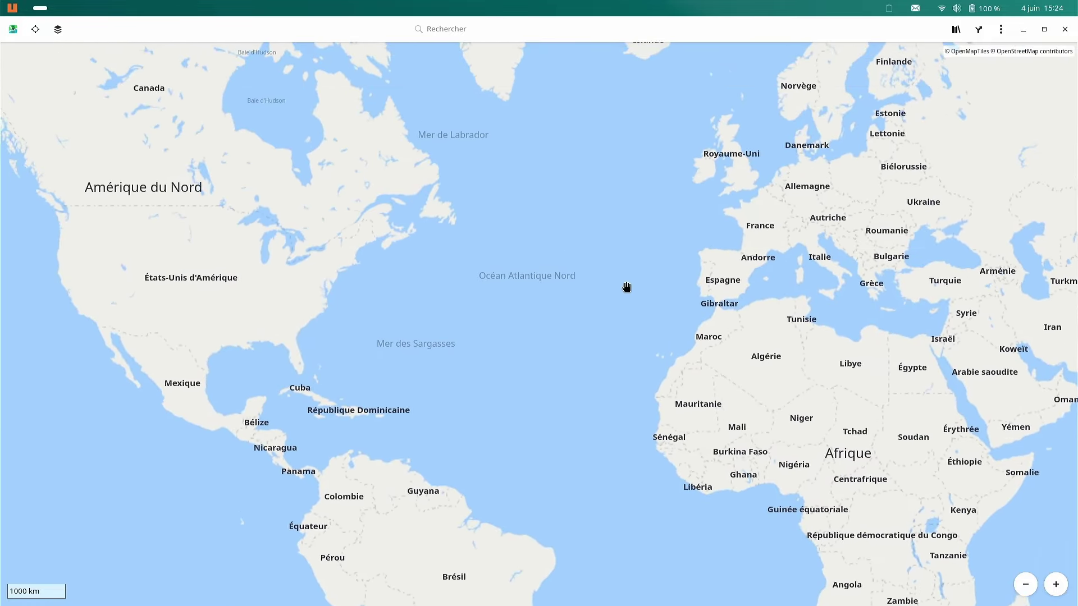
pyautogui.scroll(1, 679, 269)
pyautogui.moveTo(679, 268); pyautogui.dragTo(287, 416)
pyautogui.scroll(2, 508, 372)
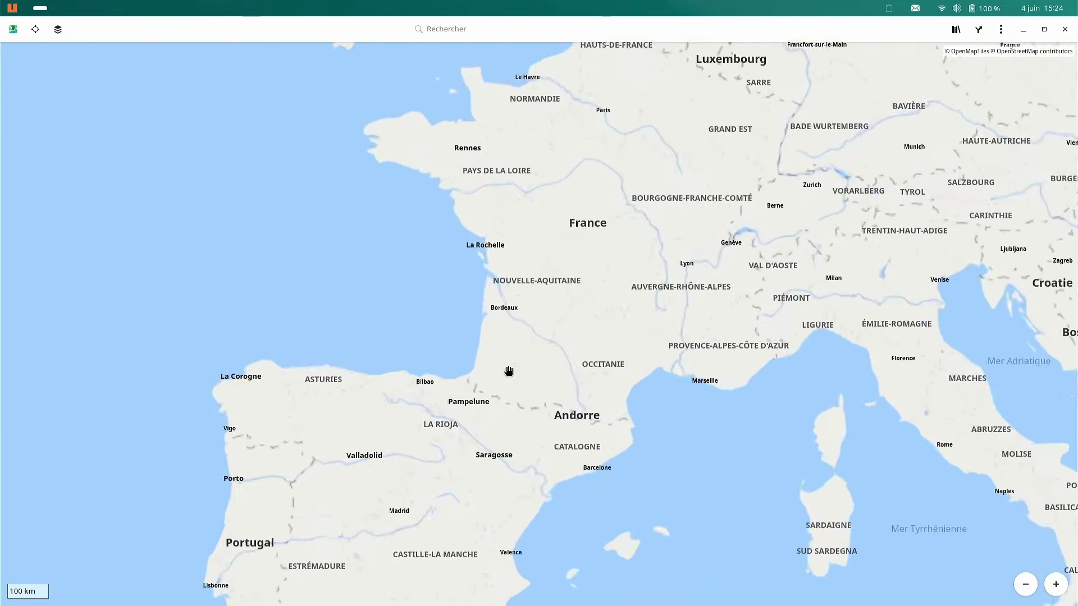
pyautogui.scroll(1, 508, 370)
pyautogui.moveTo(621, 289); pyautogui.dragTo(402, 467)
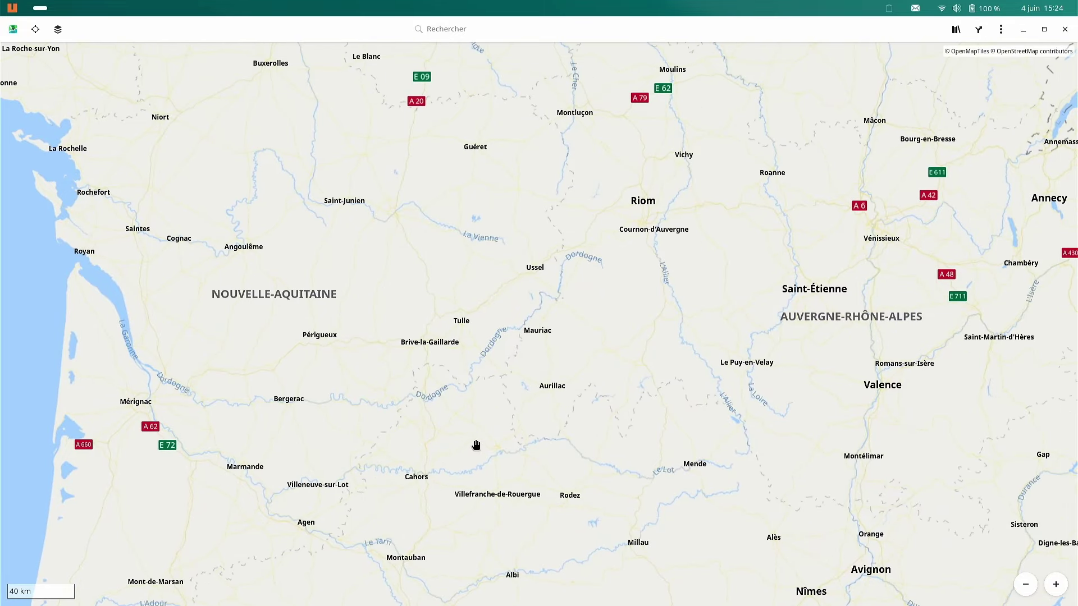
pyautogui.moveTo(538, 389); pyautogui.dragTo(500, 440)
pyautogui.scroll(1, 500, 440)
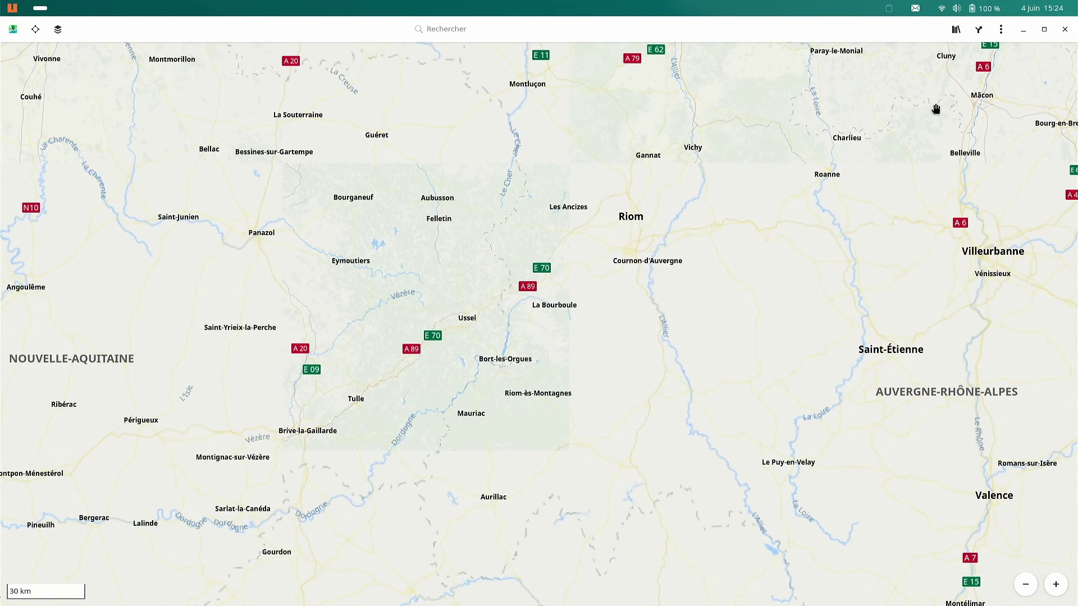
pyautogui.click(1065, 30)
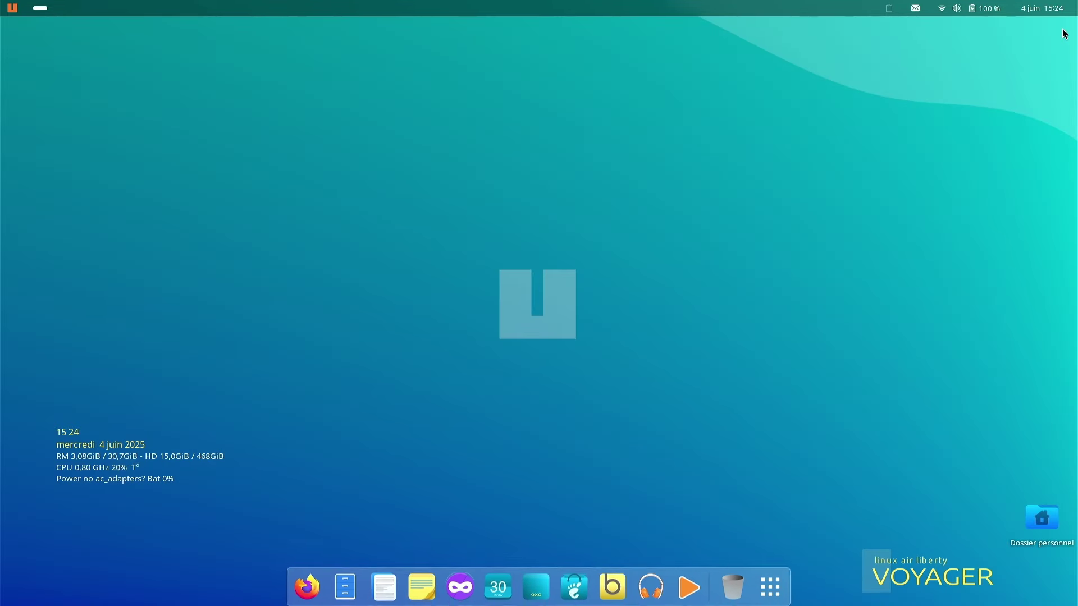
# Step: Launch Gestionnaire d'extensions and look through the list of extensions installed by the user
pyautogui.click(764, 583)
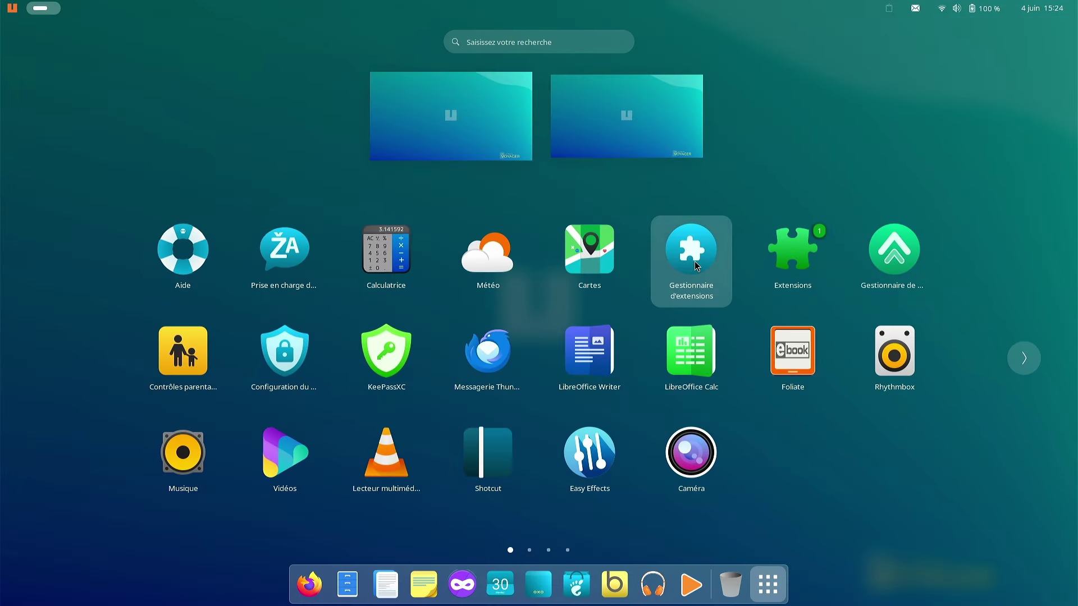
pyautogui.click(695, 263)
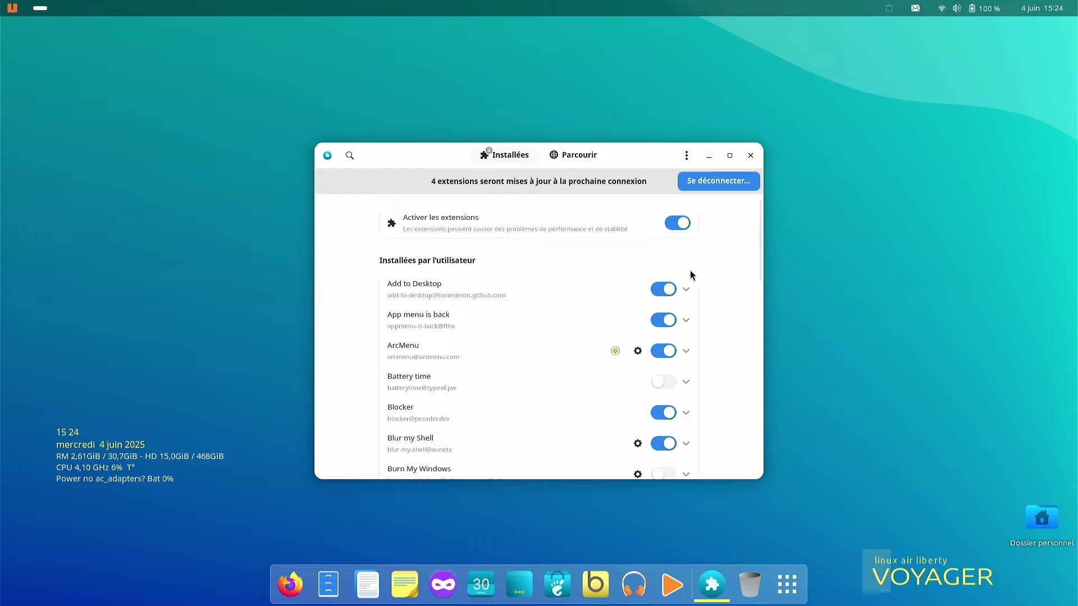
pyautogui.scroll(-3, 558, 364)
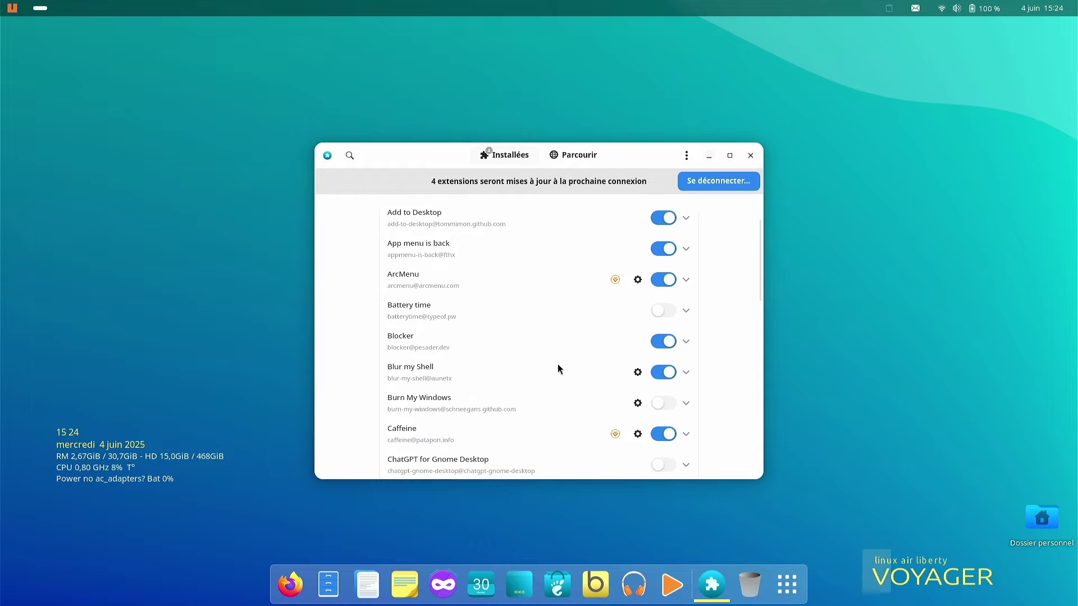
pyautogui.scroll(-2, 557, 364)
pyautogui.scroll(2, 558, 364)
pyautogui.scroll(-10, 558, 364)
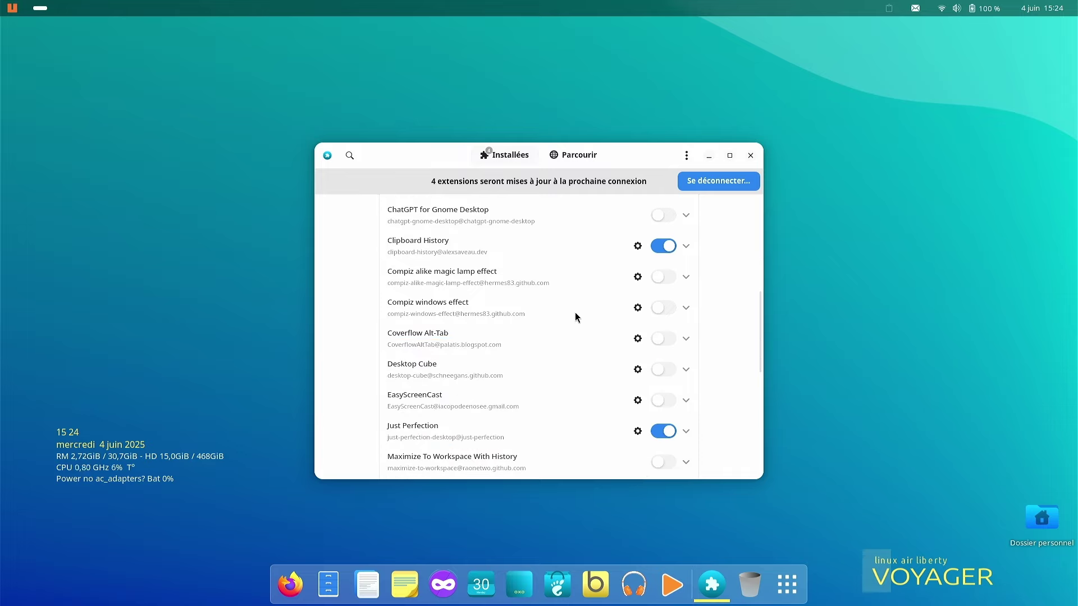
# Step: Browse the GNOME Shell extensions available for installation and close the extension manager
pyautogui.click(571, 157)
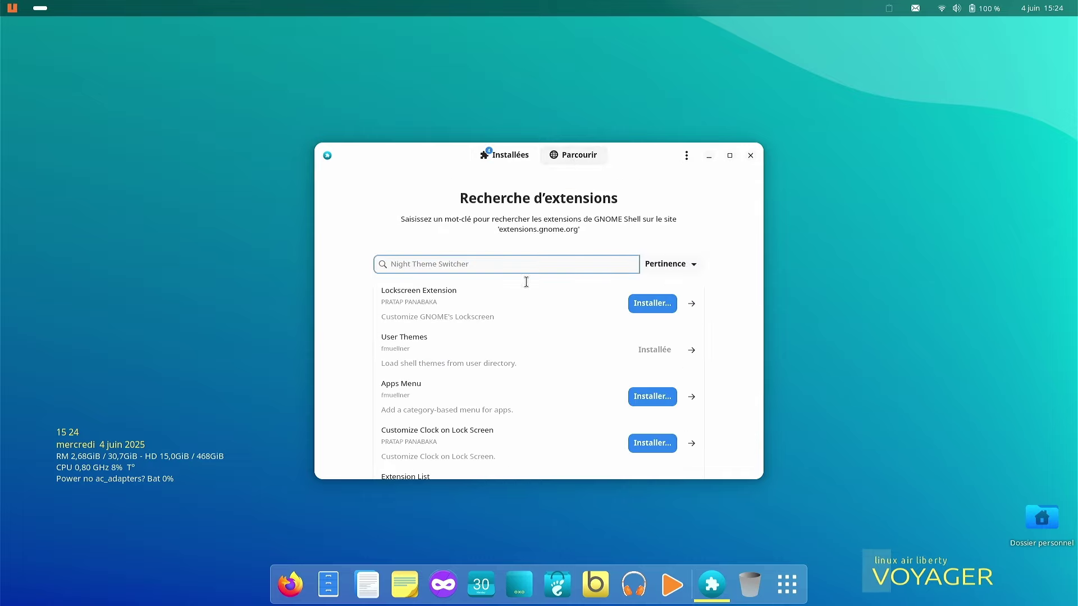
pyautogui.scroll(-2, 514, 372)
pyautogui.scroll(-5, 517, 376)
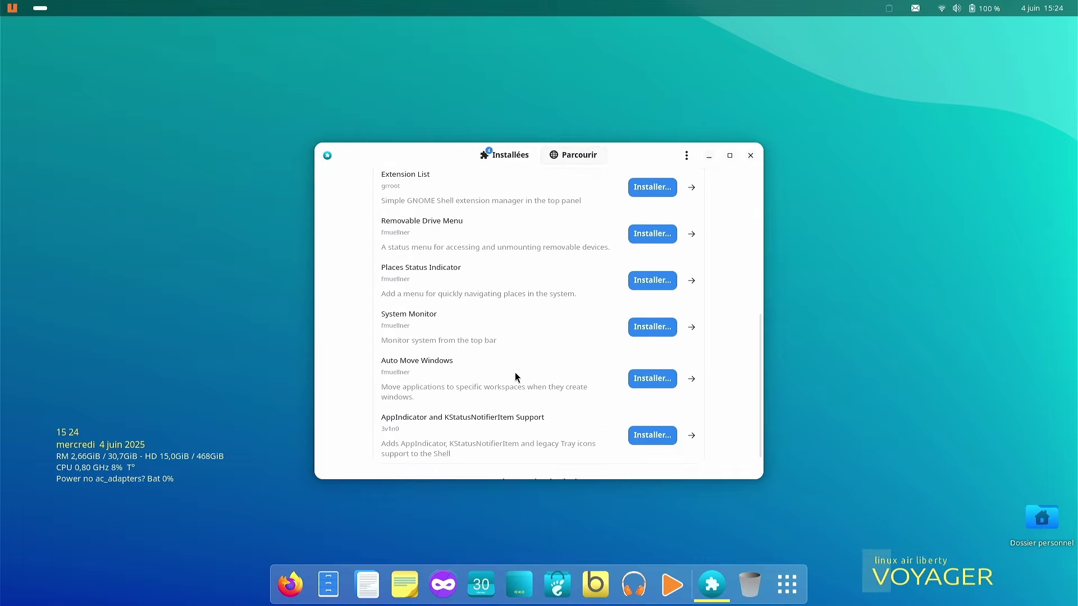
pyautogui.click(749, 157)
# Step: Launch Easy Effects from the applications overview, look at its output view, and close it
pyautogui.press('super')
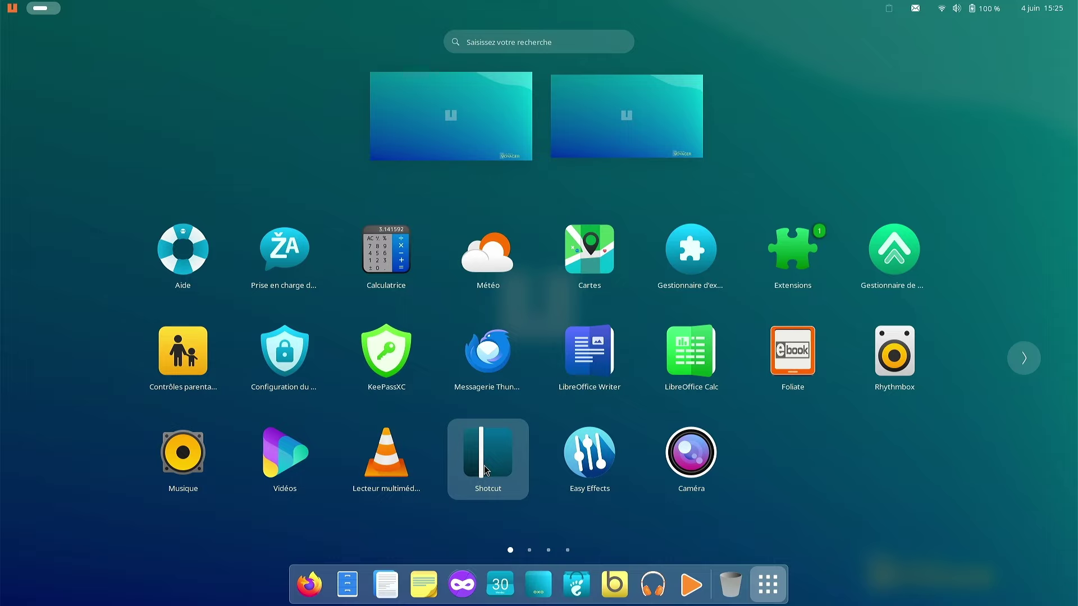
pyautogui.click(594, 459)
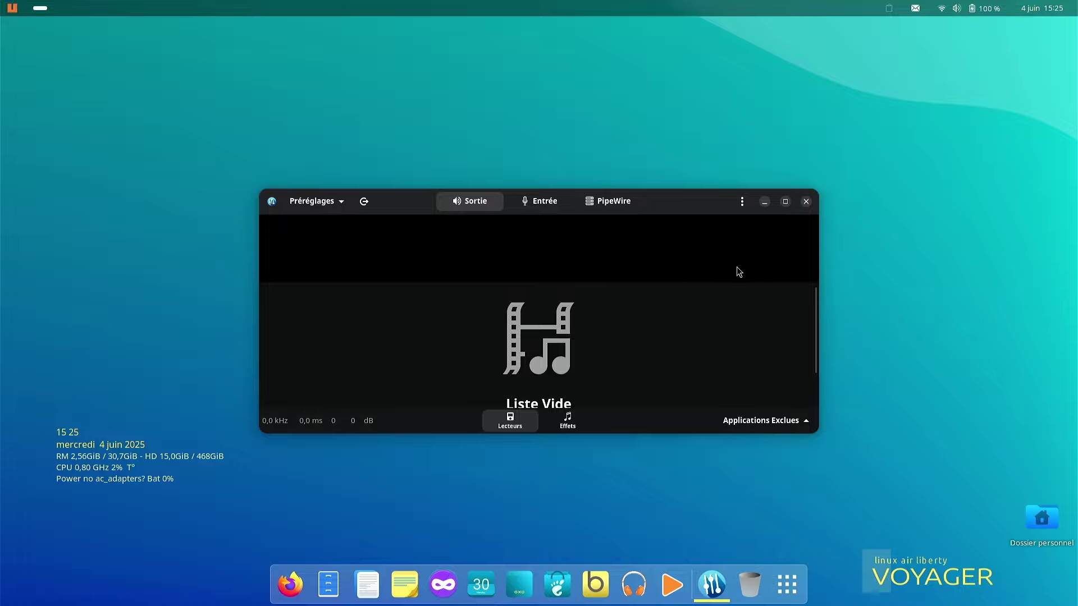
pyautogui.click(807, 202)
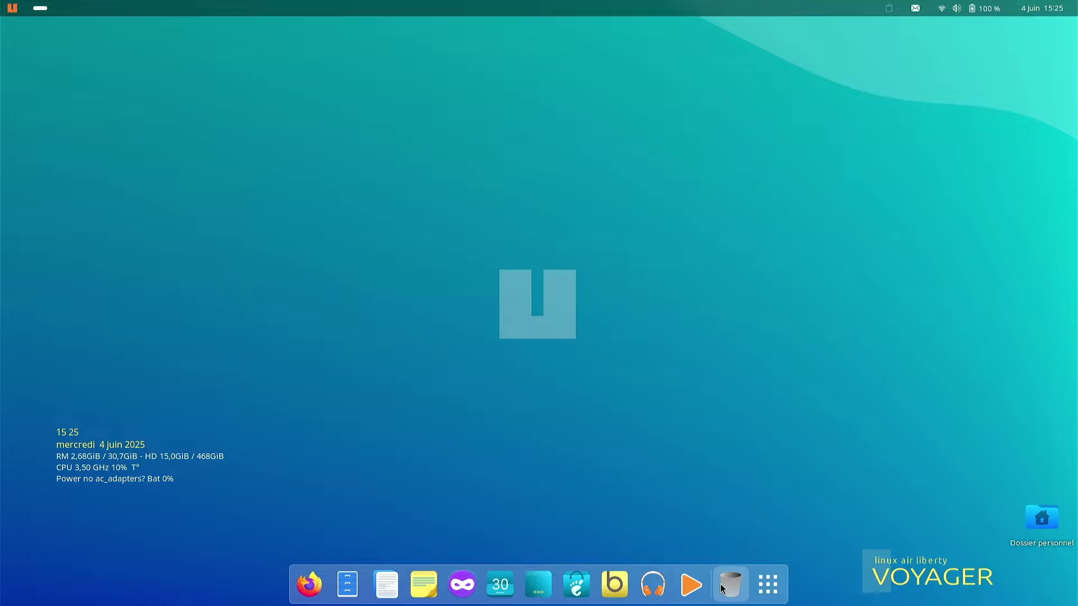
# Step: Launch Pinta from the applications overview, try a freehand brush stroke on the blank canvas, and close it without saving
pyautogui.click(769, 589)
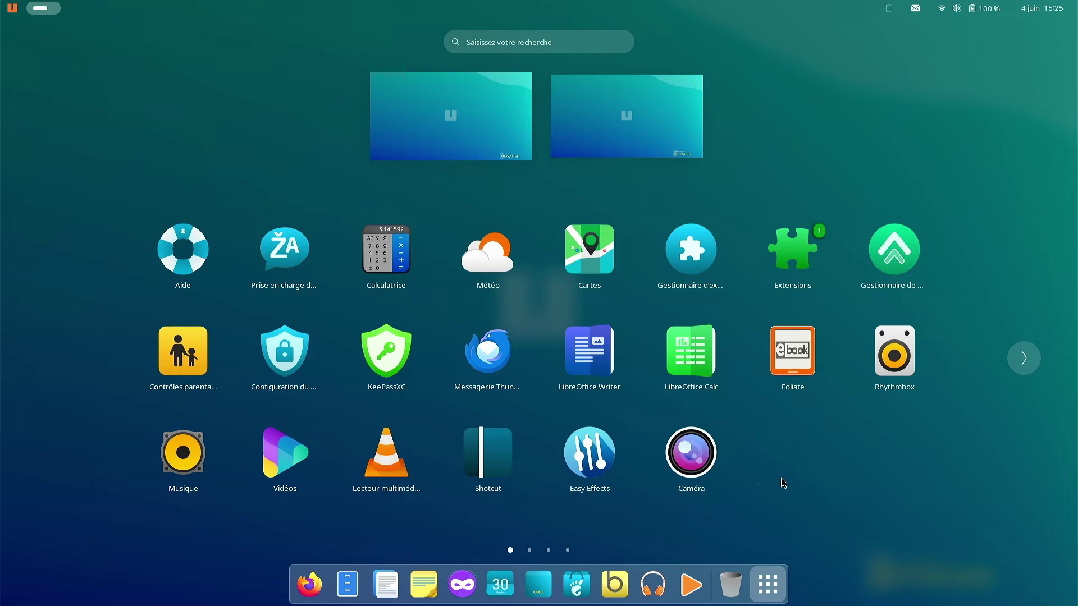
pyautogui.scroll(-1, 794, 475)
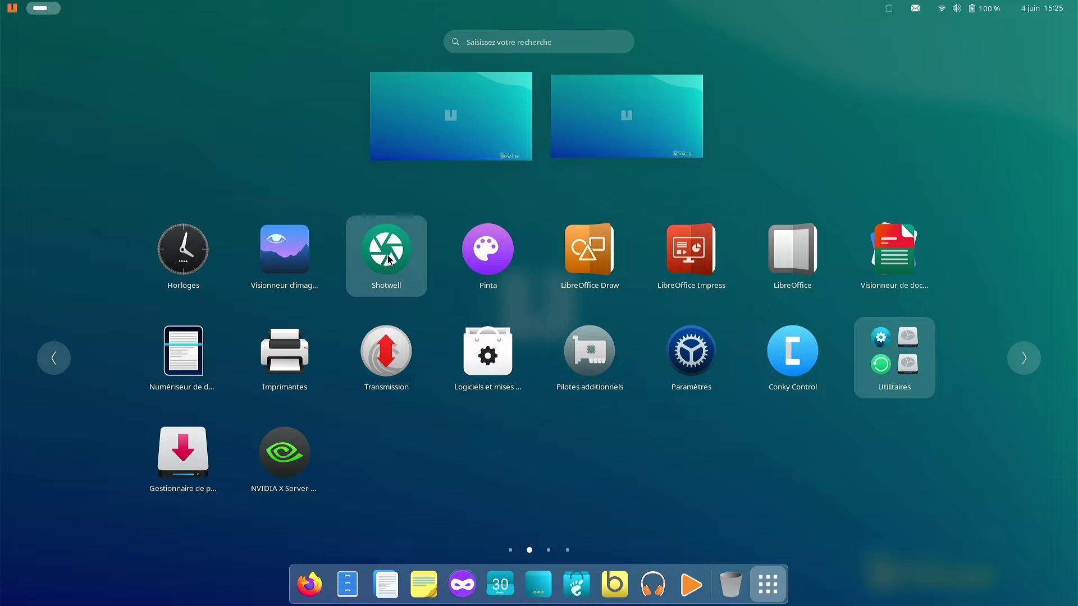
pyautogui.click(483, 255)
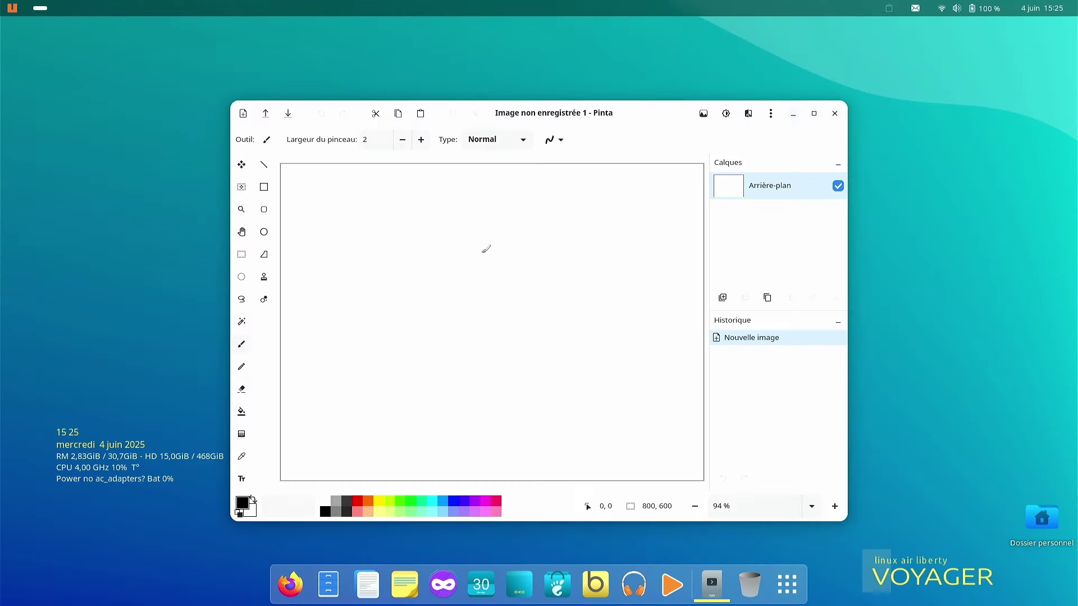
pyautogui.moveTo(465, 263)
pyautogui.mouseDown()
pyautogui.moveTo(498, 308)
pyautogui.moveTo(425, 331)
pyautogui.moveTo(459, 305)
pyautogui.mouseUp()
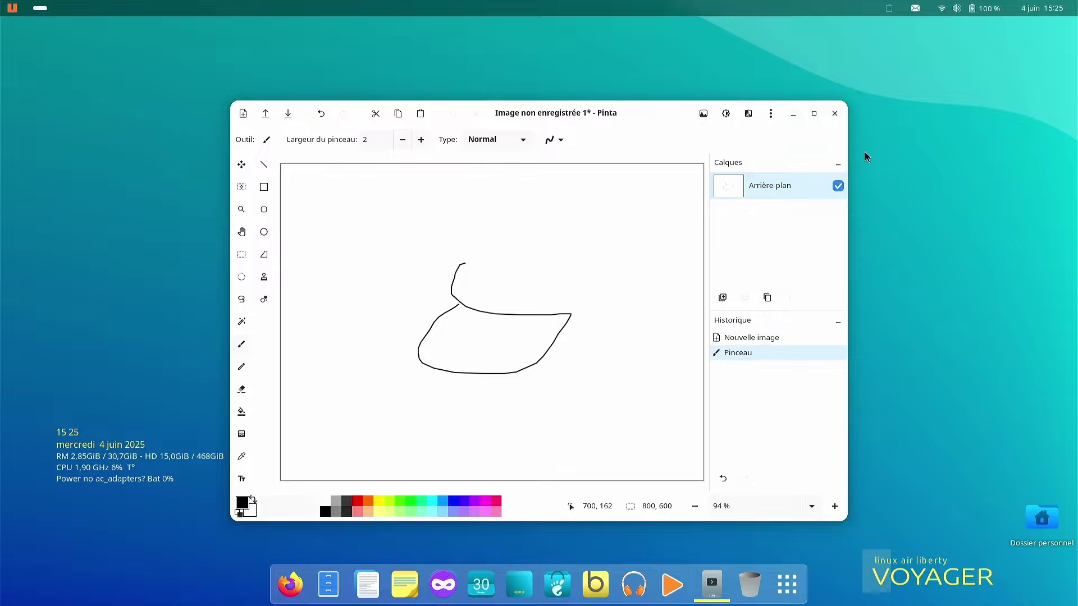
pyautogui.click(835, 113)
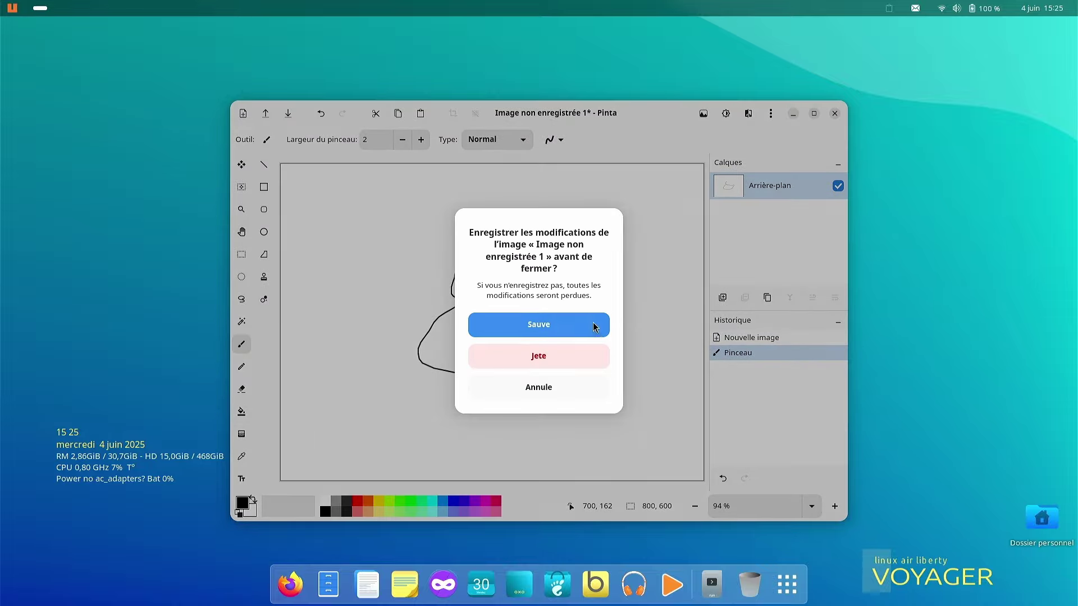
pyautogui.click(544, 361)
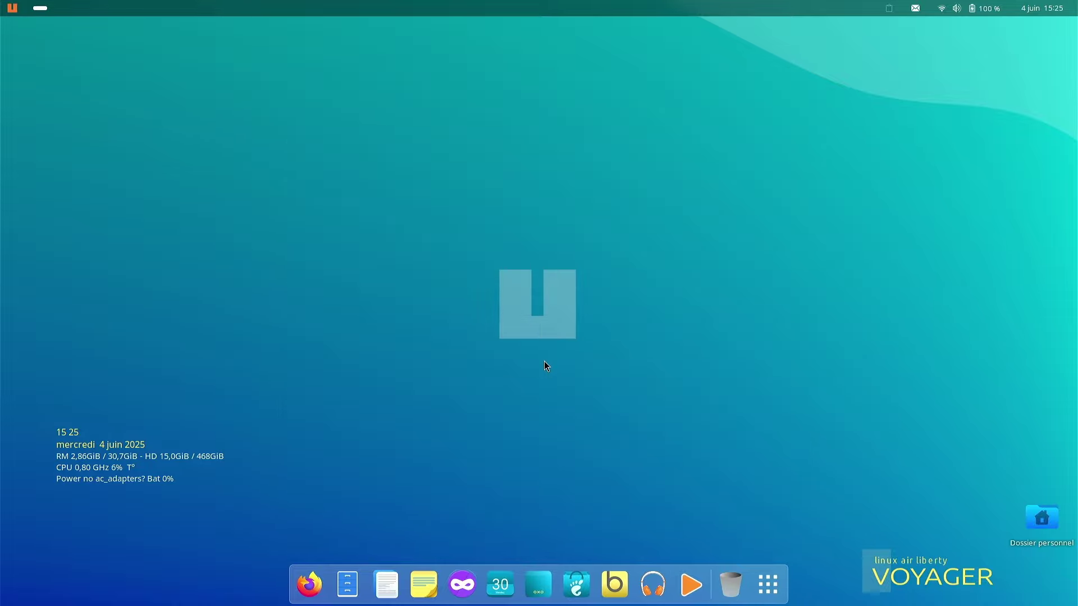
# Step: Review the NVIDIA driver choices in Pilotes additionnels, select nvidia-driver-570 (propriétaire), and close the window without applying the change
pyautogui.click(768, 584)
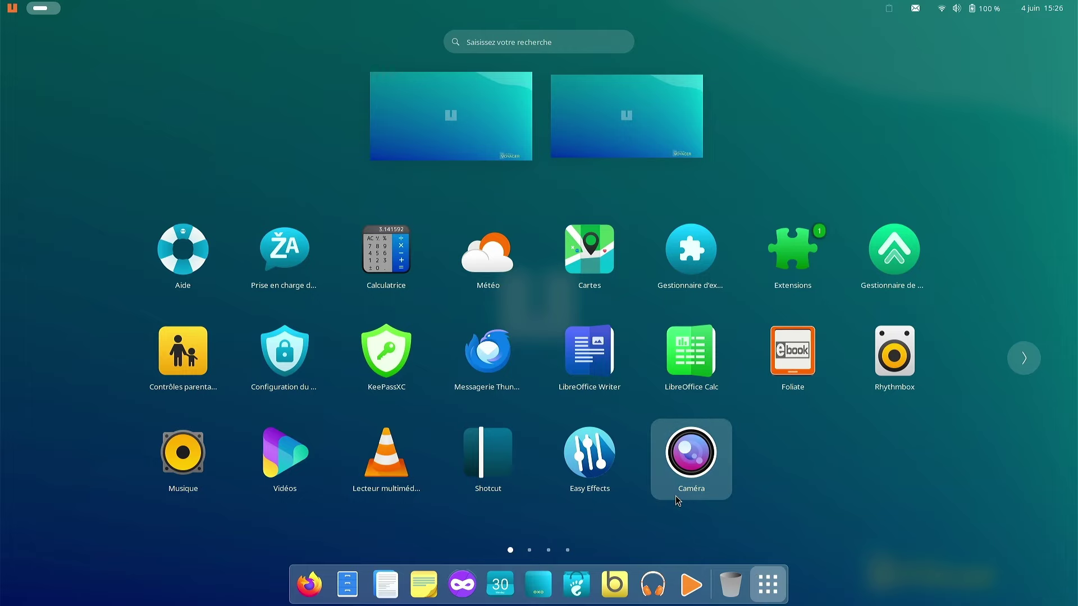
pyautogui.scroll(-1, 678, 502)
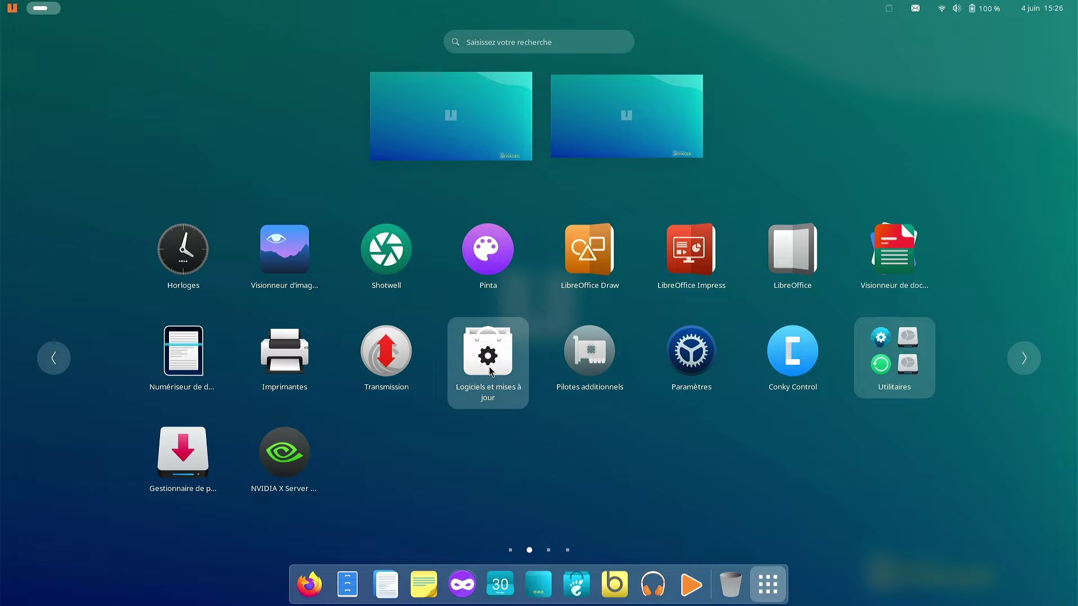
pyautogui.click(598, 366)
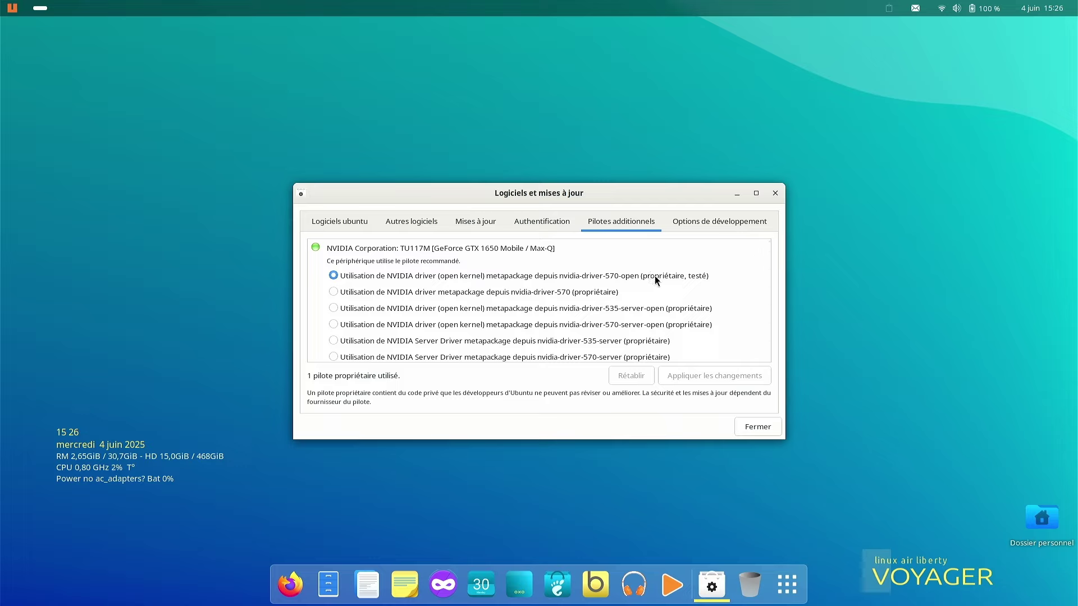
pyautogui.scroll(-1, 656, 281)
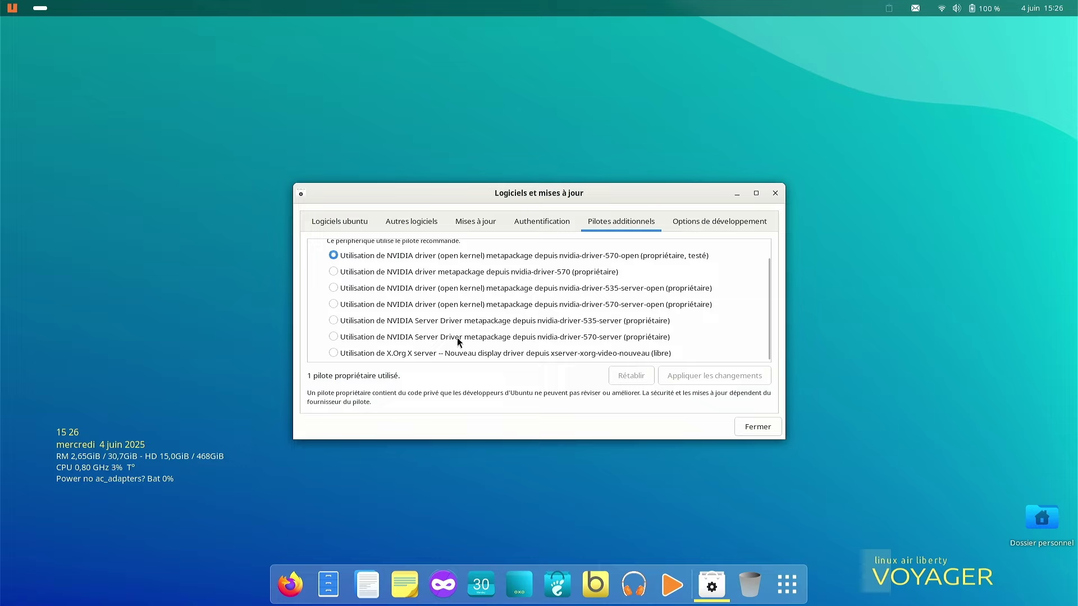
pyautogui.scroll(-1, 457, 338)
pyautogui.scroll(1, 456, 339)
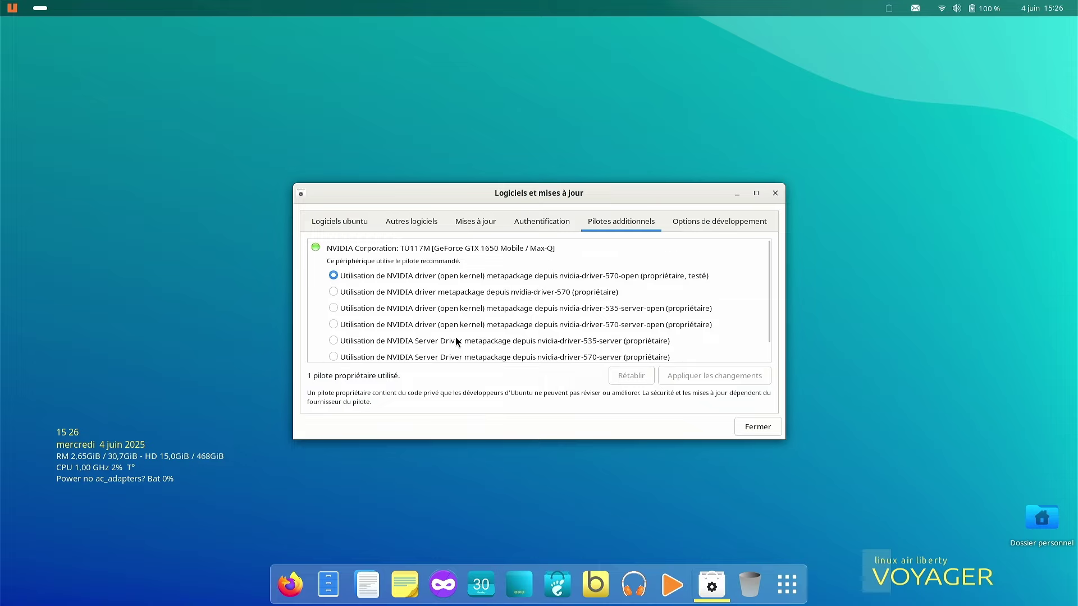
pyautogui.click(430, 290)
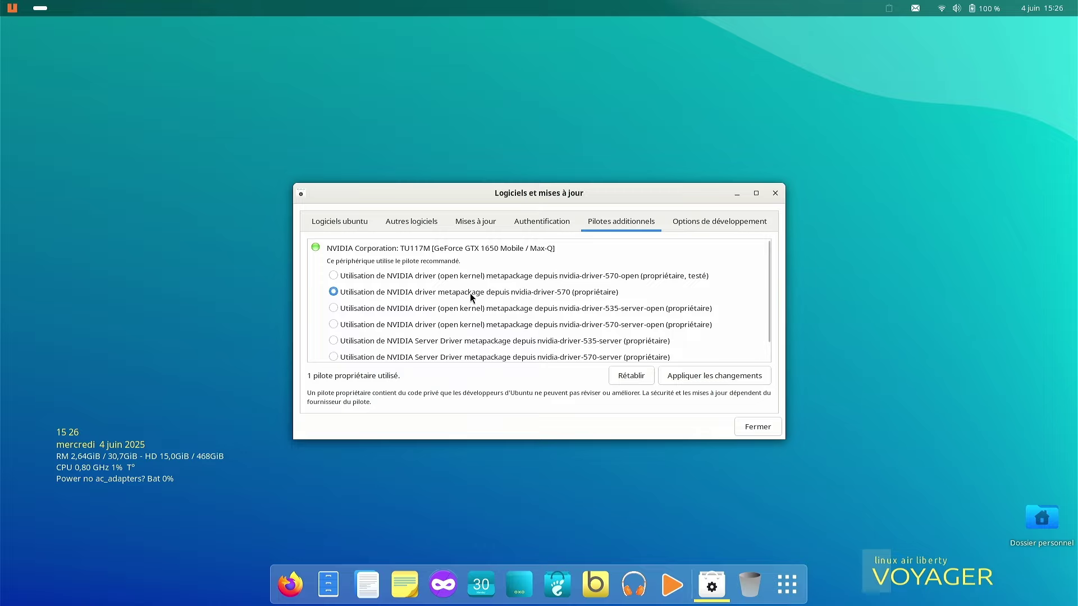
pyautogui.click(752, 427)
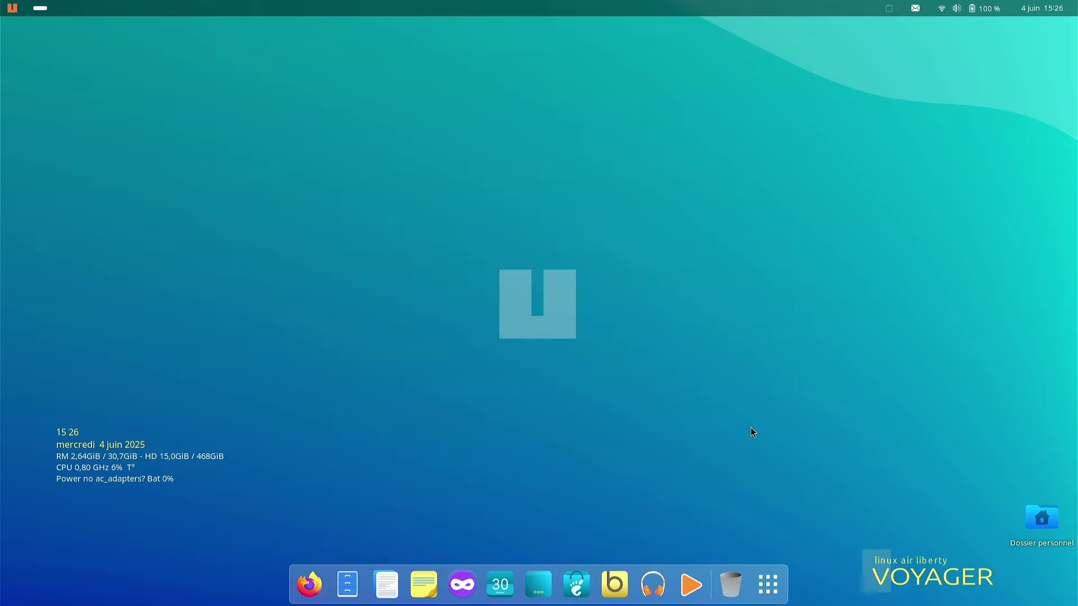
# Step: Look through both pages of the Utilitaires folder in the applications overview and close the folder
pyautogui.click(765, 584)
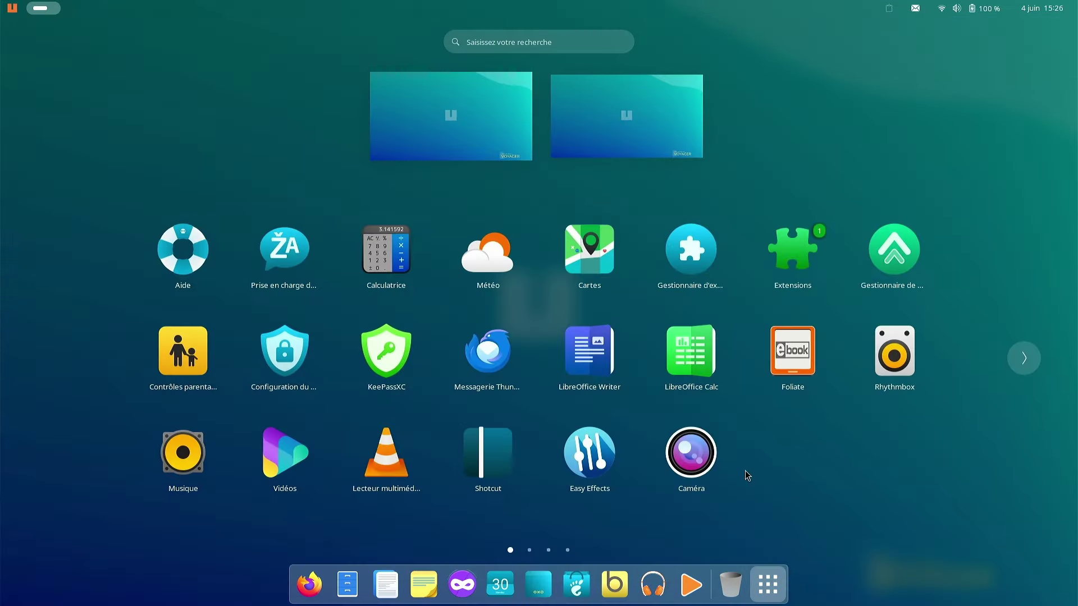
pyautogui.scroll(-1, 745, 471)
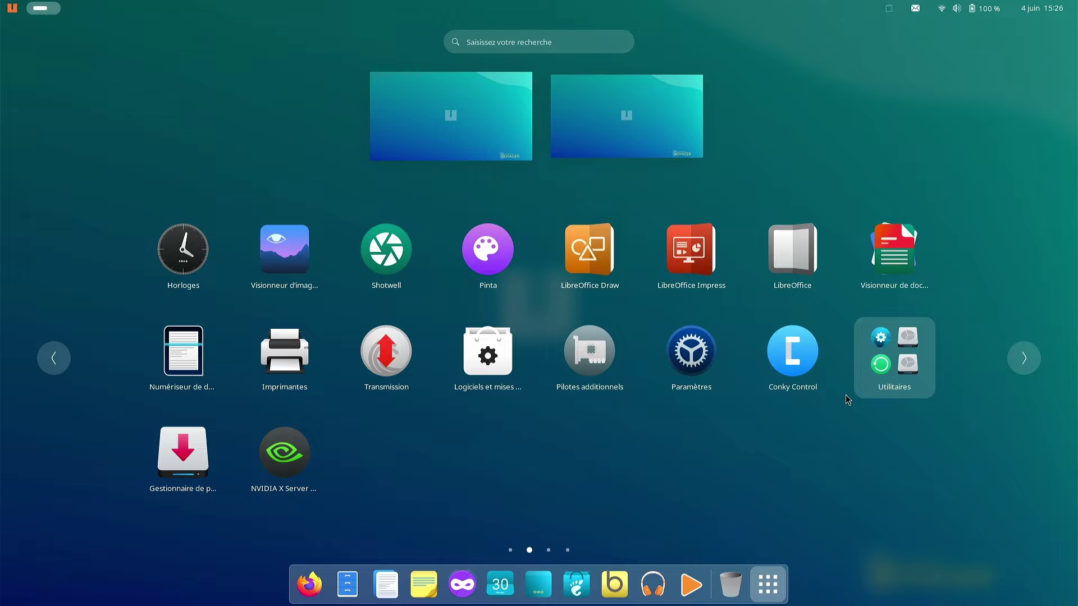
pyautogui.click(881, 364)
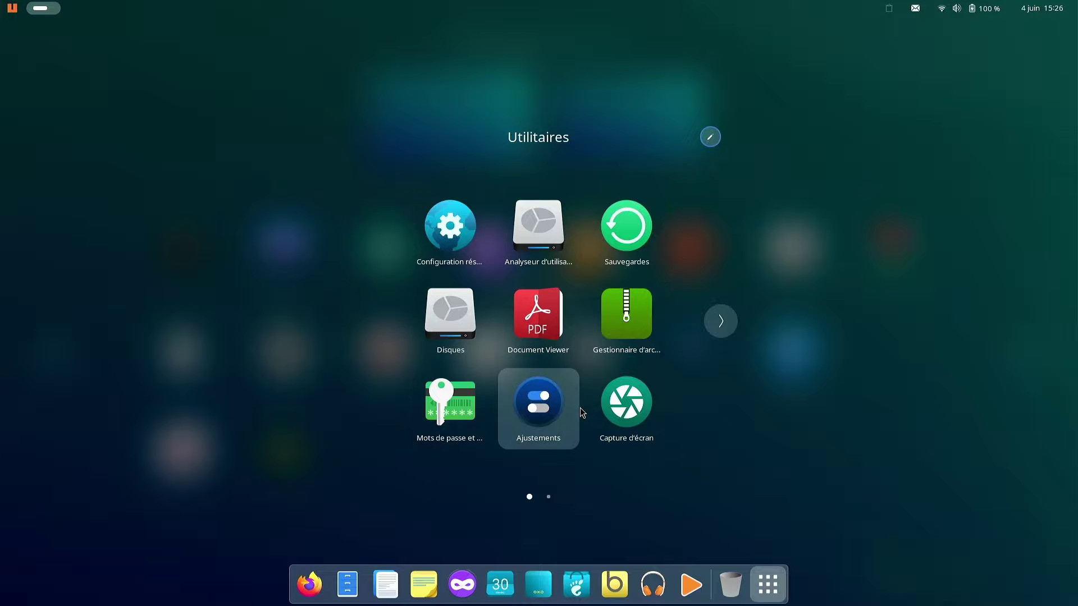
pyautogui.scroll(-1, 601, 411)
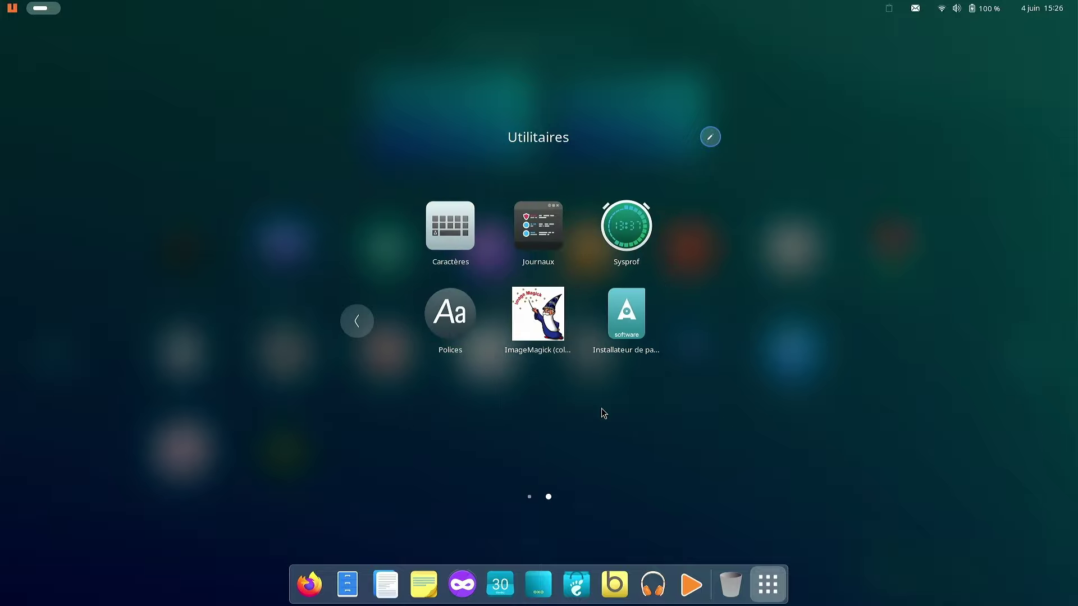
pyautogui.click(749, 207)
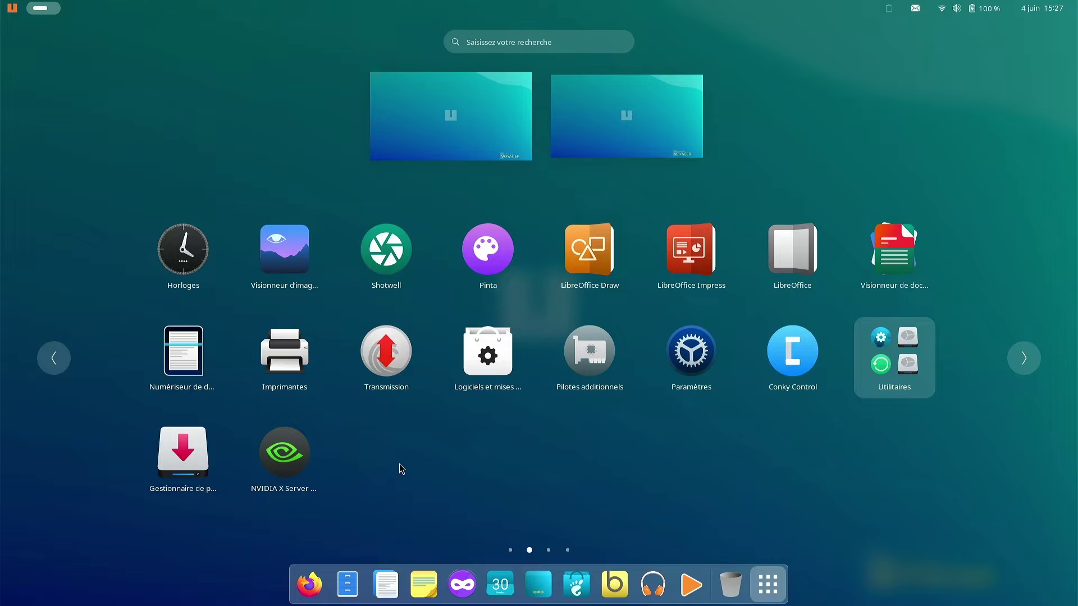
# Step: Launch NVIDIA X Server Settings, enlarge its window to examine the PRIME Profiles GPU options, and quit it
pyautogui.click(301, 452)
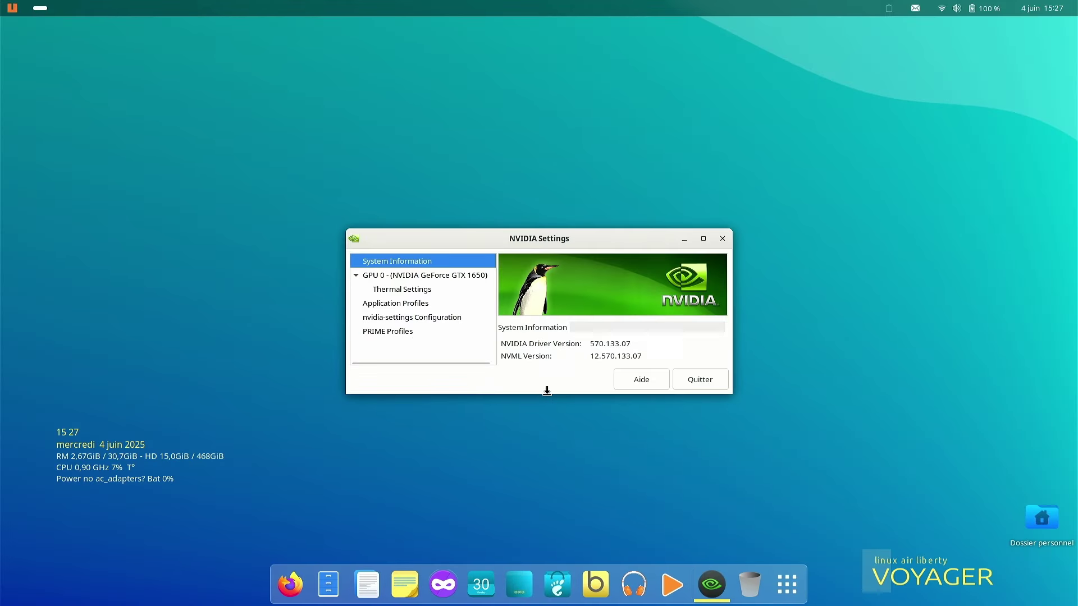
pyautogui.moveTo(548, 394); pyautogui.dragTo(555, 516)
pyautogui.click(399, 333)
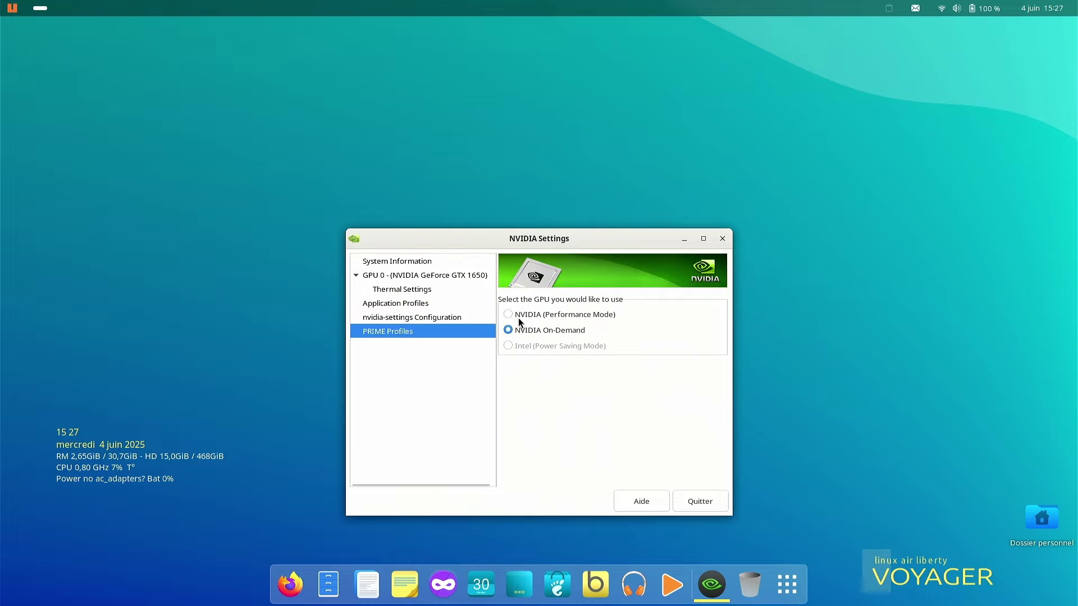
pyautogui.moveTo(511, 316)
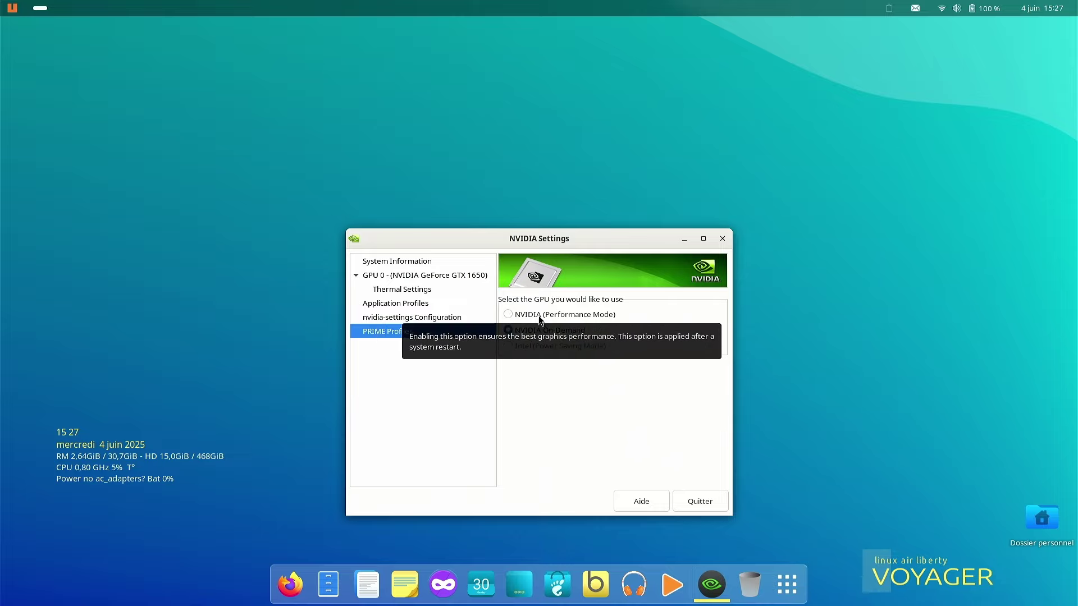
pyautogui.click(693, 499)
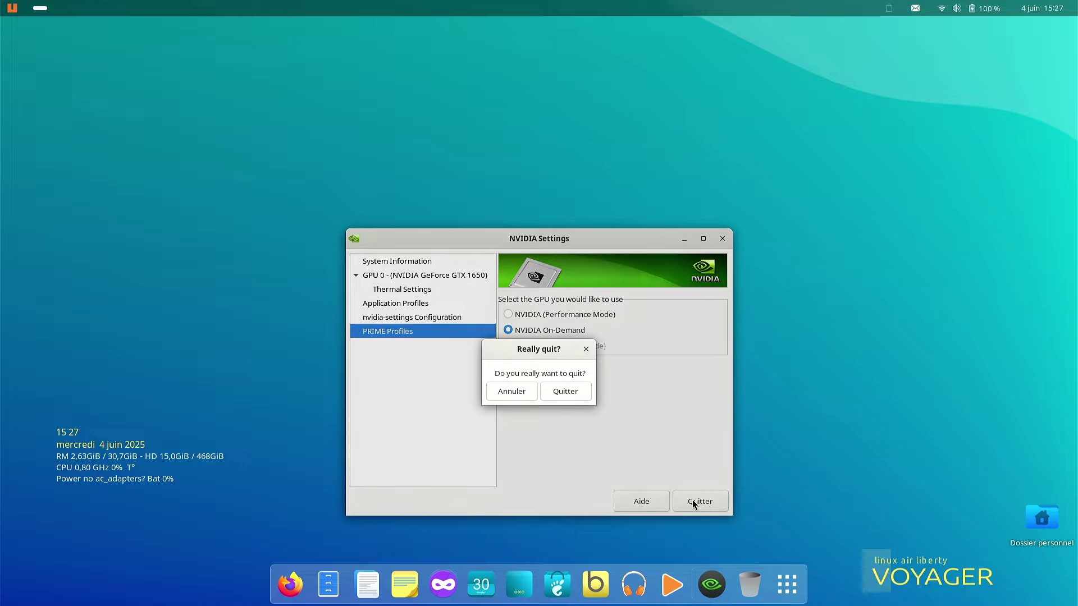
pyautogui.click(568, 391)
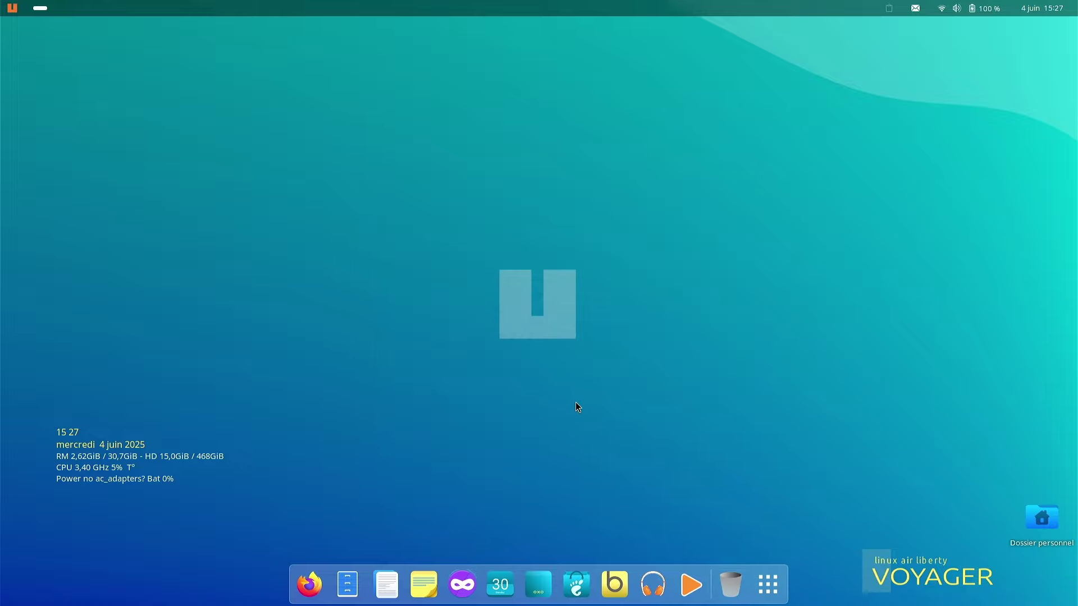
# Step: Browse the remaining pages of the applications overview, covering the system tools and the games
pyautogui.click(770, 584)
pyautogui.scroll(-1, 759, 491)
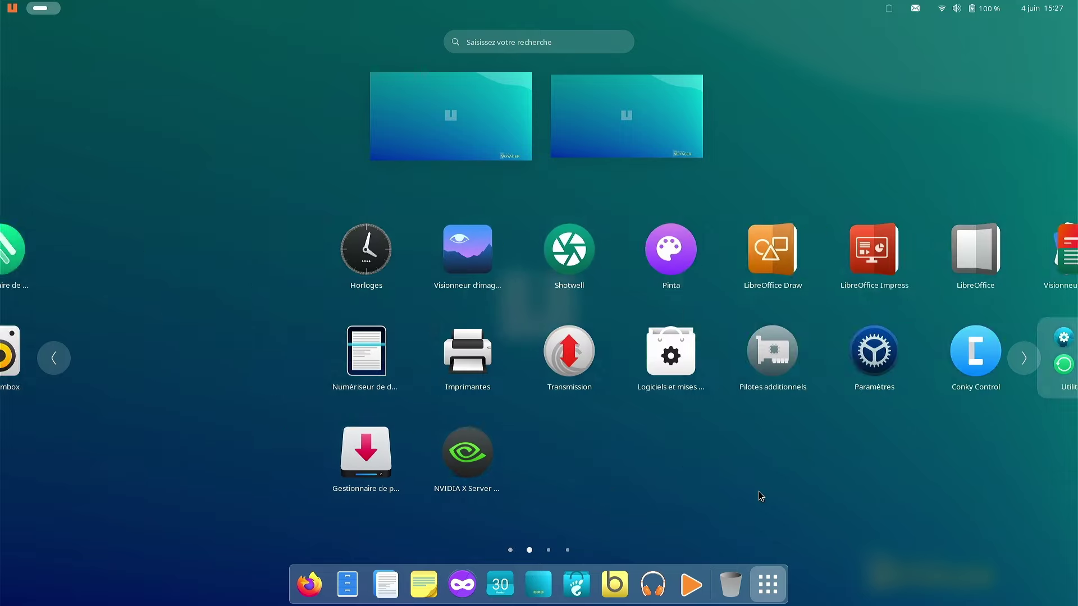
pyautogui.scroll(-1, 650, 484)
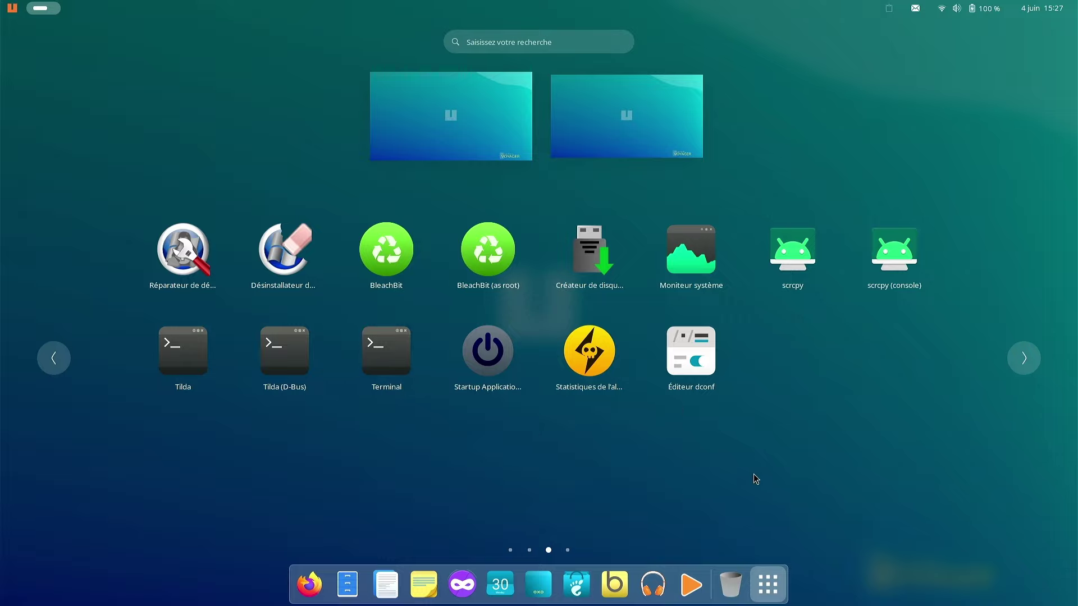
pyautogui.scroll(-1, 712, 395)
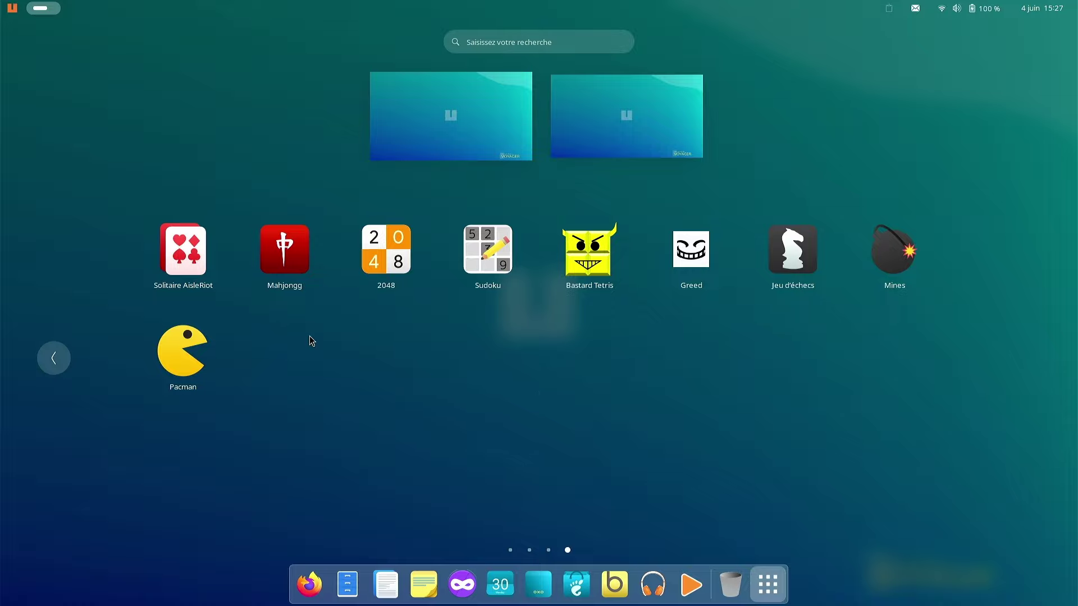
pyautogui.scroll(1, 389, 348)
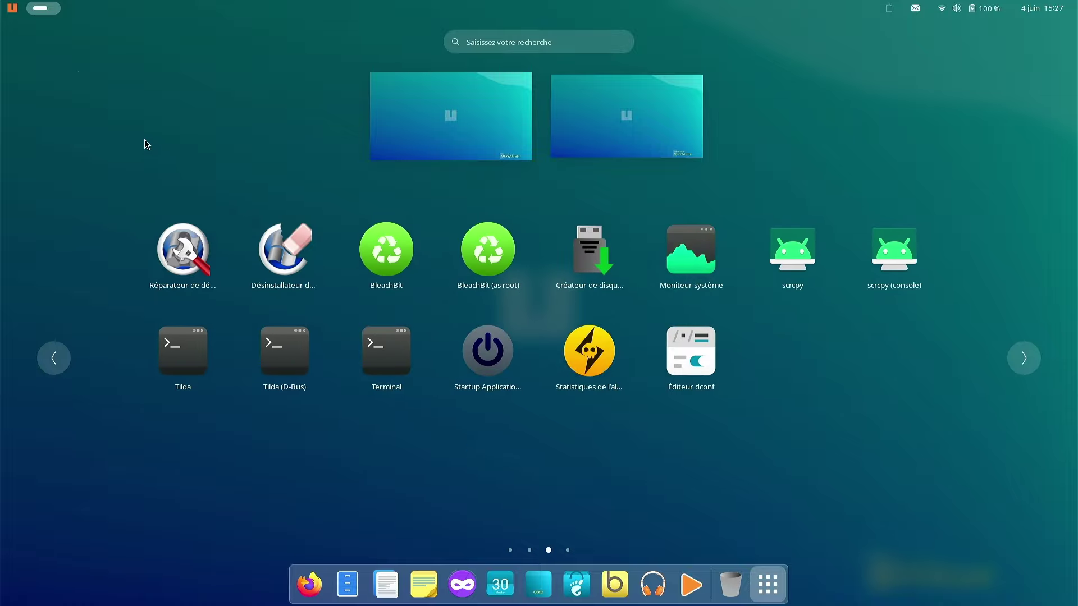
# Step: Leave the overview and browse the application menu's categories, ending on Outils Système
pyautogui.click(13, 9)
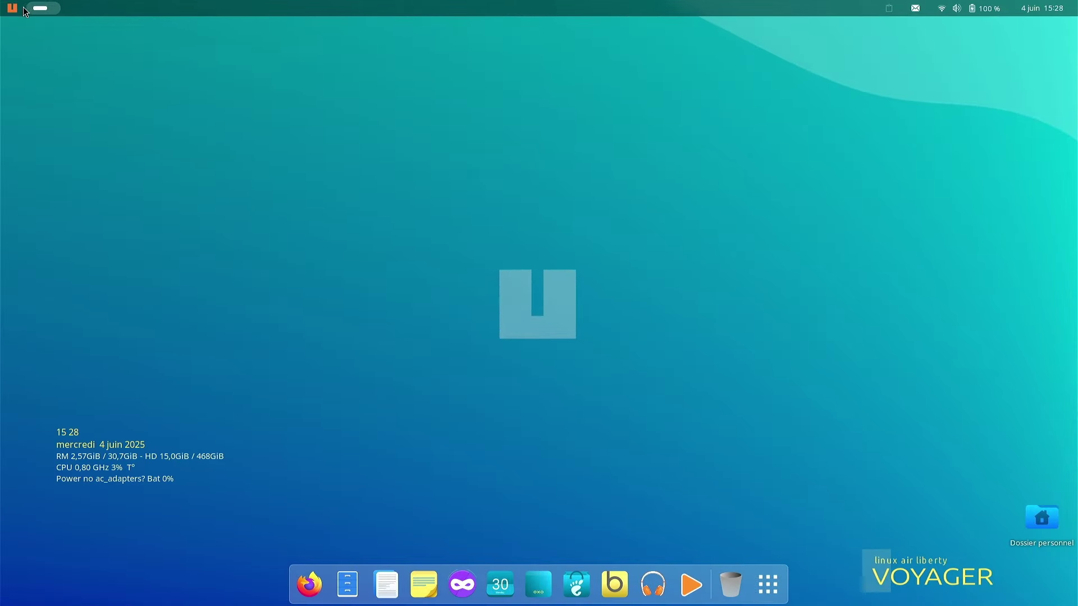
pyautogui.click(59, 199)
pyautogui.scroll(-3, 59, 198)
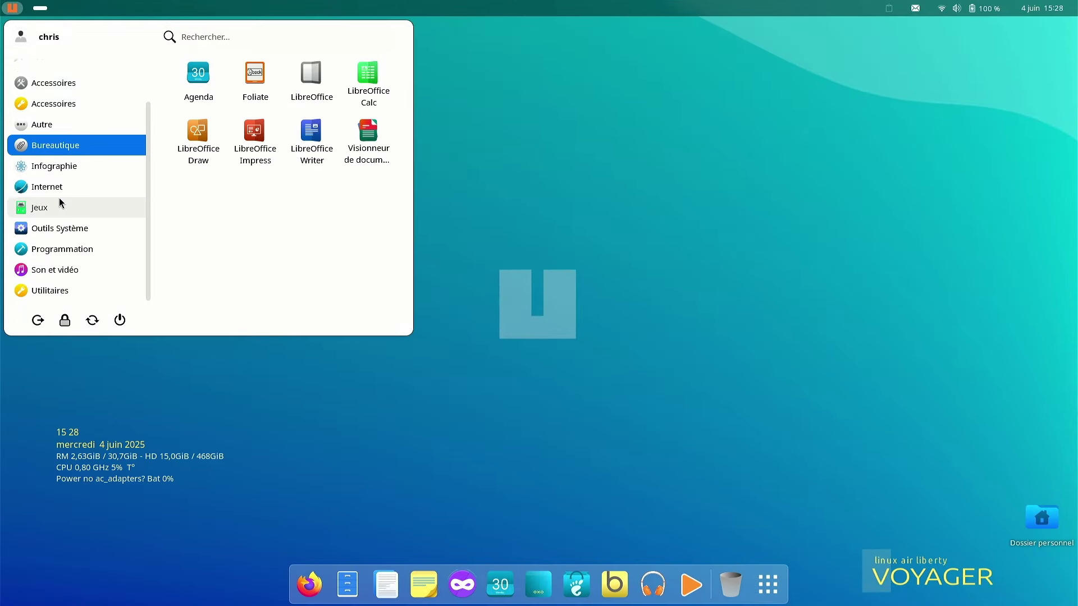
pyautogui.scroll(3, 59, 198)
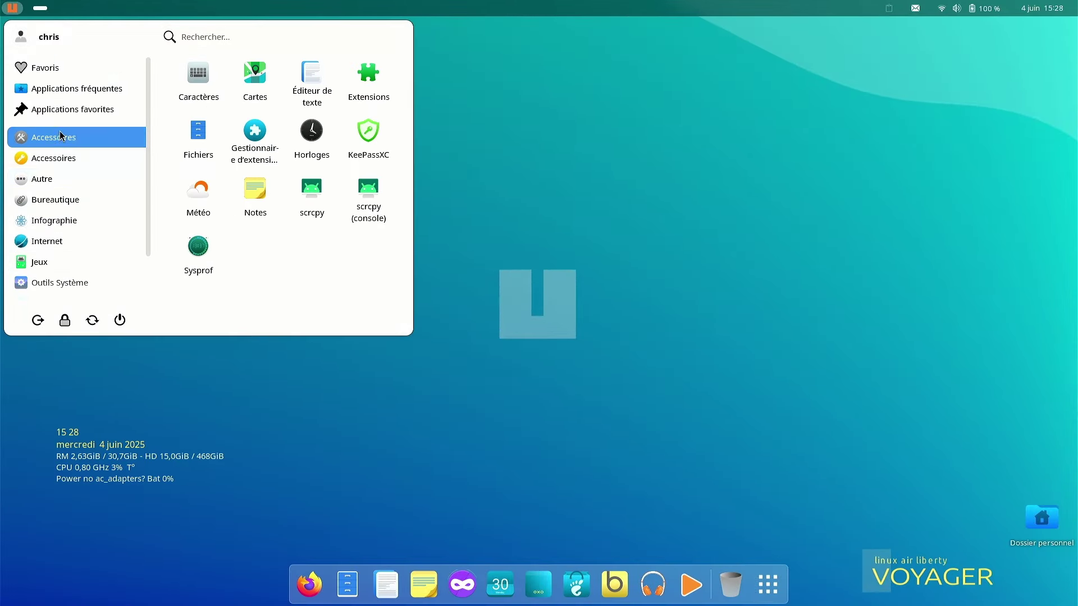
pyautogui.moveTo(72, 284)
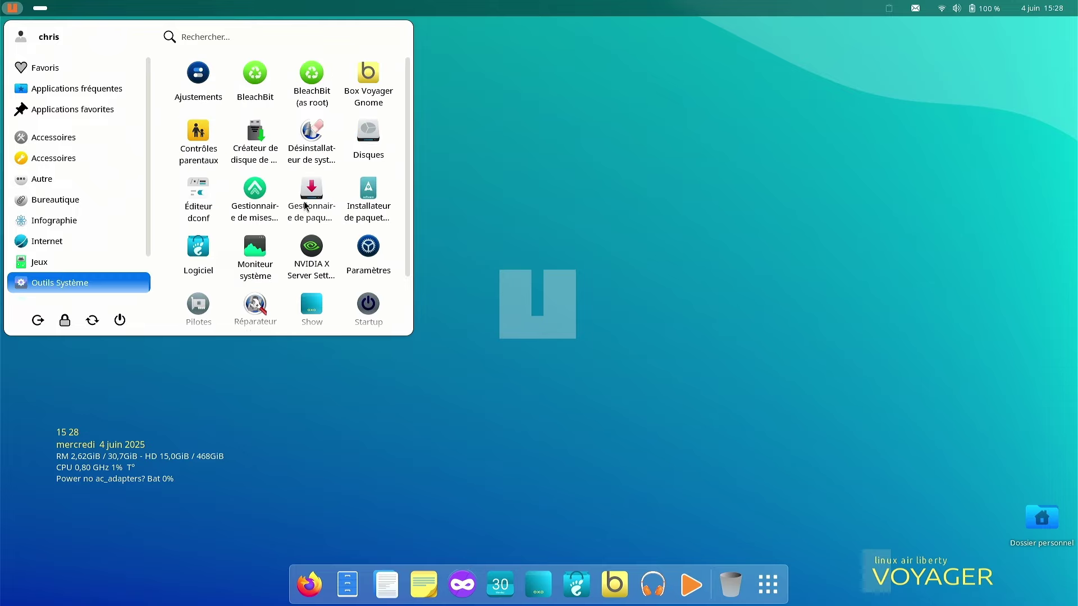
# Step: Launch Box Voyager Gnome, open its Style Dark options and apply the Voyager Dark Orange style to the desktop
pyautogui.click(370, 80)
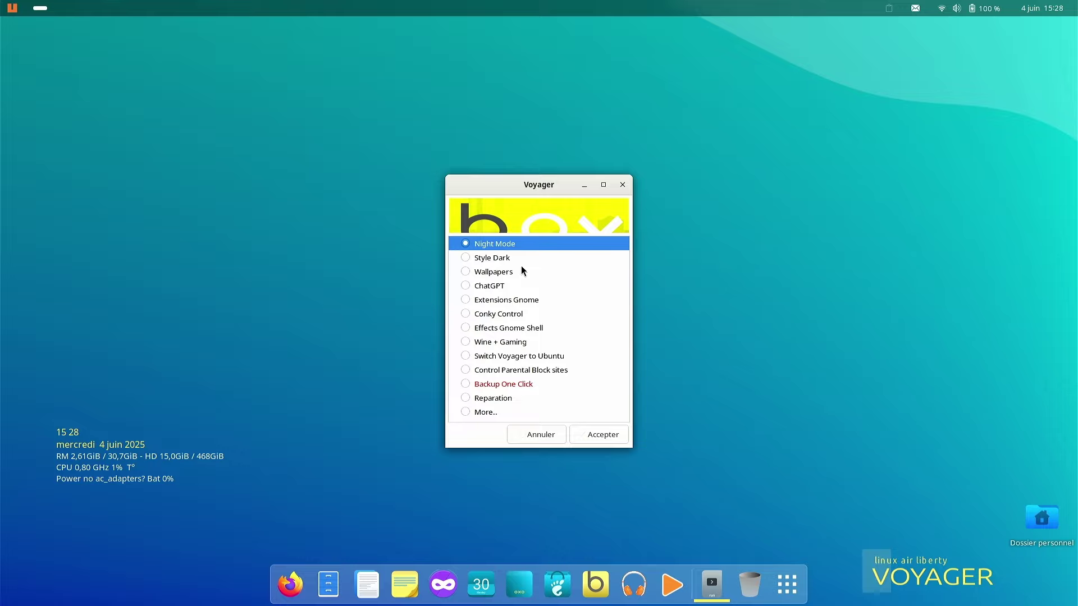
pyautogui.click(466, 258)
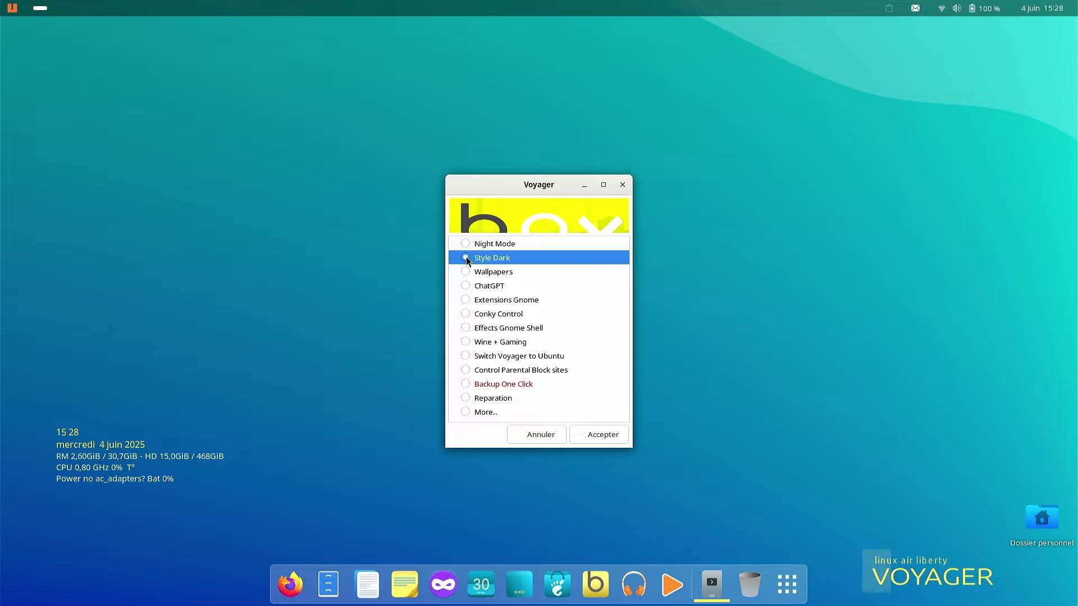
pyautogui.click(594, 434)
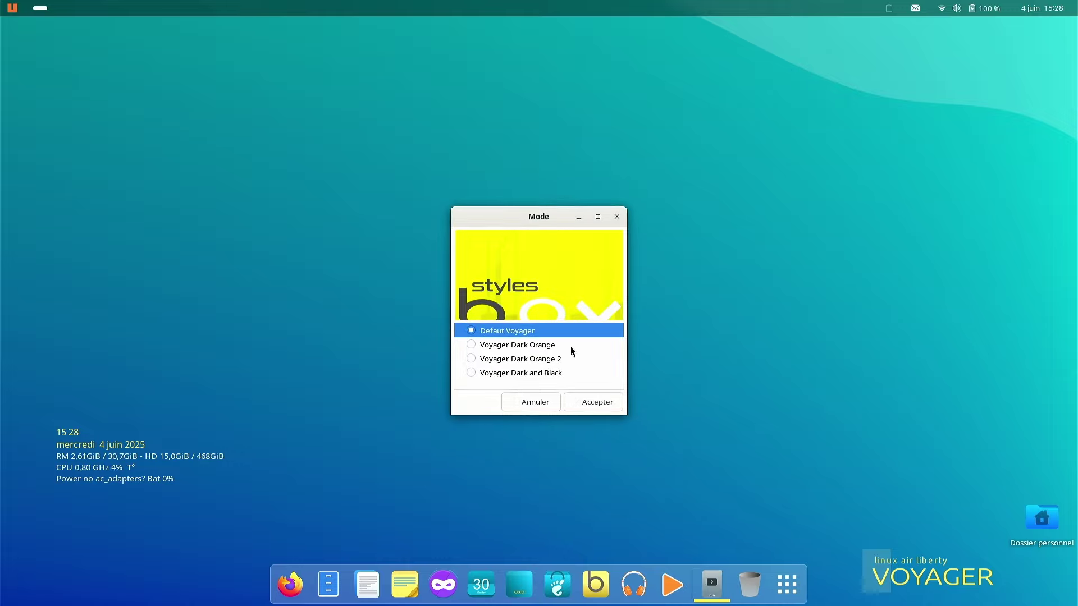
pyautogui.click(471, 345)
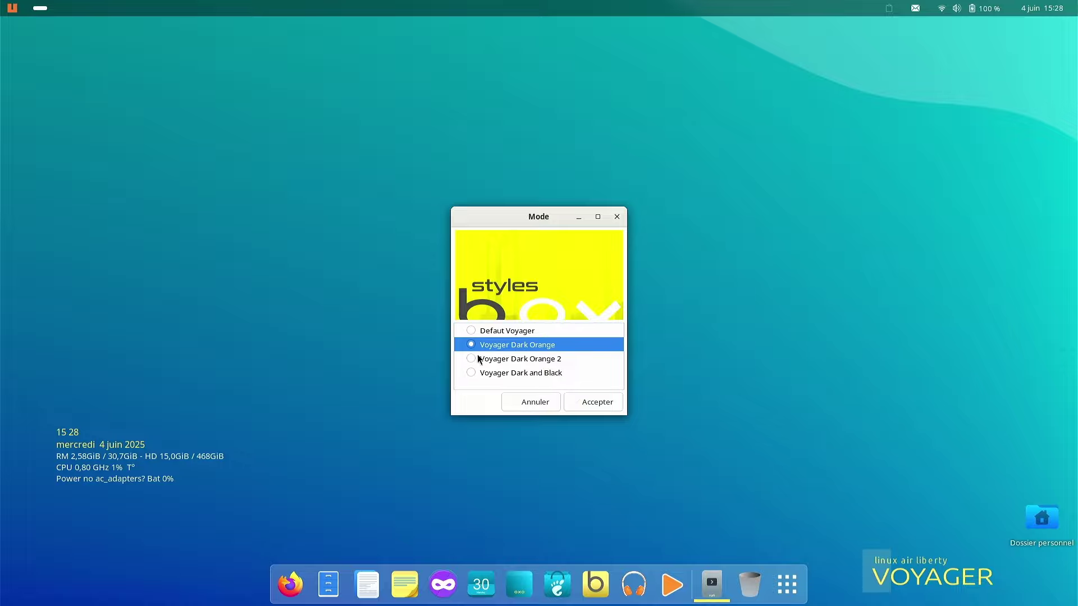
pyautogui.click(596, 408)
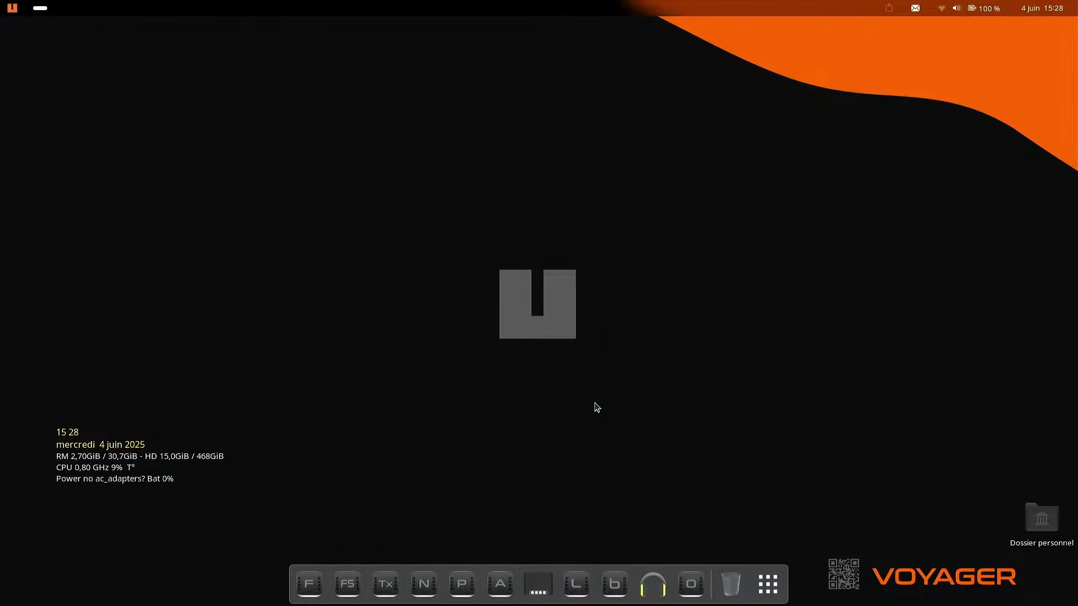
# Step: Check how the application menu looks in the applied style, close it and leave the styles list
pyautogui.click(9, 12)
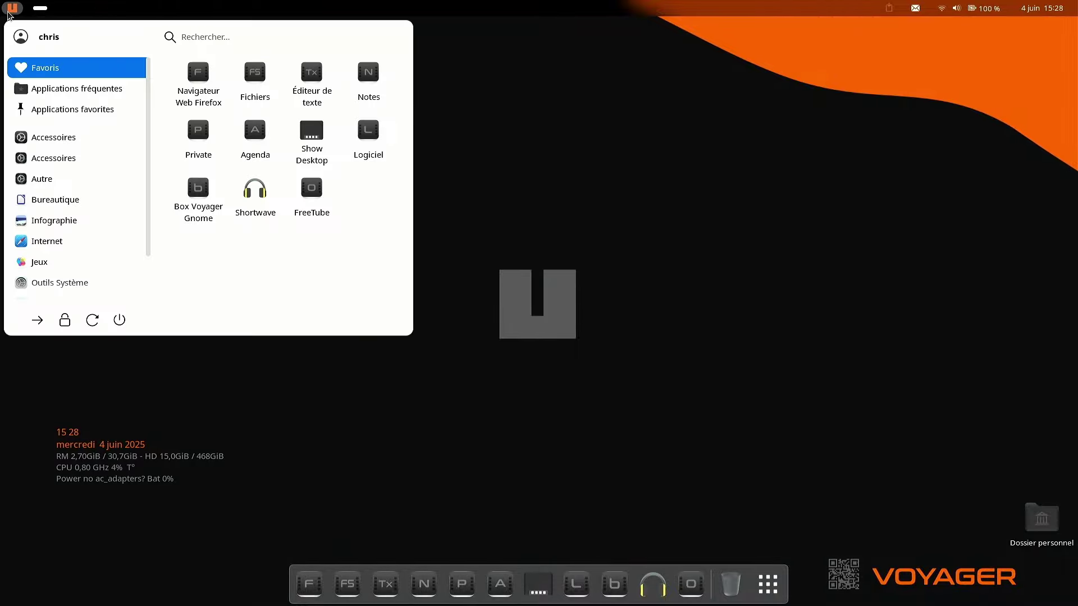
pyautogui.click(444, 310)
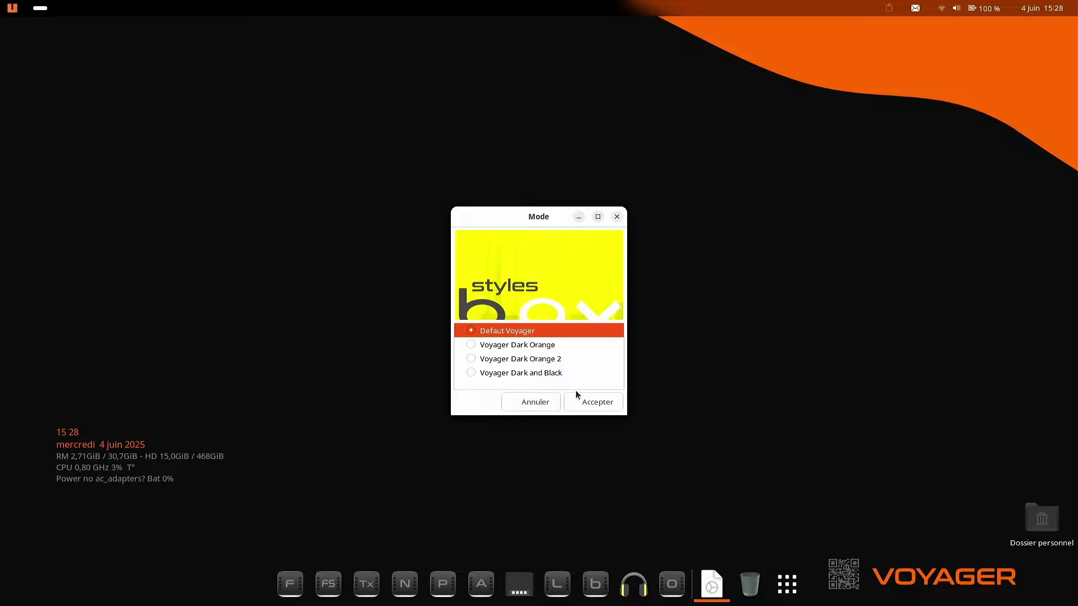
pyautogui.click(528, 404)
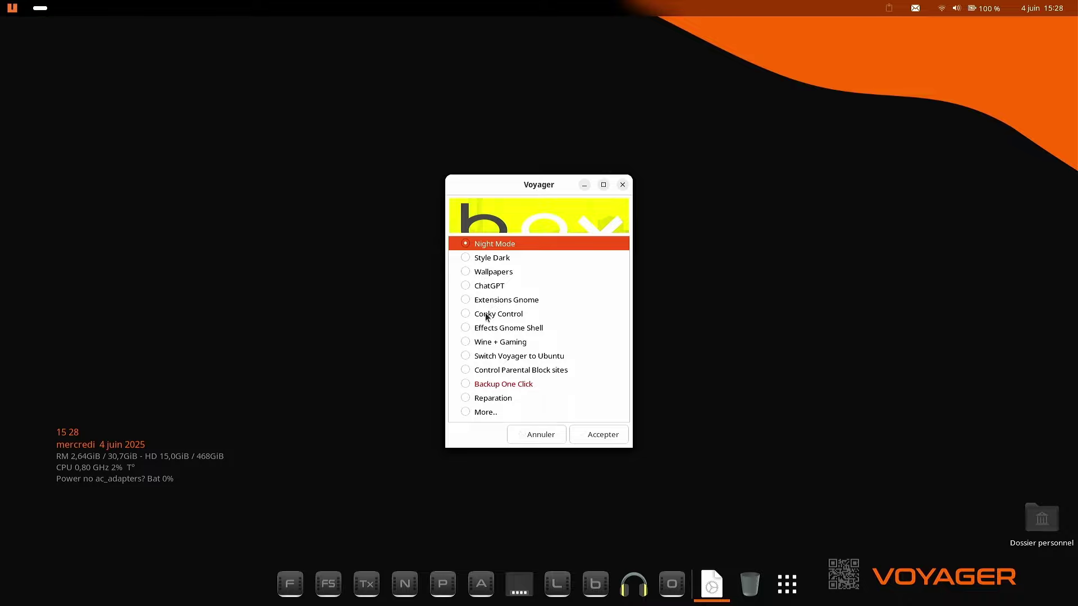
# Step: Open Conky Control, switch the desktop conky to the large clock and date display, and close the tool
pyautogui.click(467, 315)
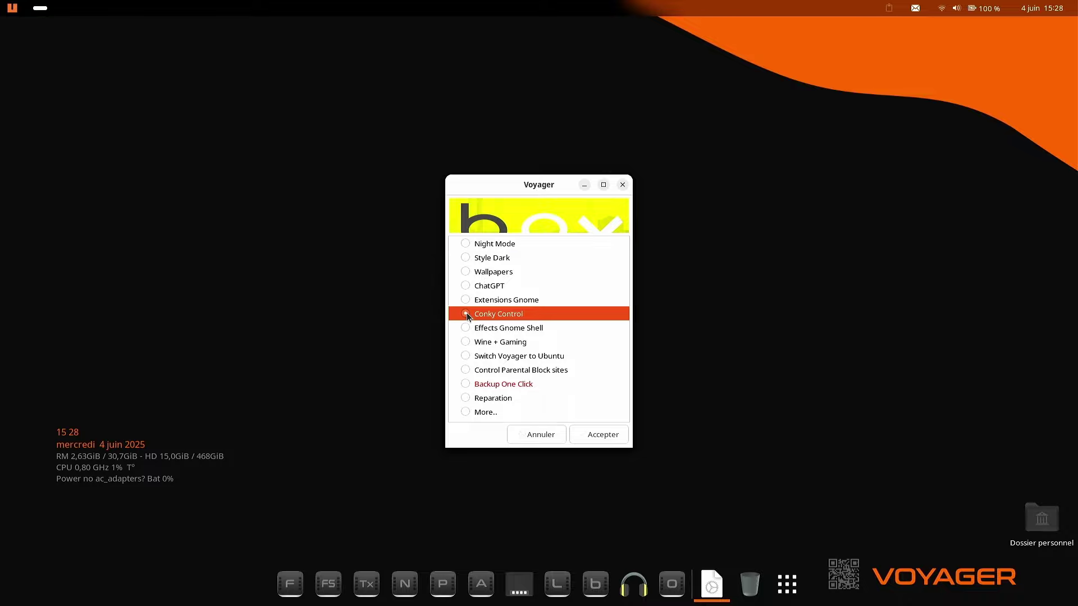
pyautogui.click(597, 435)
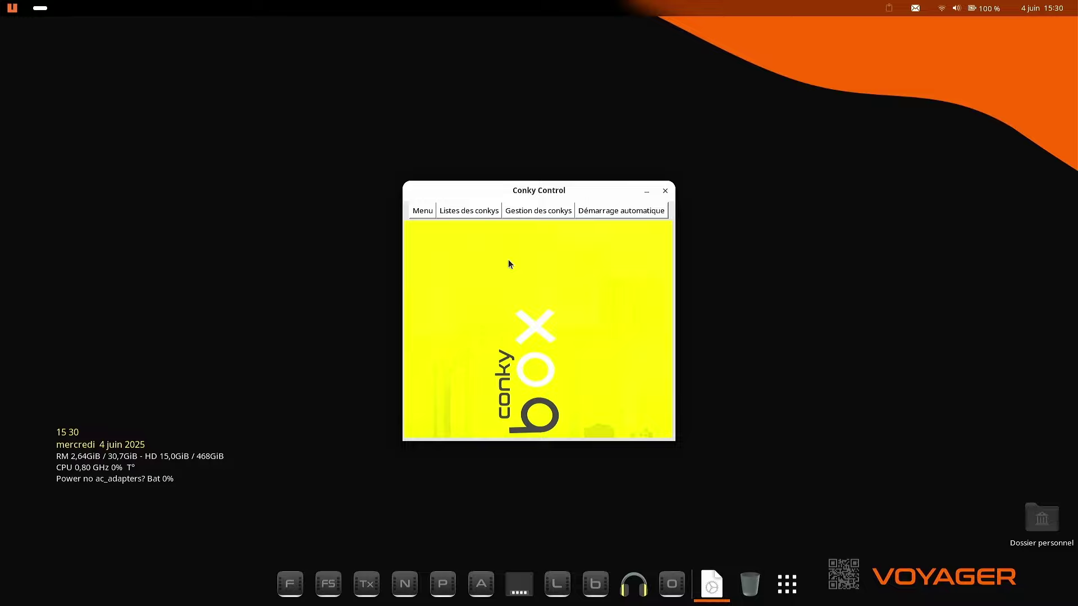
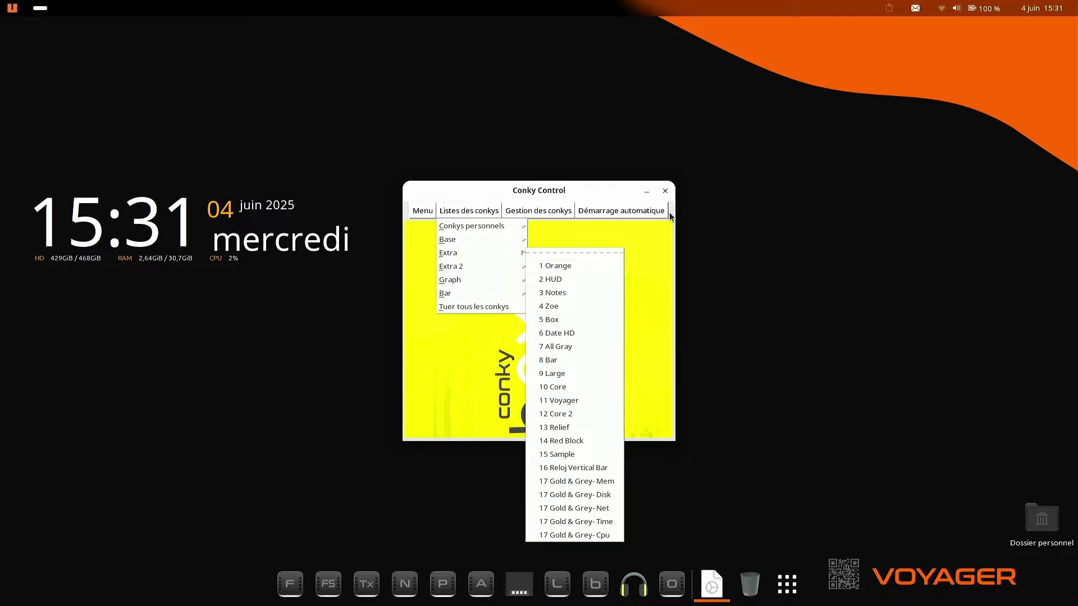
pyautogui.click(666, 192)
pyautogui.click(664, 191)
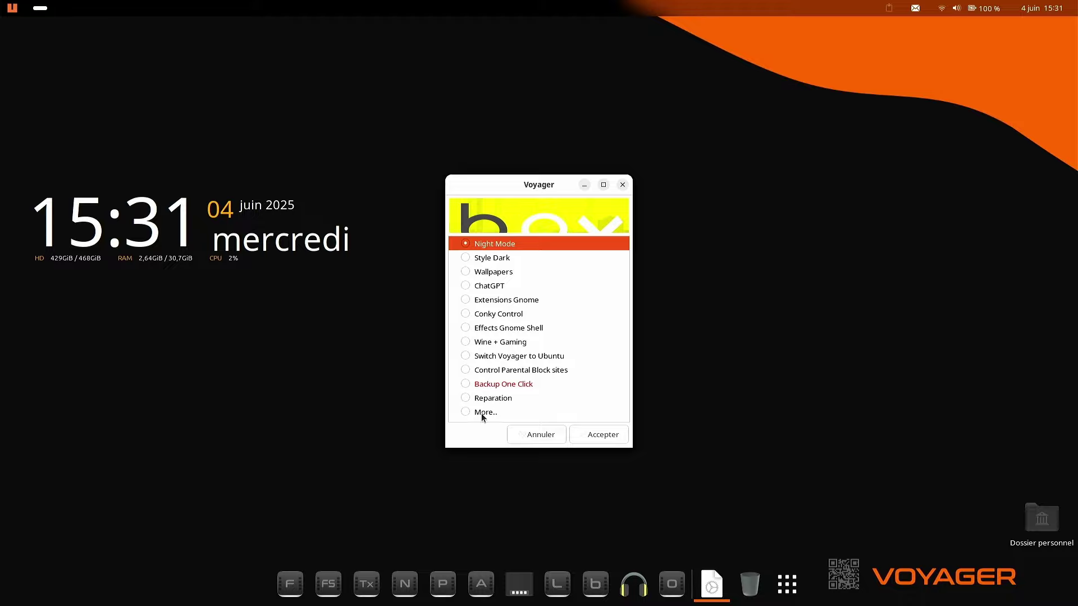
# Step: Launch Mission Center from the Box's additional tools and enlarge its window to examine the CPU performance details
pyautogui.click(467, 413)
pyautogui.click(590, 435)
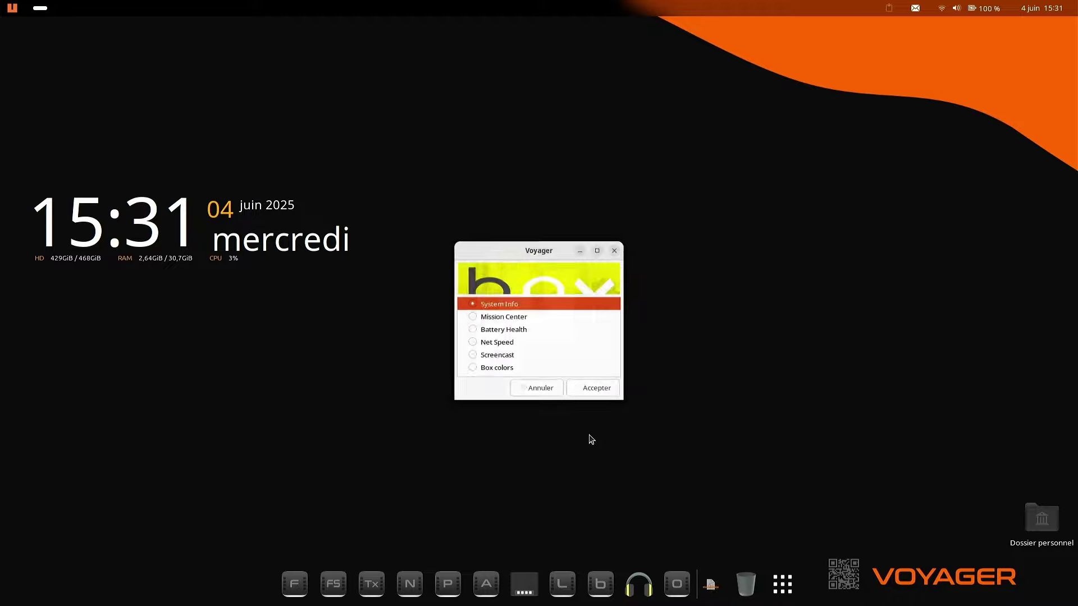
pyautogui.click(525, 307)
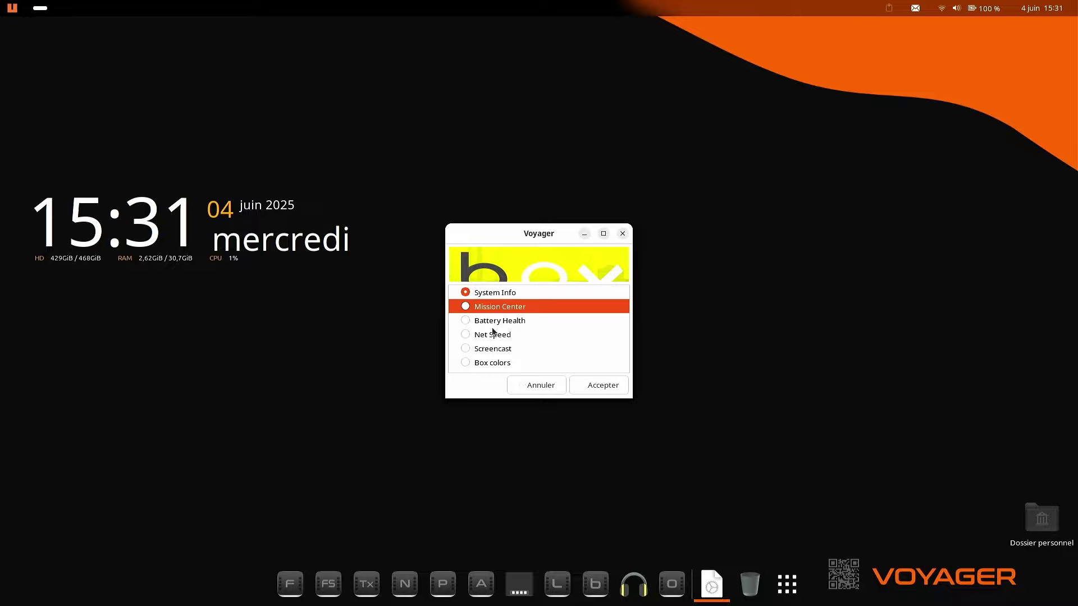
pyautogui.click(470, 309)
pyautogui.click(595, 387)
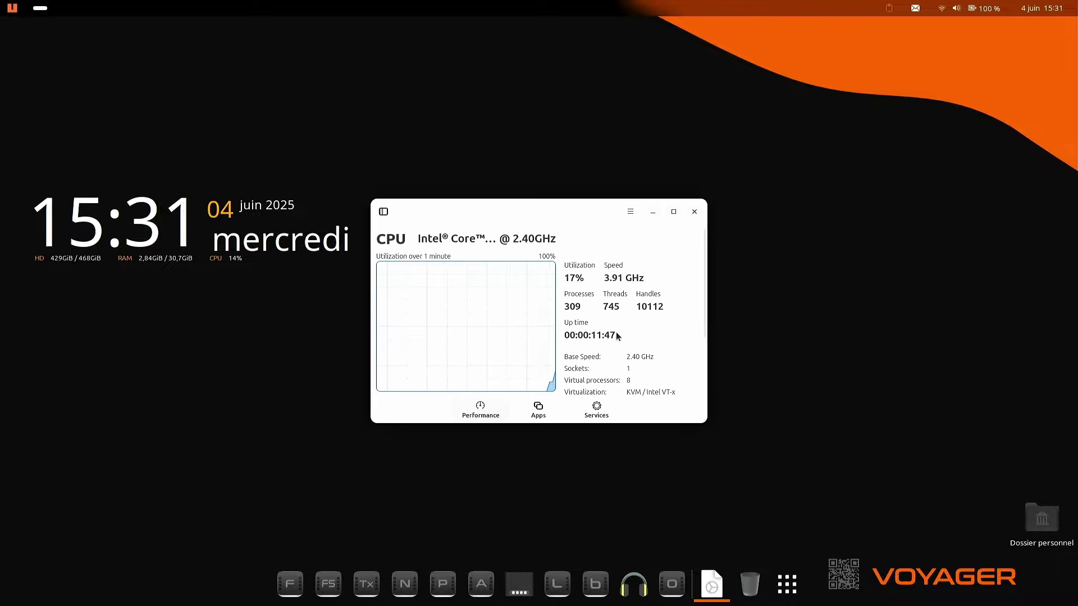
pyautogui.moveTo(698, 199); pyautogui.dragTo(808, 49)
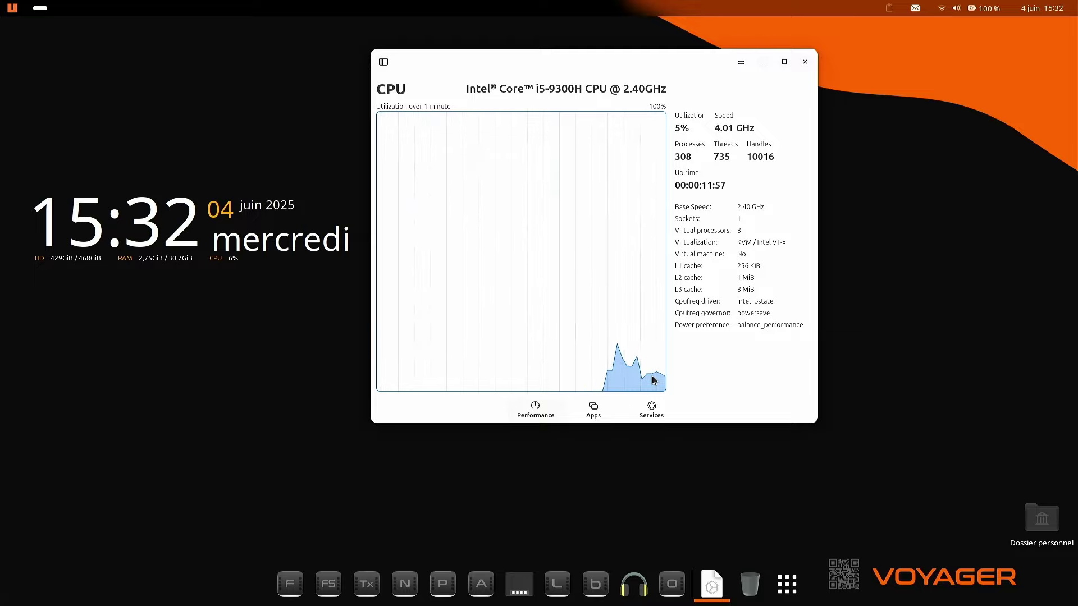
# Step: Switch Mission Center to its dark theme and review its preferences without altering them
pyautogui.click(741, 62)
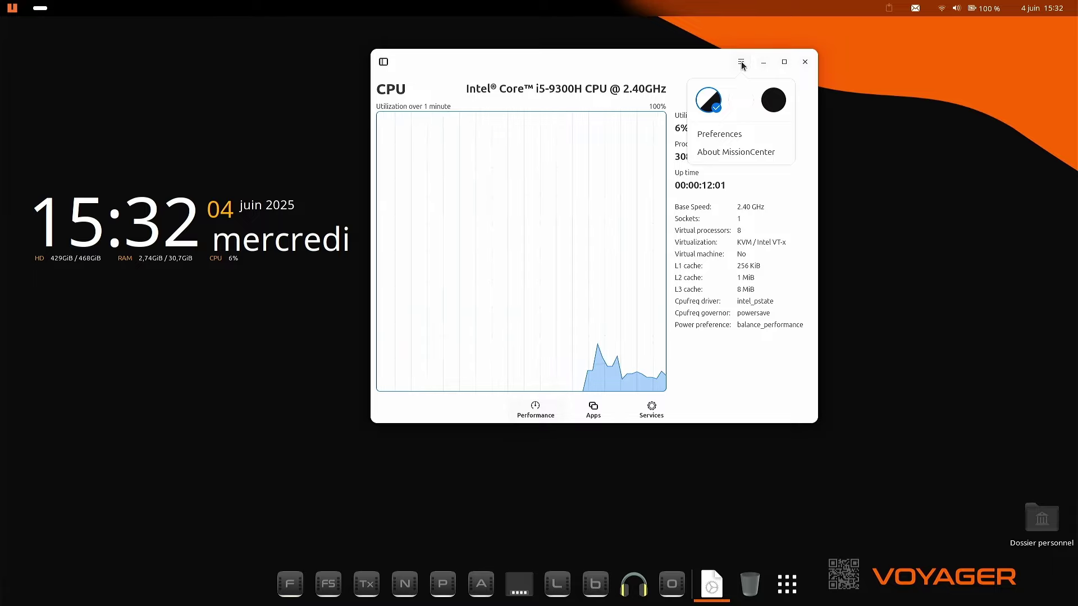
pyautogui.click(768, 101)
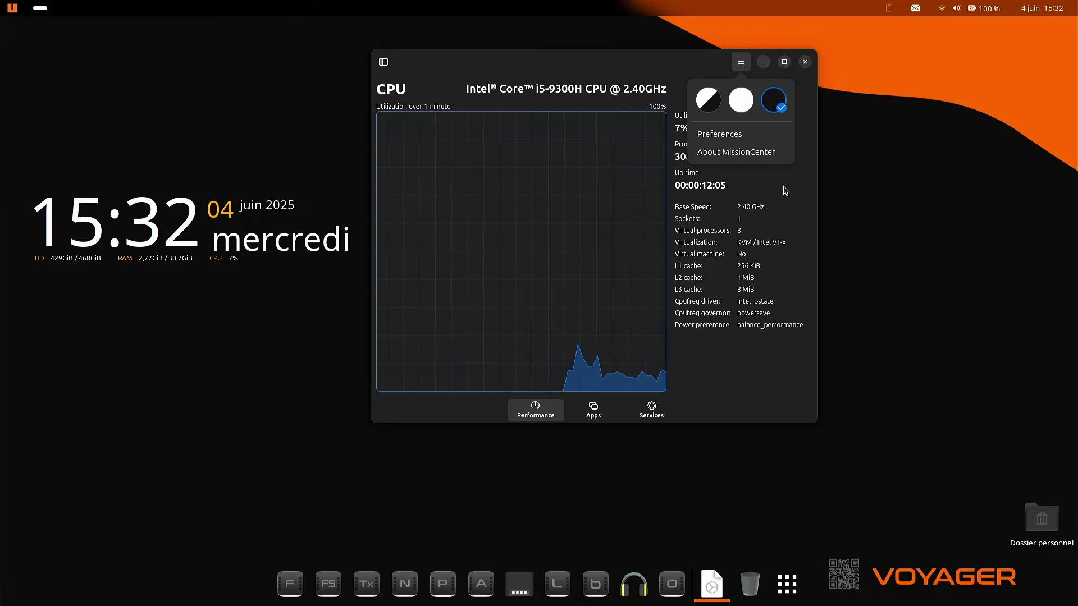
pyautogui.click(747, 138)
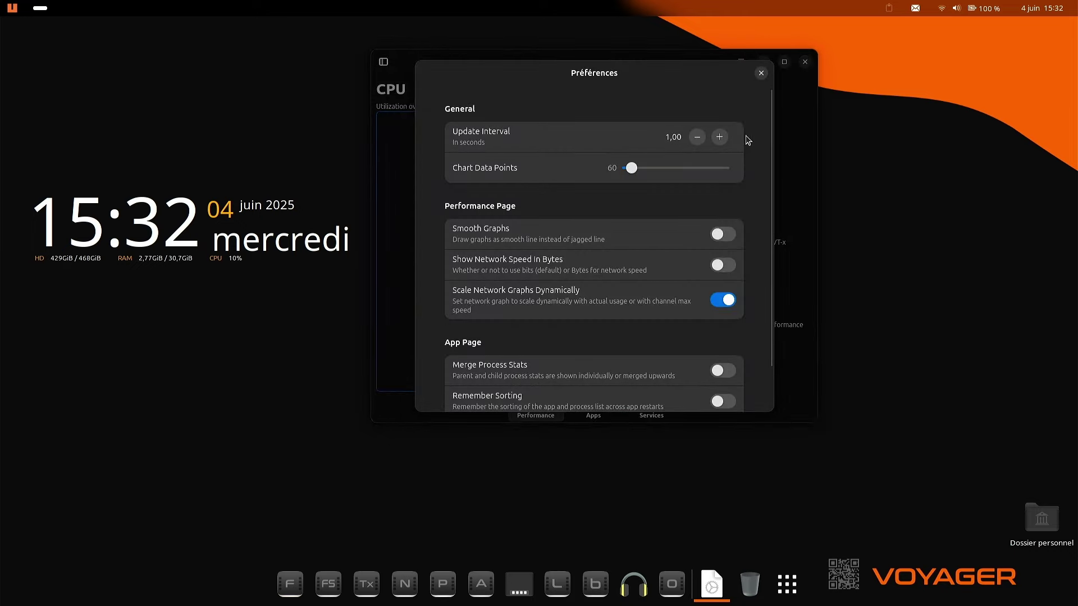
pyautogui.scroll(-2, 578, 292)
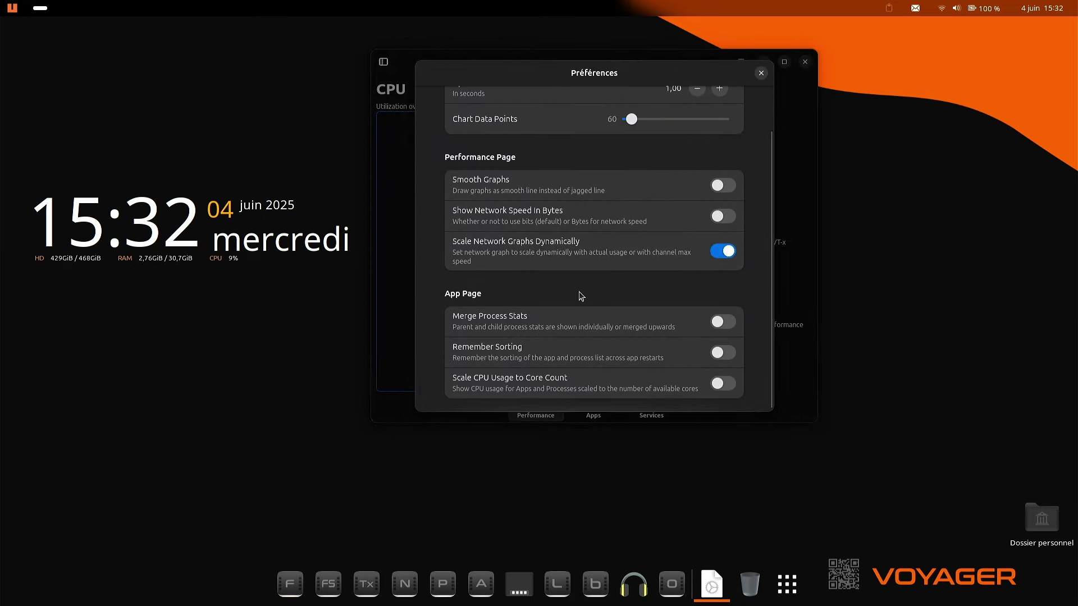
pyautogui.scroll(2, 578, 295)
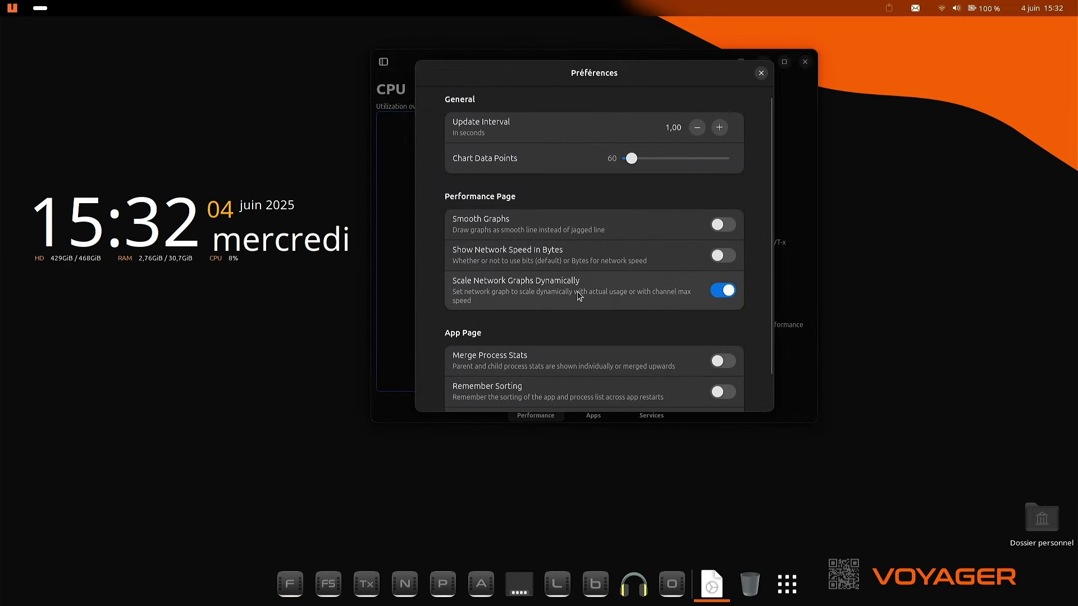
pyautogui.click(761, 73)
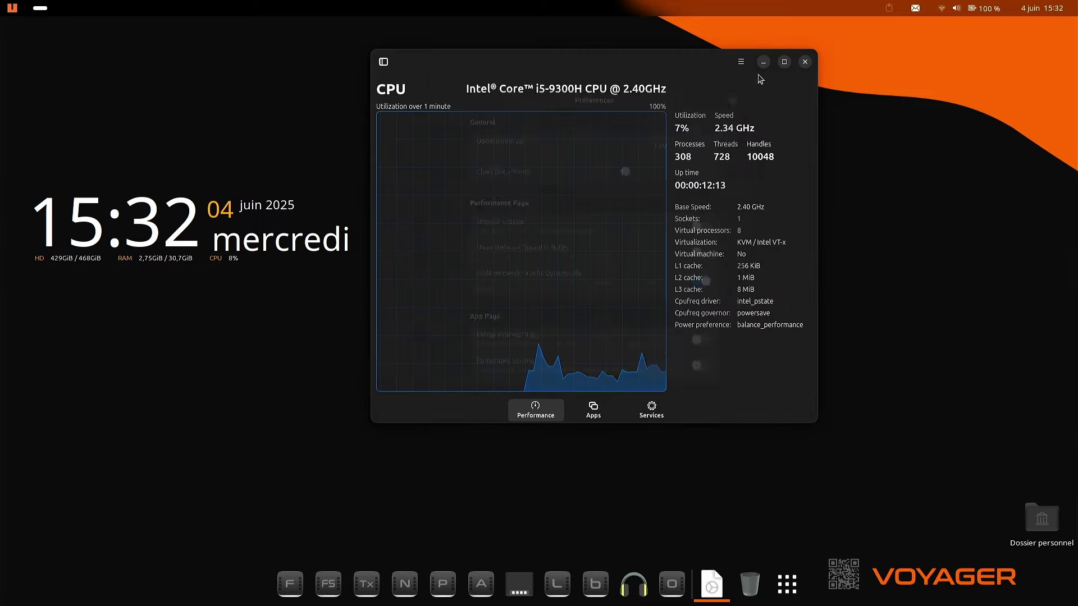
# Step: Examine Mission Center's lists of running apps and services, and quit the program
pyautogui.click(597, 410)
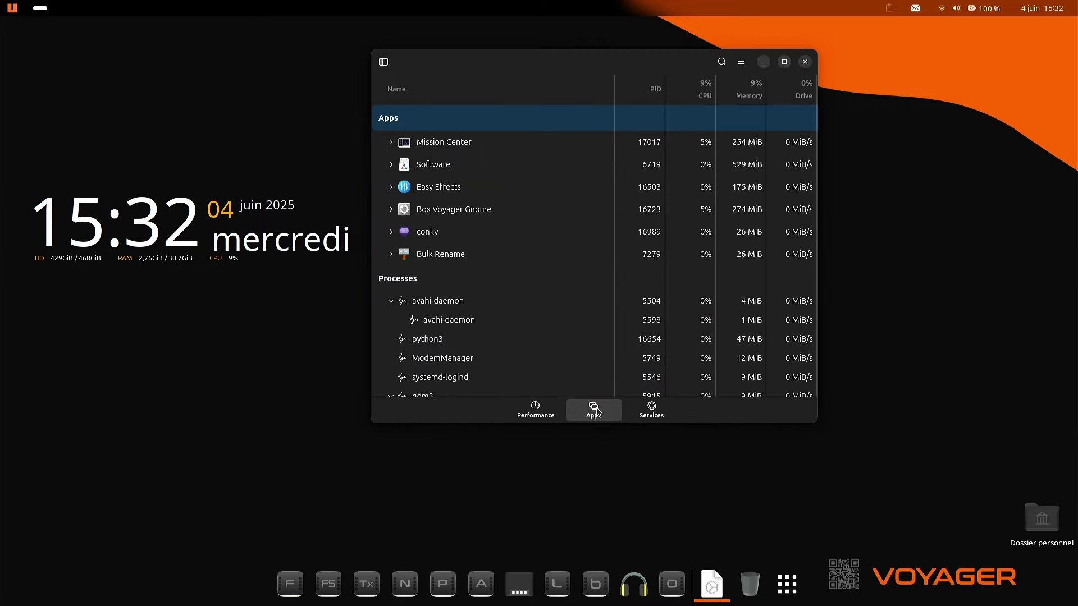
pyautogui.click(658, 416)
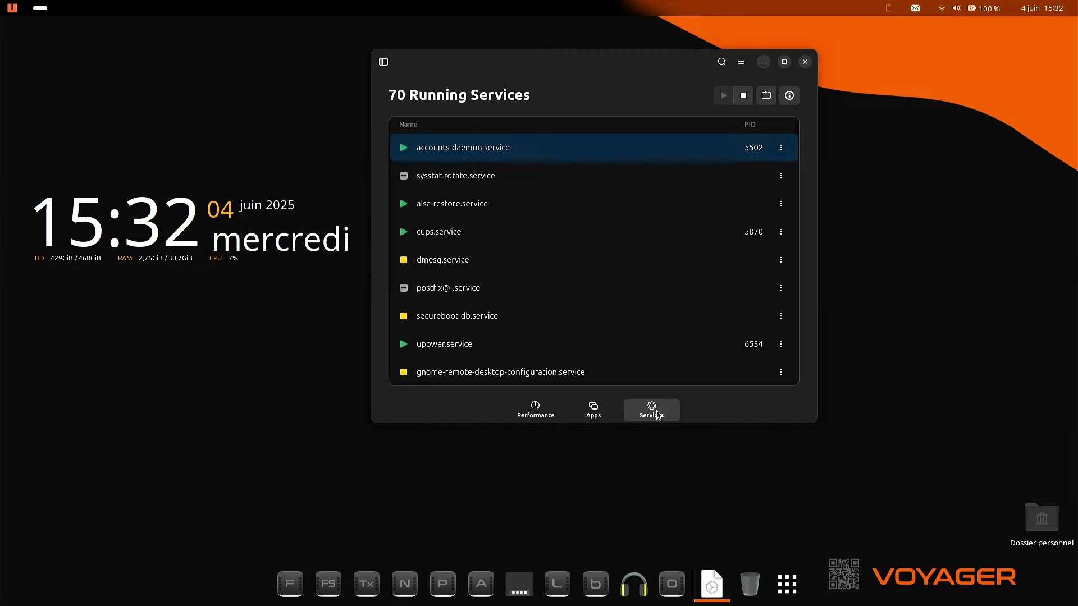
pyautogui.click(806, 63)
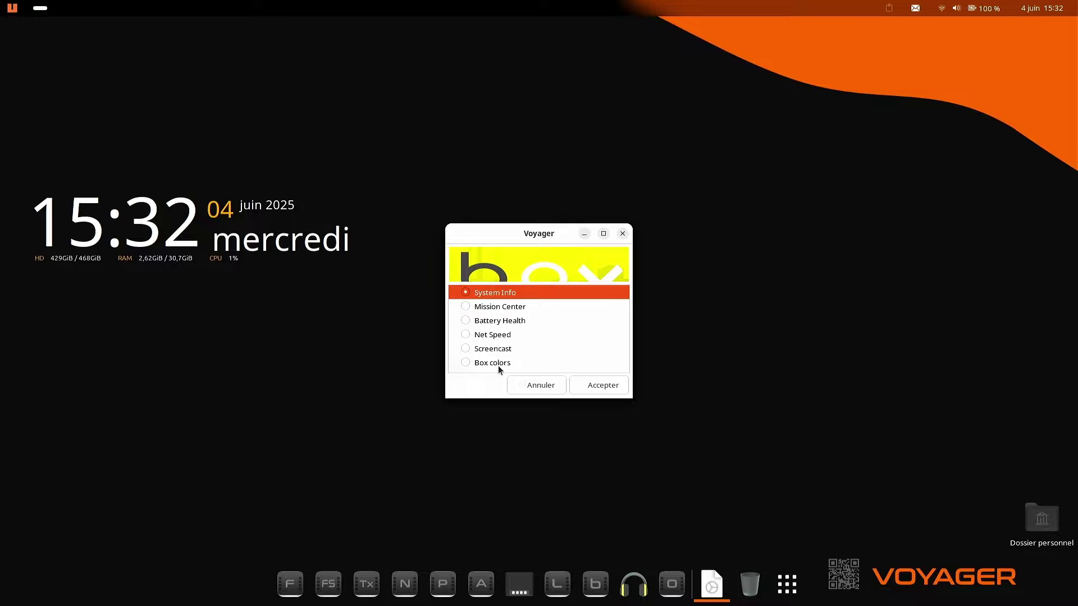
# Step: View the colour picker offered by Box colors and dismiss it without choosing a colour
pyautogui.click(471, 364)
pyautogui.click(590, 389)
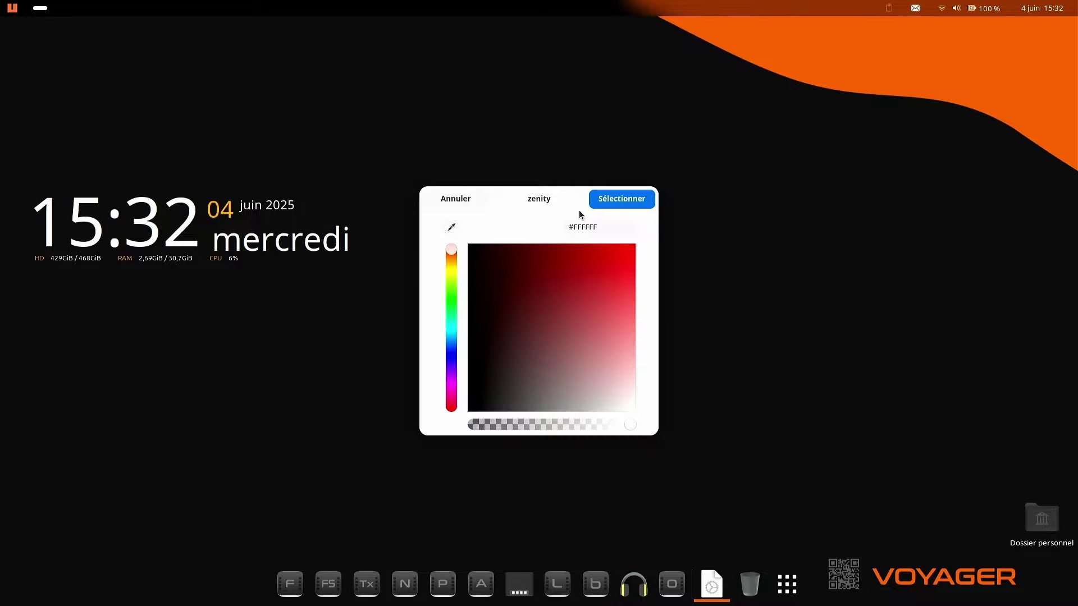
pyautogui.click(455, 200)
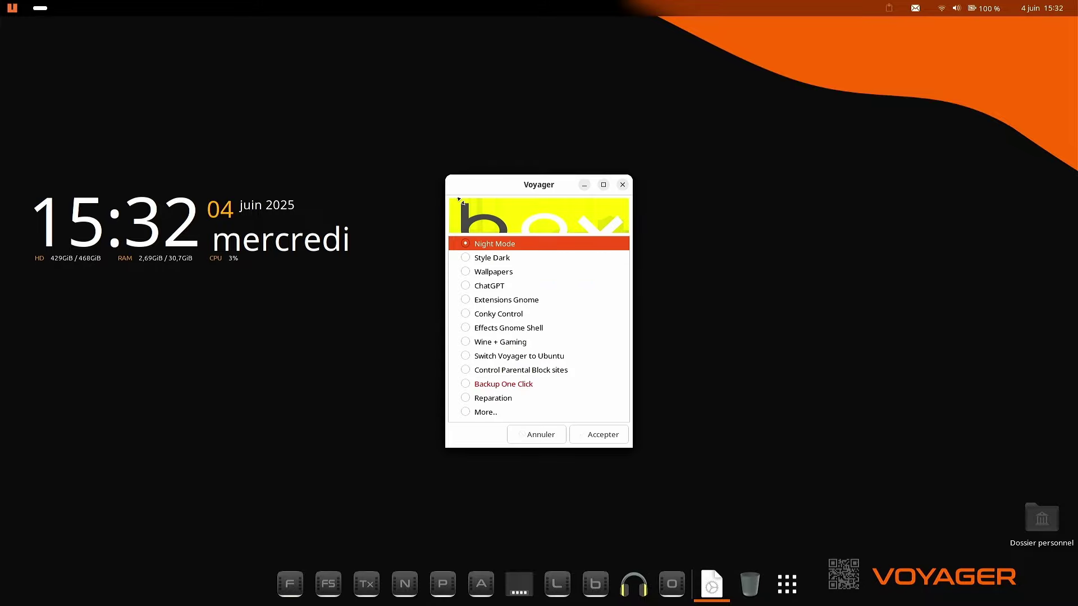
# Step: Look at the available effects under Effects Gnome Shell and close the Box windows
pyautogui.click(508, 333)
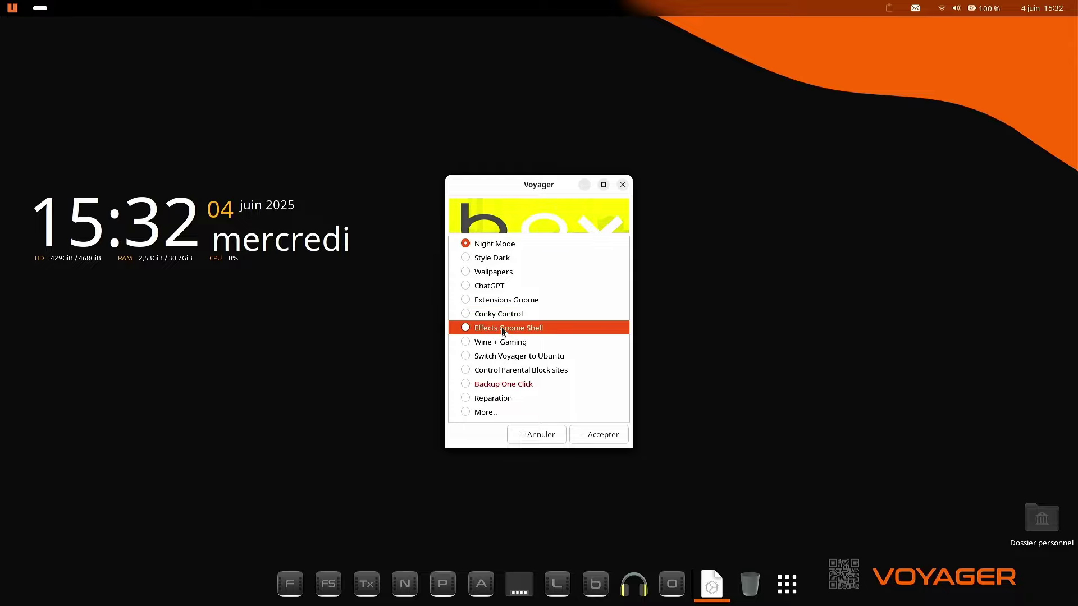
pyautogui.click(466, 328)
pyautogui.click(584, 431)
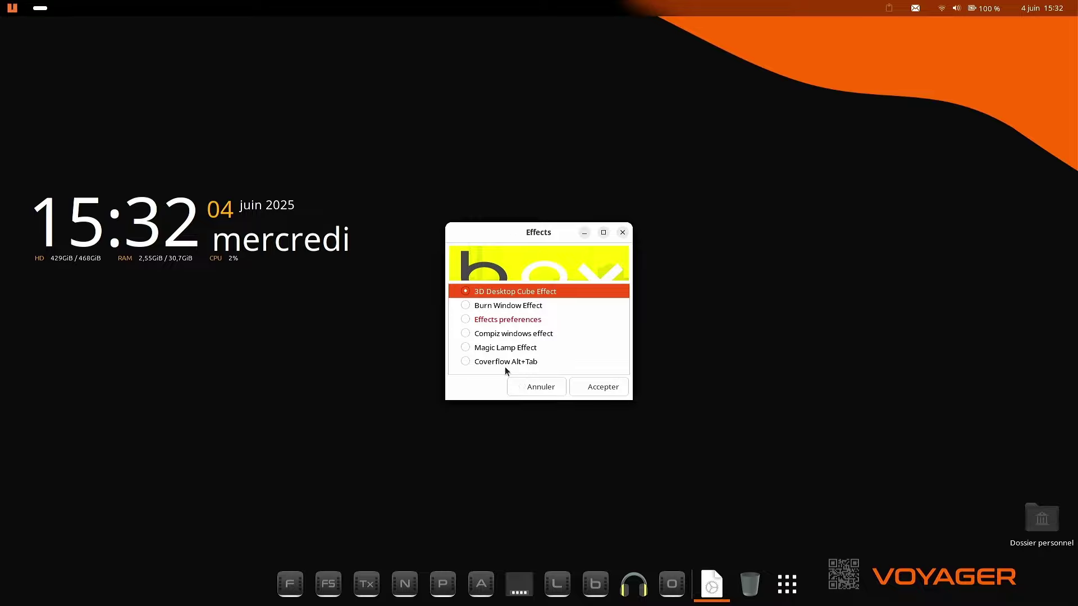
pyautogui.click(623, 233)
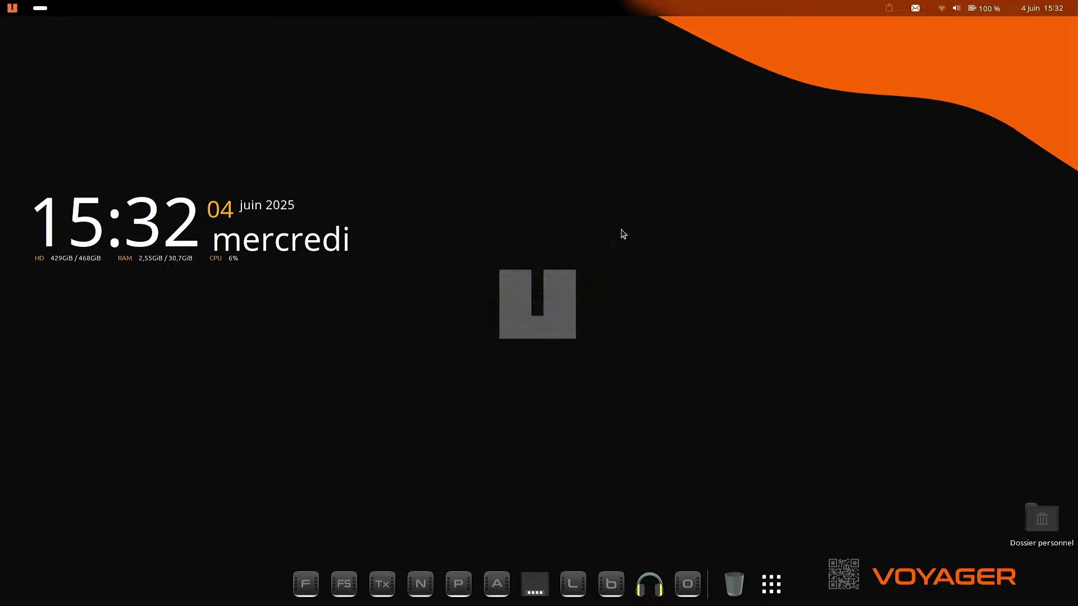
pyautogui.click(621, 184)
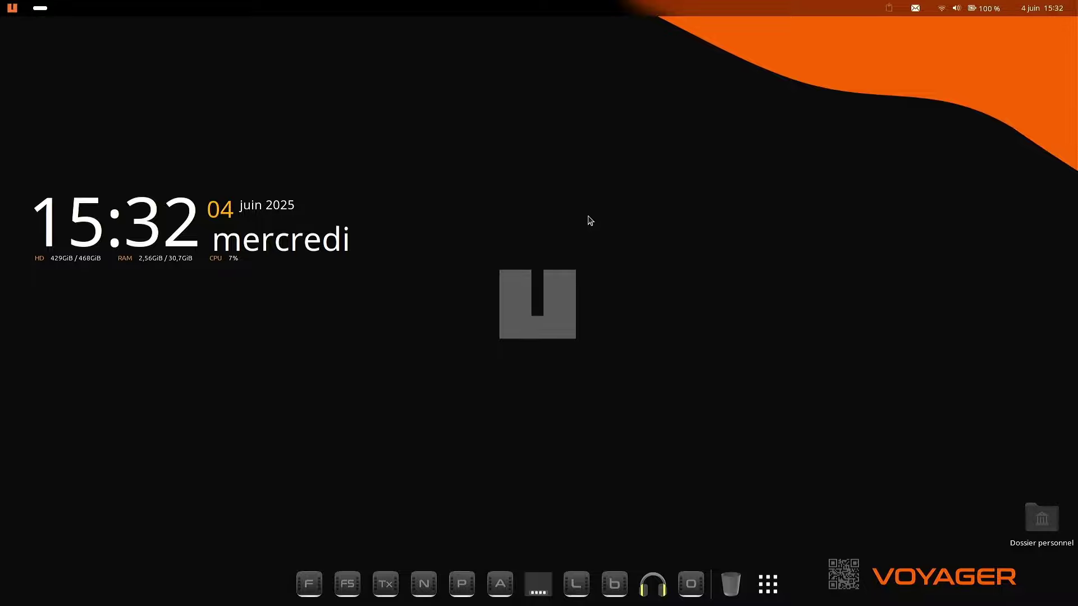
# Step: Browse the application menu's categories in the Dark Orange style, including Internet and Infographie
pyautogui.click(13, 7)
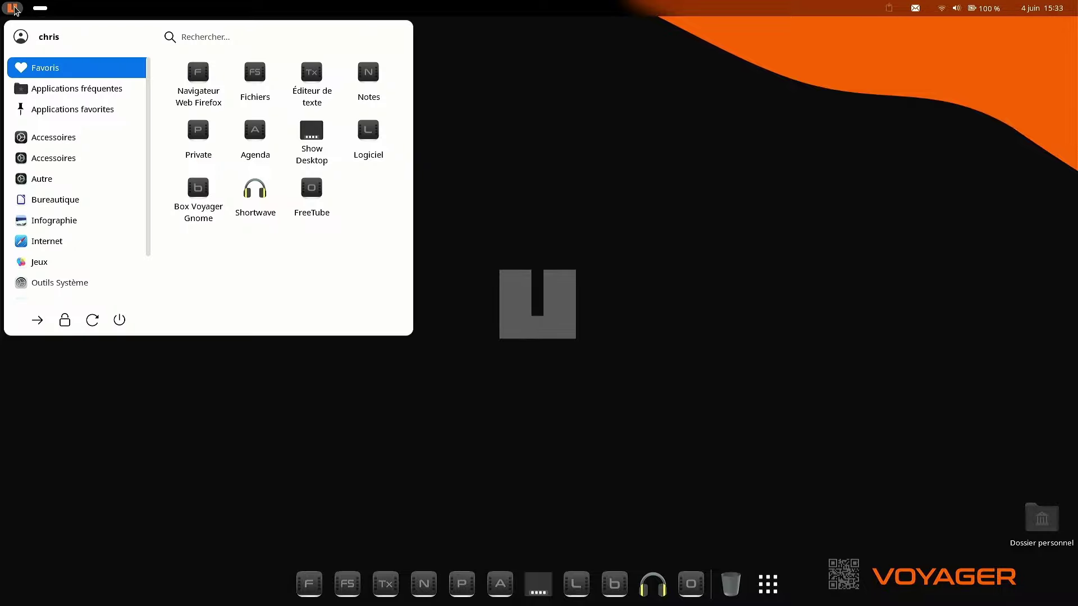
pyautogui.moveTo(68, 225)
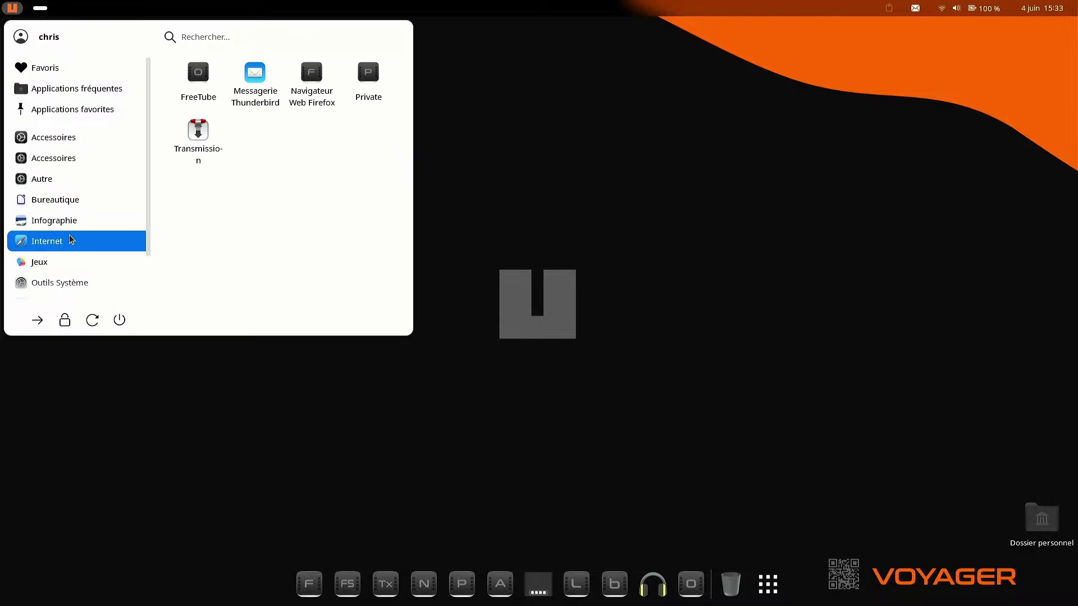
pyautogui.moveTo(69, 289)
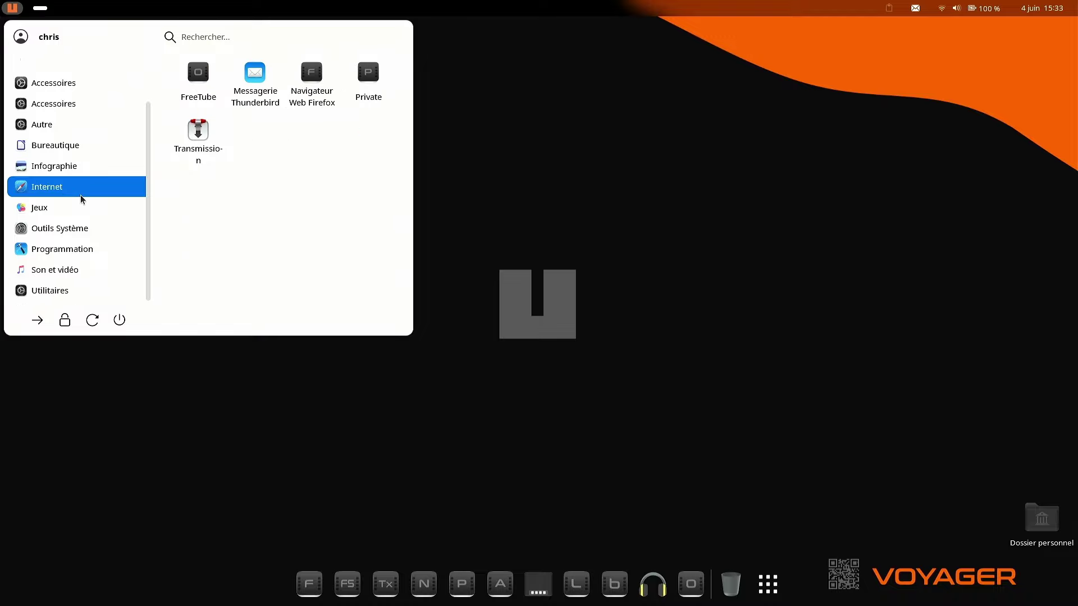
pyautogui.moveTo(86, 139)
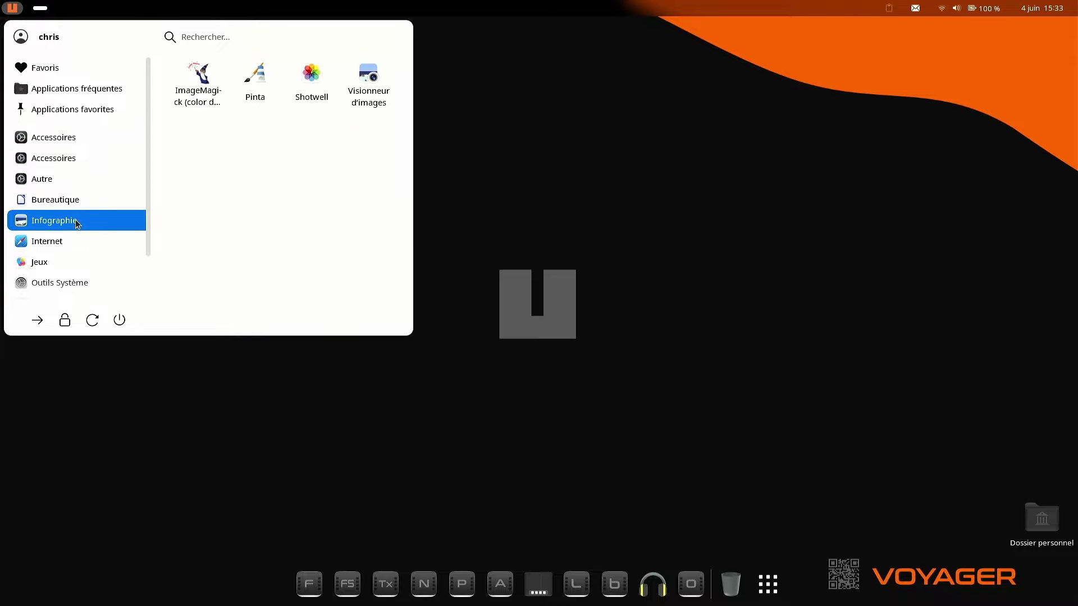
# Step: View the remaining application menu categories down to Utilitaires and close the menu
pyautogui.scroll(-2, 75, 224)
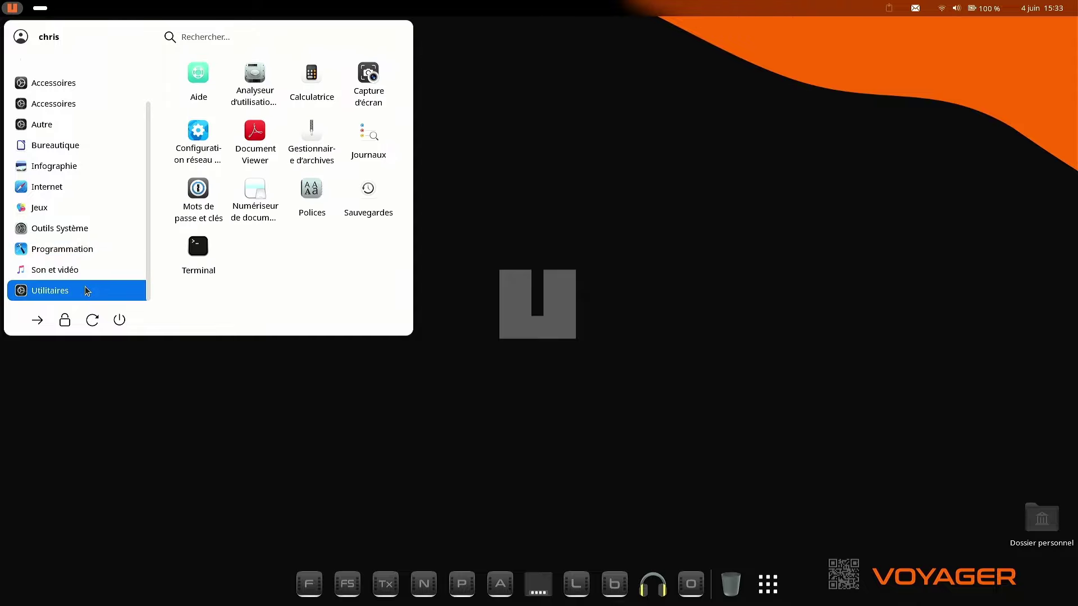
pyautogui.click(540, 288)
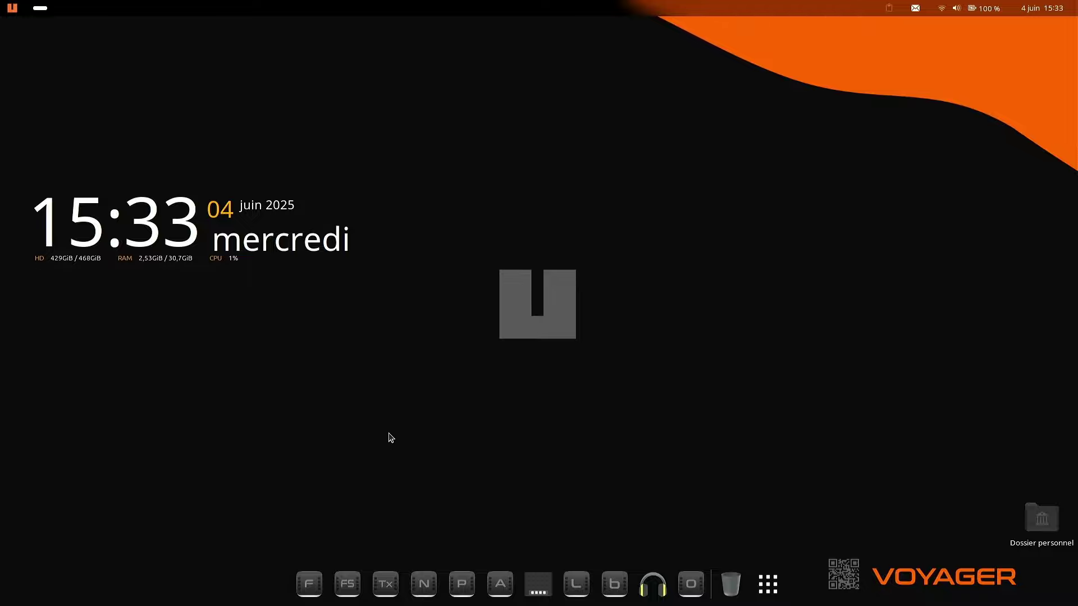
# Step: Launch Box Voyager Gnome from Outils Système, apply Day Mode from its Night Mode options, and close the Box windows
pyautogui.click(11, 10)
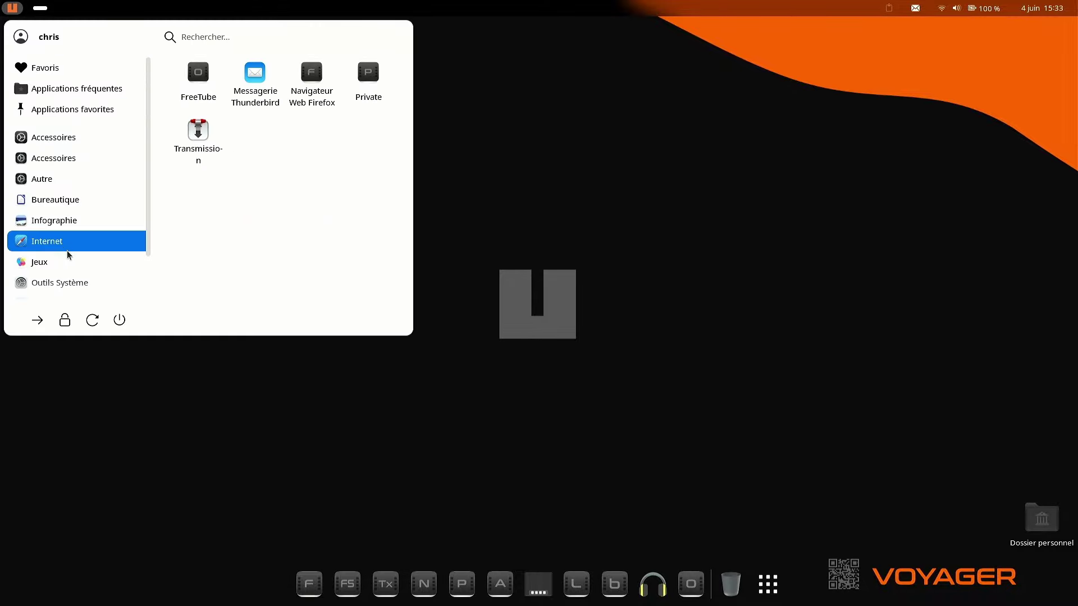
pyautogui.moveTo(78, 283)
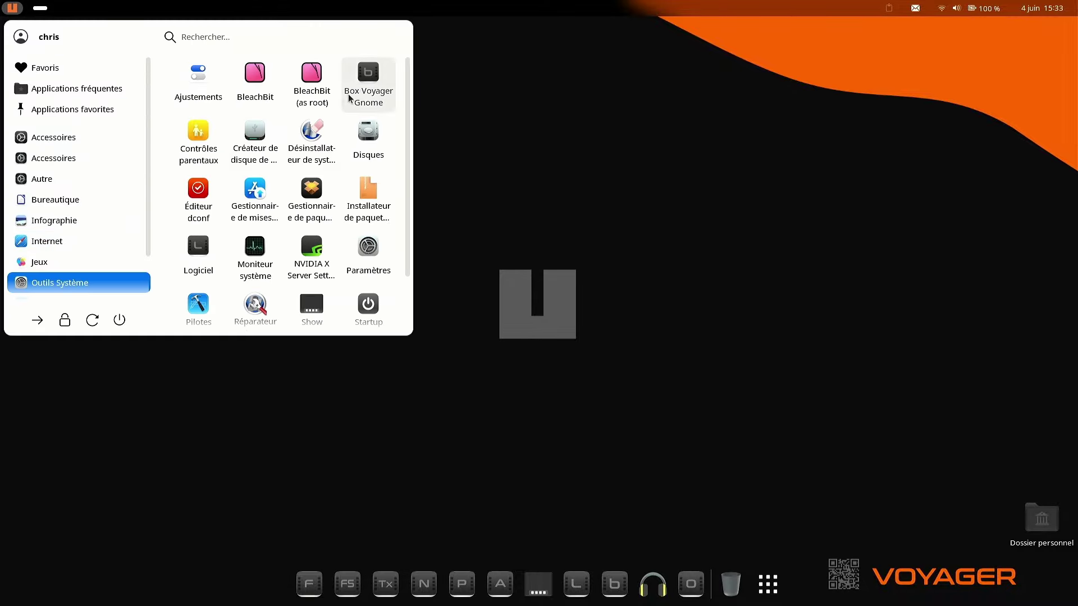
pyautogui.click(361, 84)
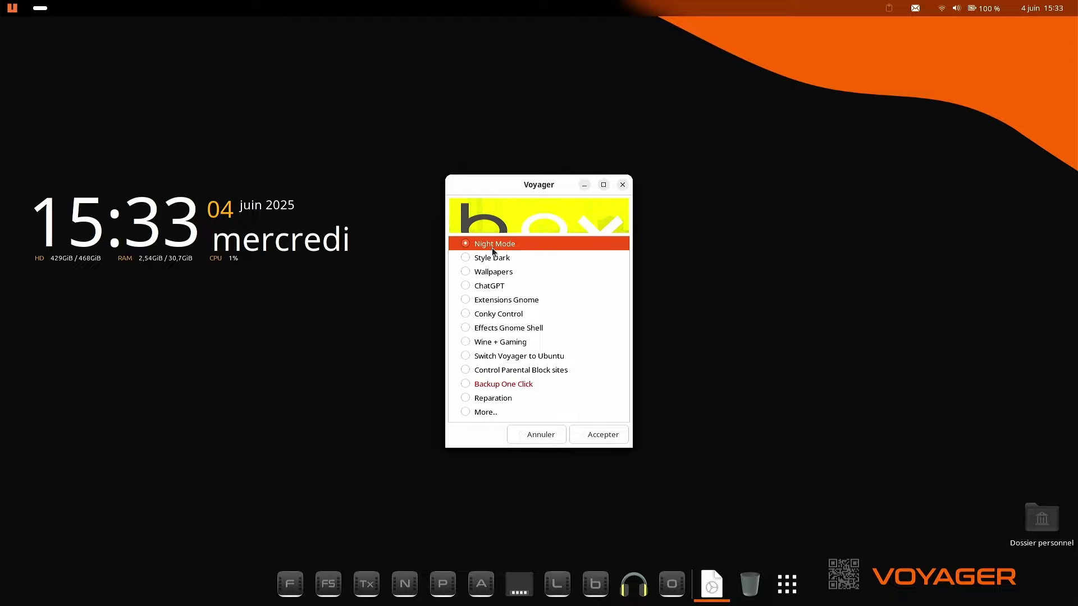
pyautogui.click(592, 436)
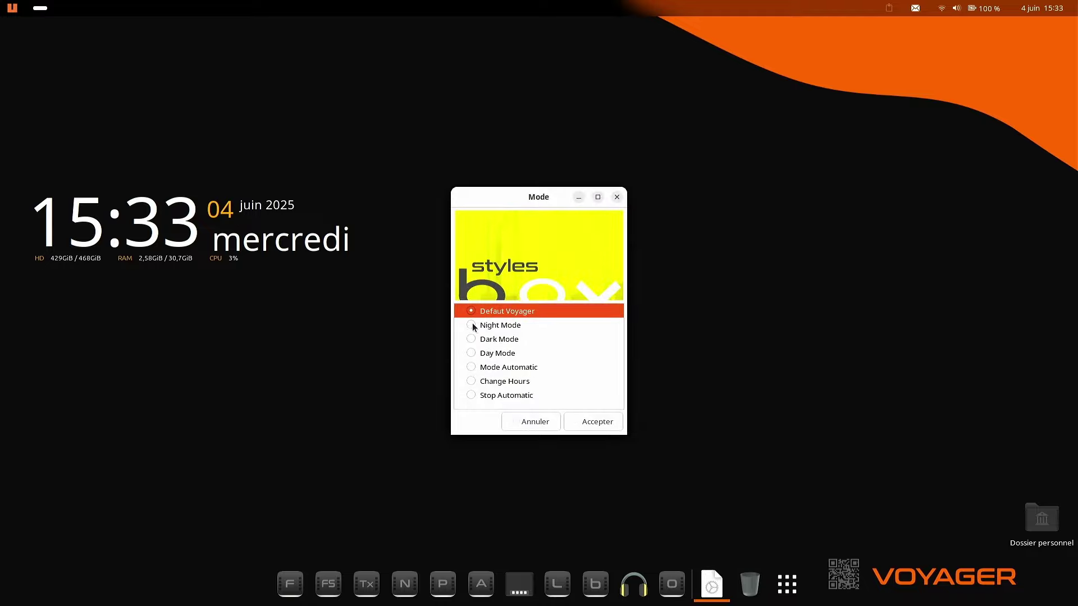
pyautogui.click(471, 353)
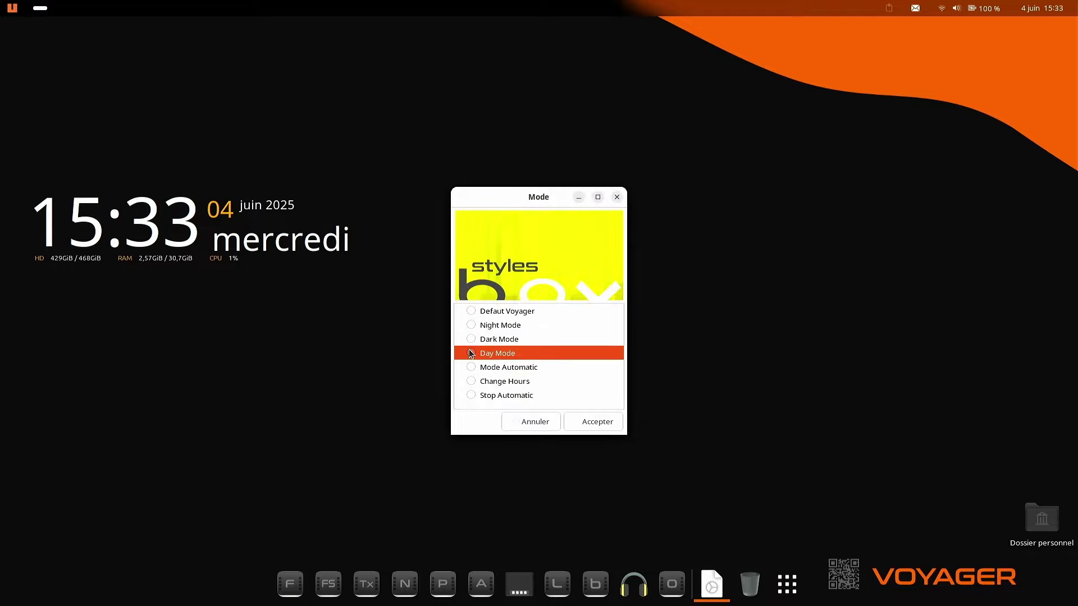
pyautogui.click(608, 423)
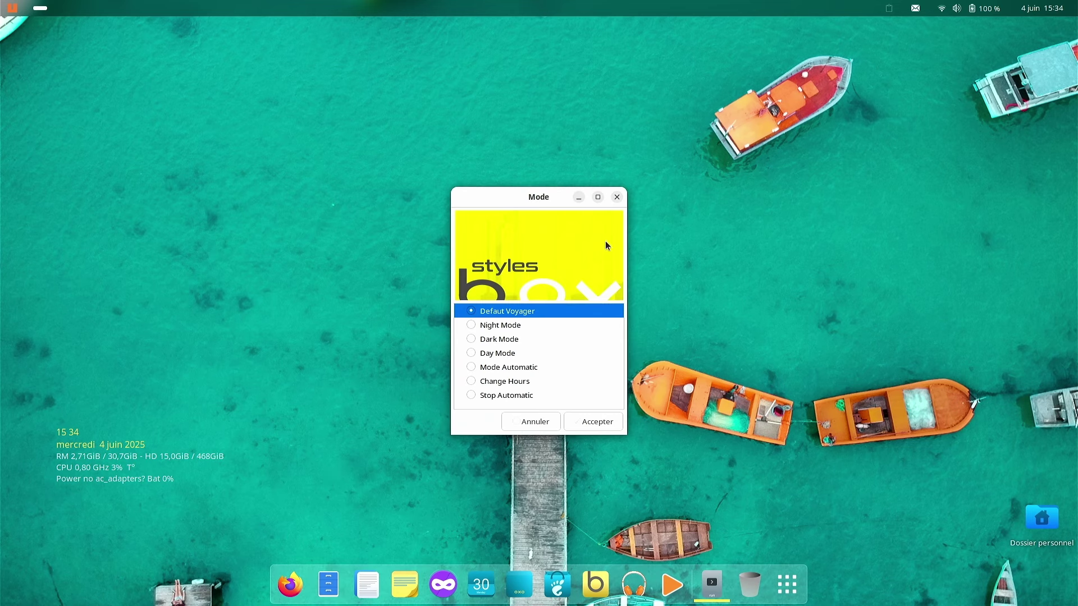
pyautogui.click(617, 197)
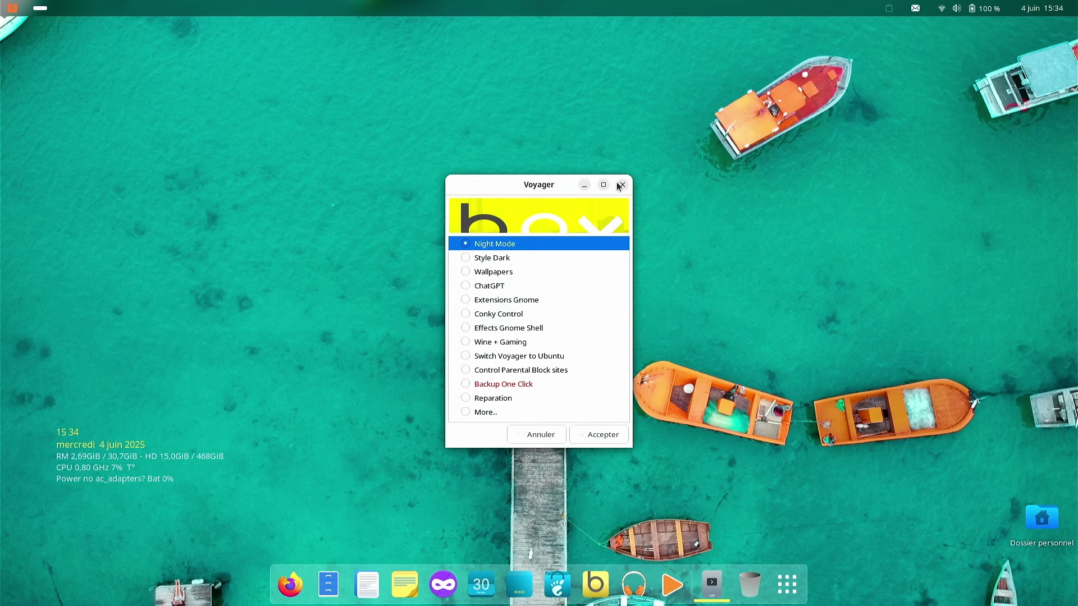
pyautogui.click(621, 185)
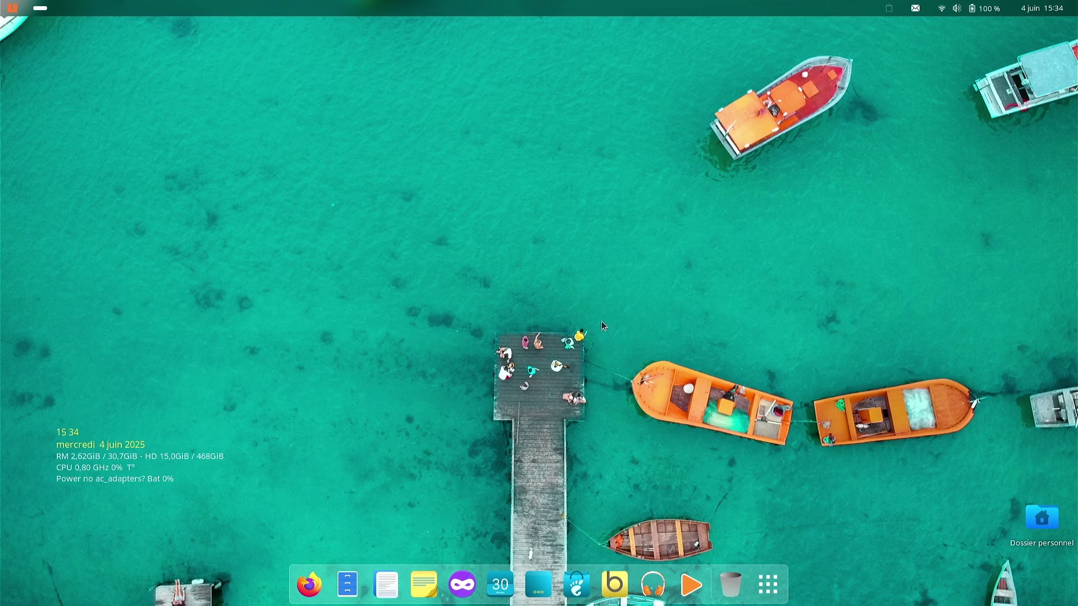
# Step: Launch the software store and look through the Explorer page's categories and editor's choices
pyautogui.click(576, 584)
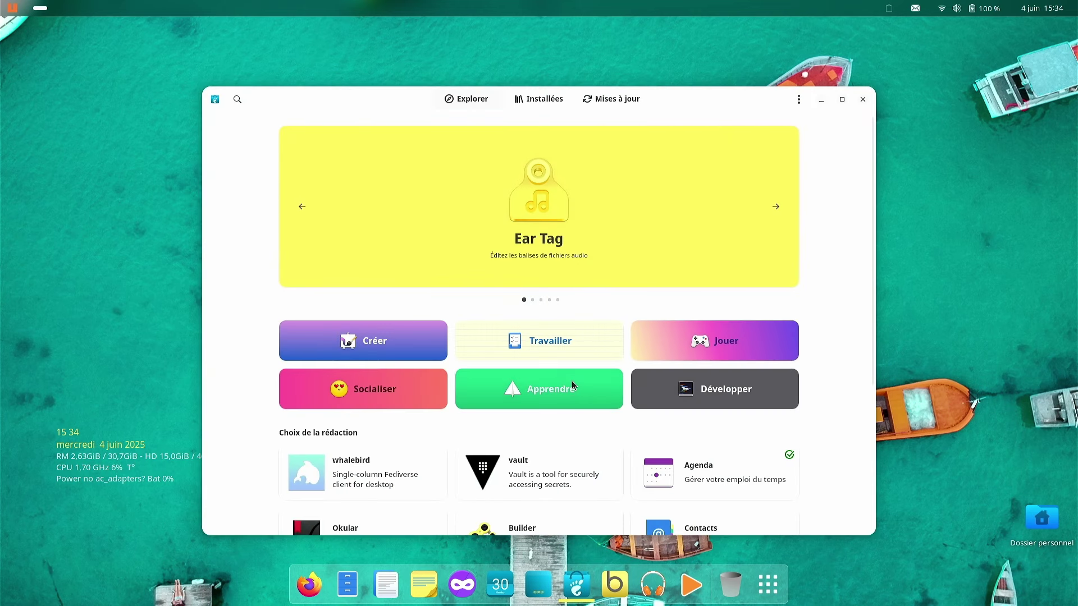
pyautogui.scroll(-3, 573, 386)
pyautogui.scroll(-2, 573, 385)
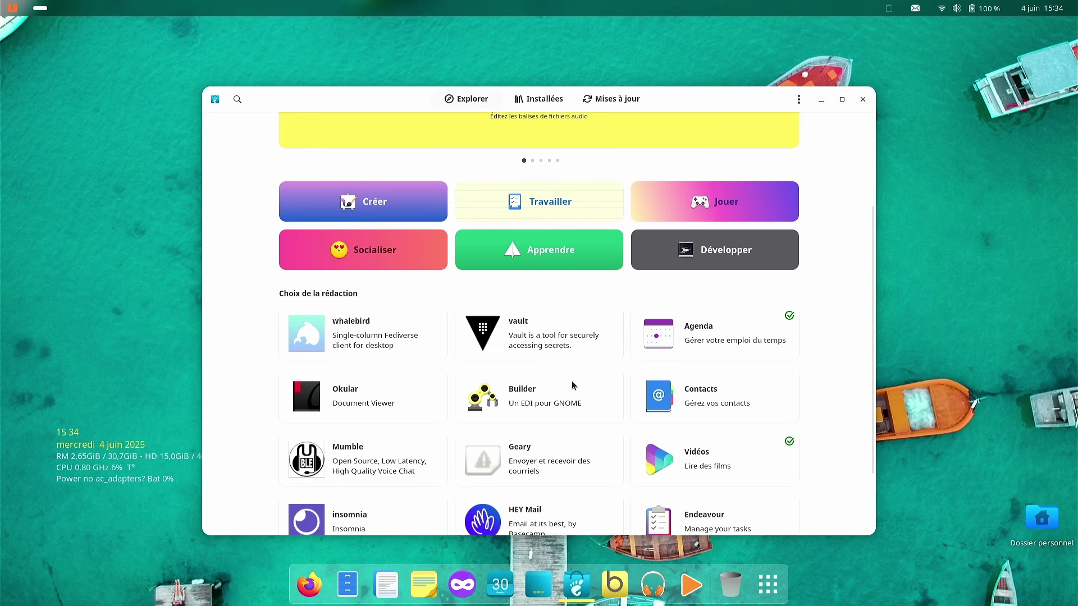
pyautogui.scroll(-1, 573, 386)
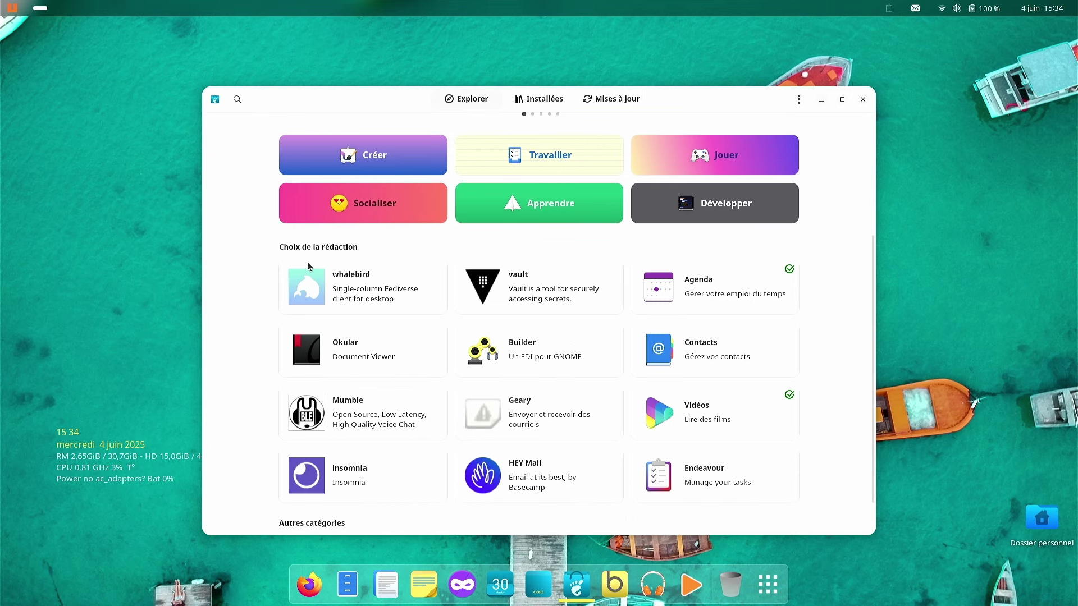
pyautogui.scroll(-2, 511, 386)
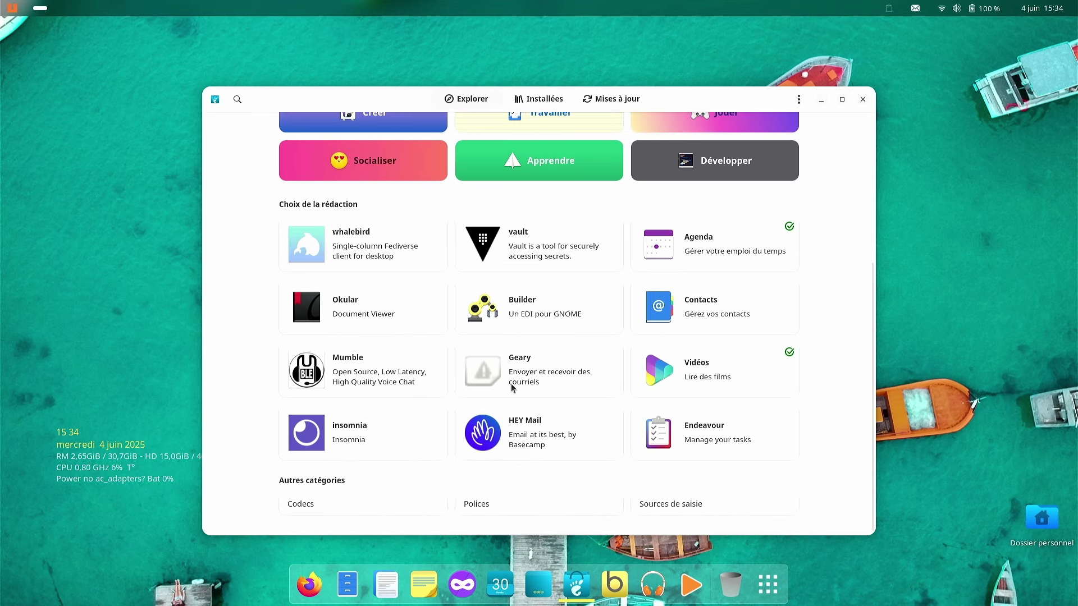
pyautogui.scroll(5, 512, 386)
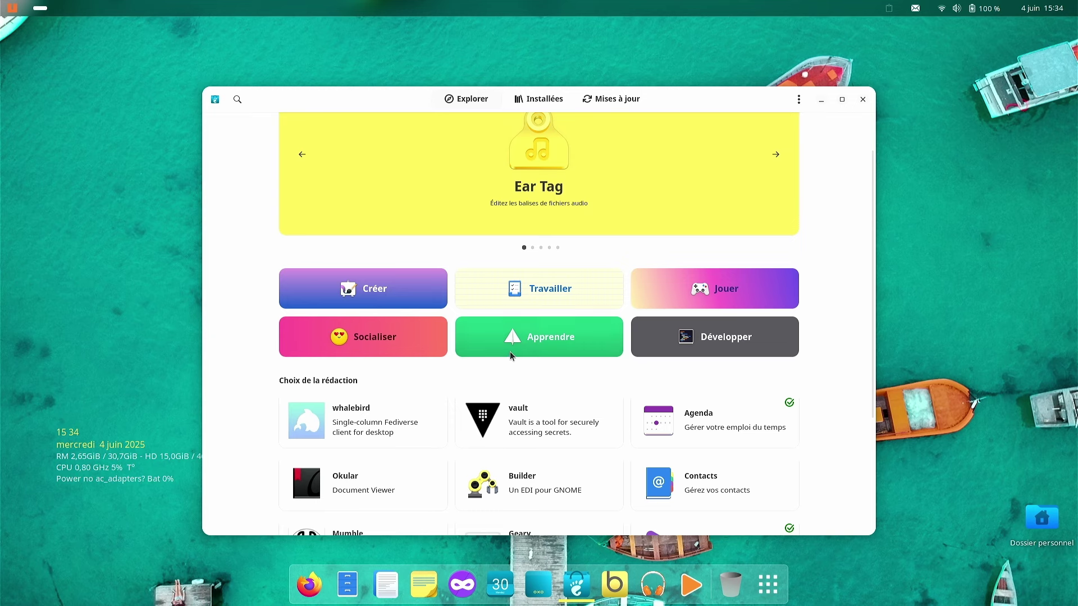
# Step: Browse the applications in the store's Créer category and close the store
pyautogui.click(358, 287)
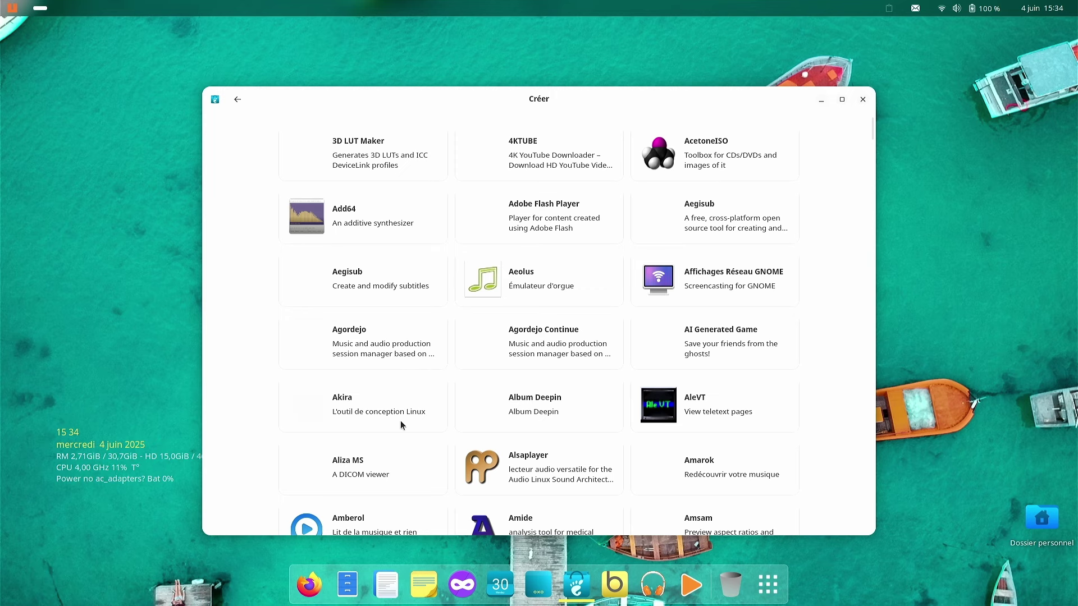
pyautogui.scroll(-1, 401, 425)
pyautogui.scroll(-4, 402, 425)
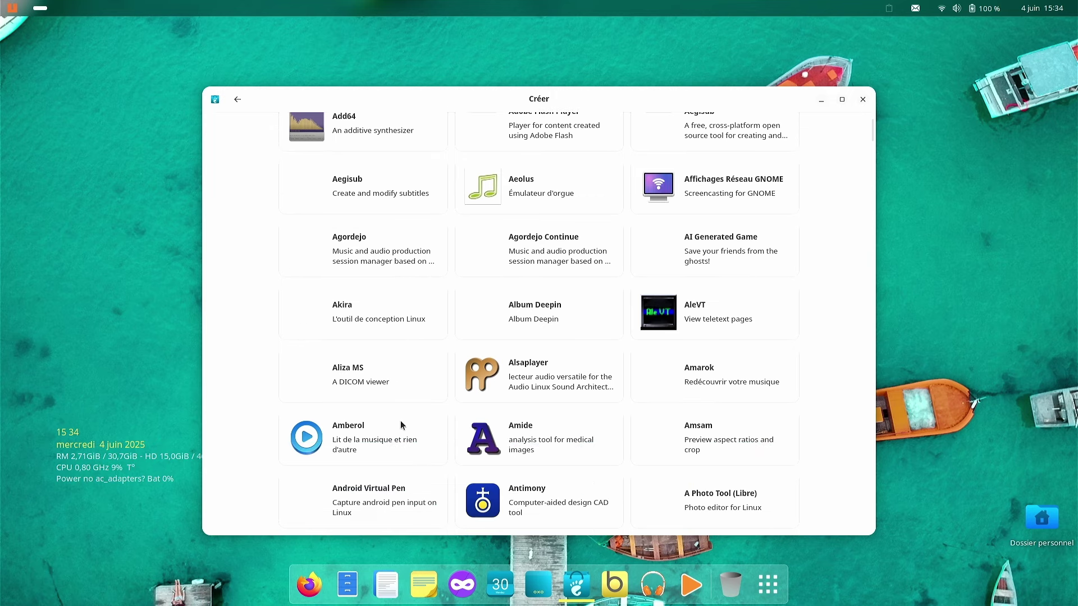
pyautogui.scroll(-3, 402, 425)
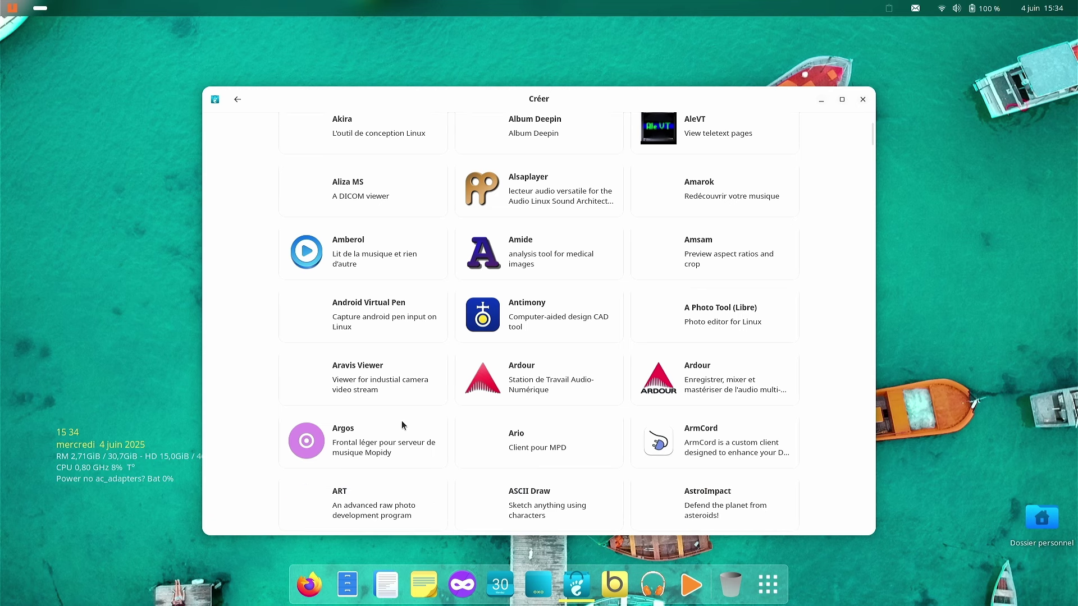
pyautogui.scroll(6, 402, 425)
pyautogui.scroll(2, 402, 420)
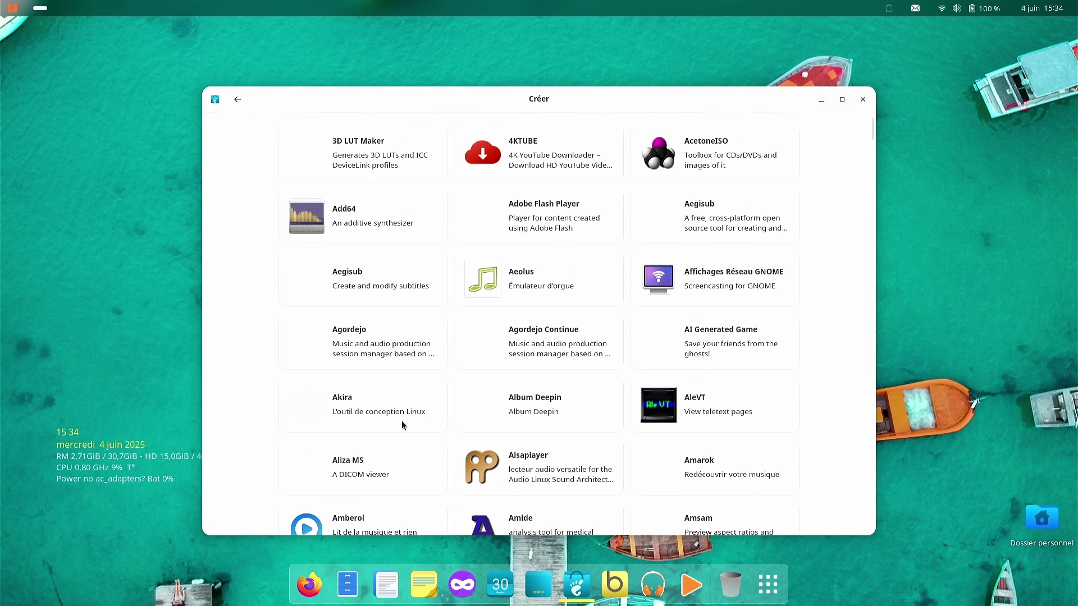
pyautogui.click(863, 100)
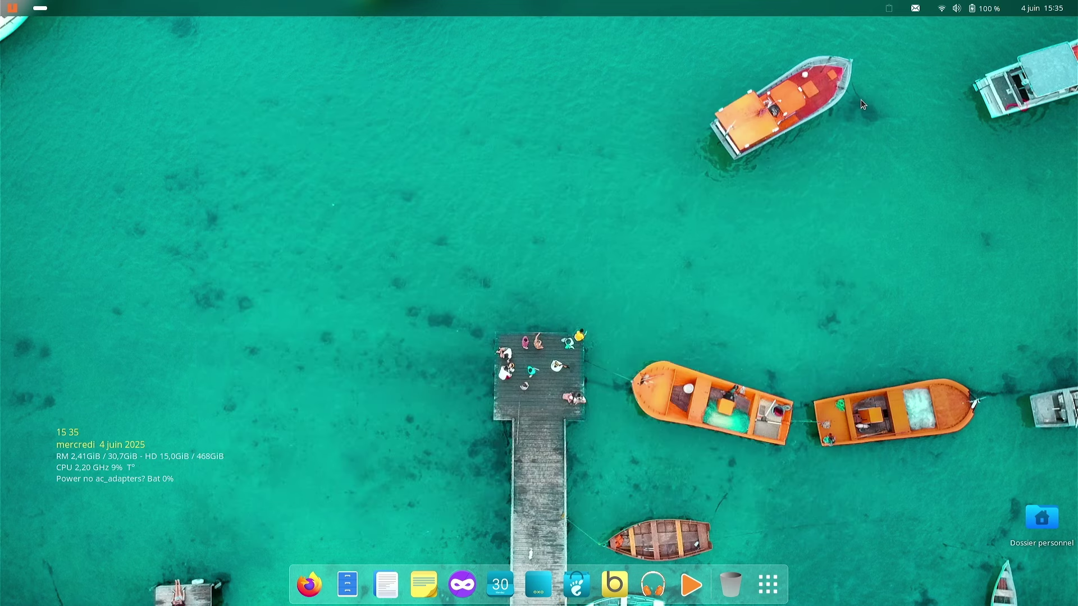
# Step: Check CPU, memory, network and disk activity in the system monitor and close it
pyautogui.click(11, 8)
pyautogui.click(258, 193)
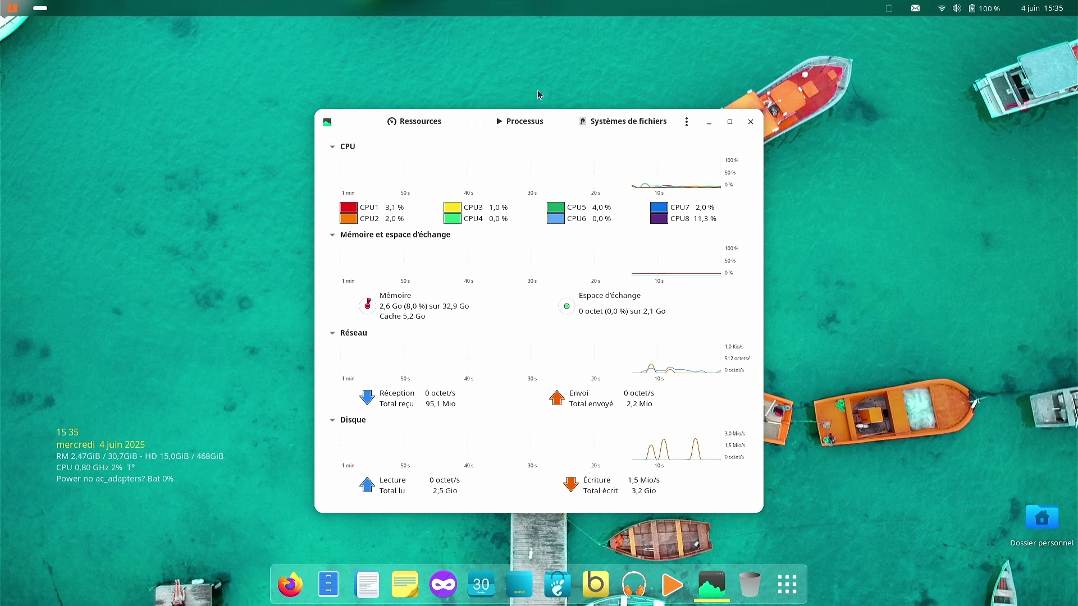
pyautogui.click(751, 123)
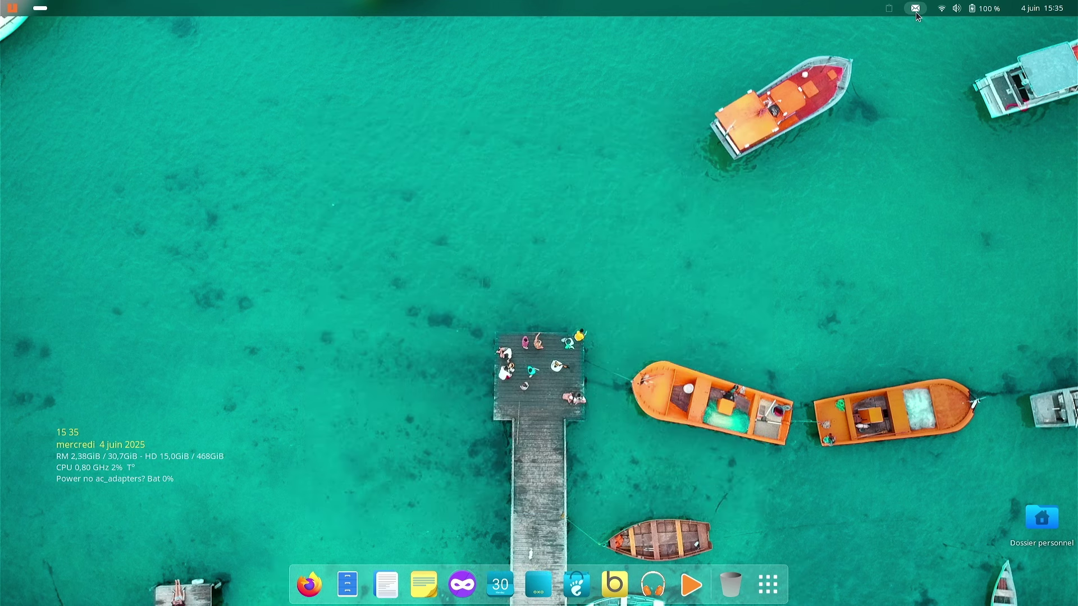
# Step: View the Messagerie Thunderbird options offered by the mail indicator and dismiss them
pyautogui.click(916, 10)
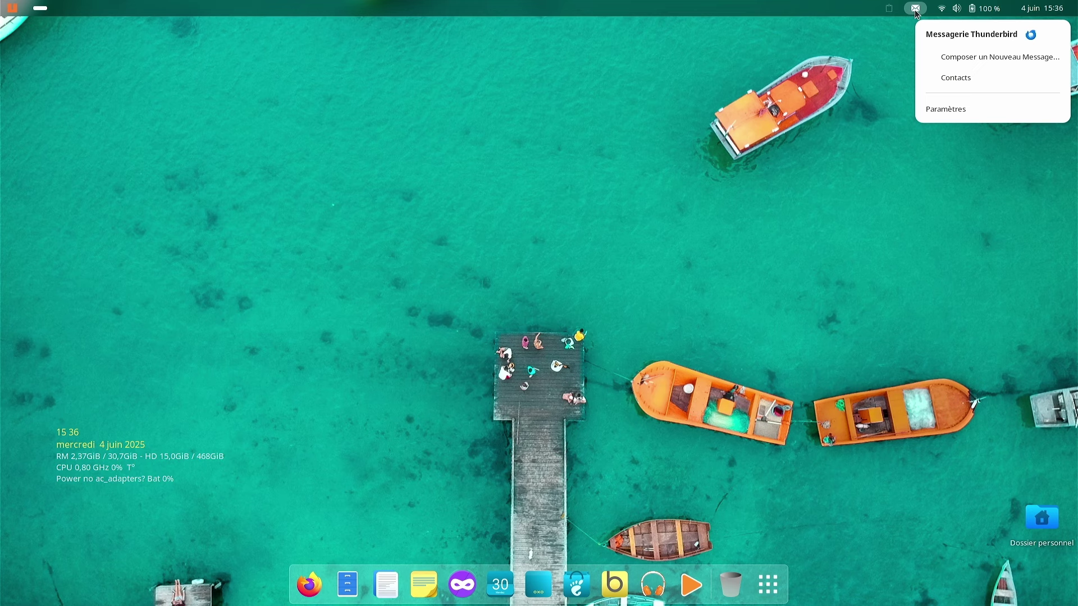
pyautogui.click(916, 9)
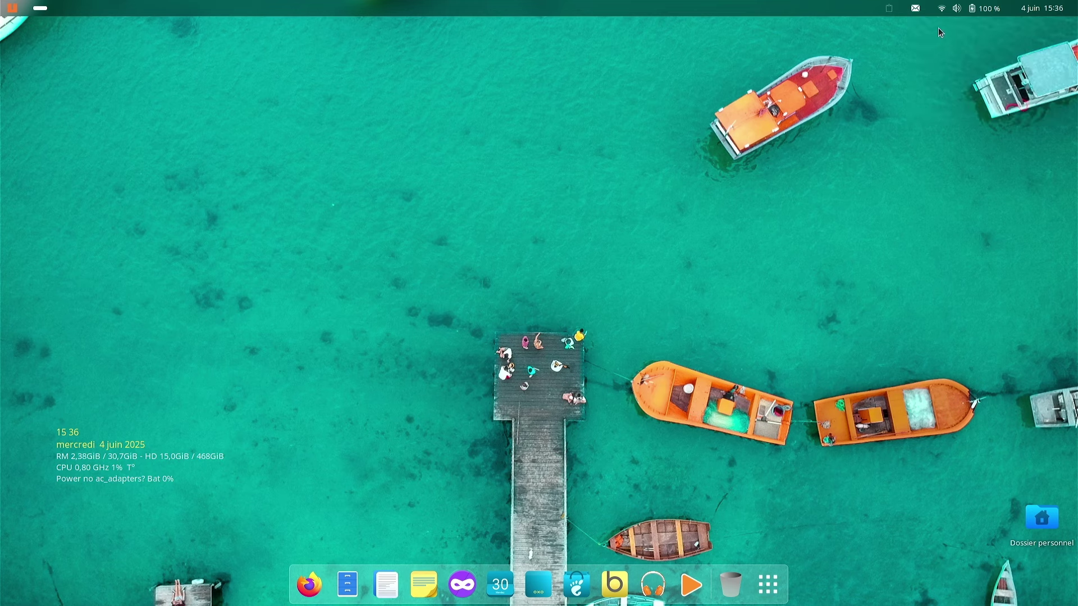
# Step: Try Style sombre in the quick settings and turn it back off
pyautogui.click(959, 10)
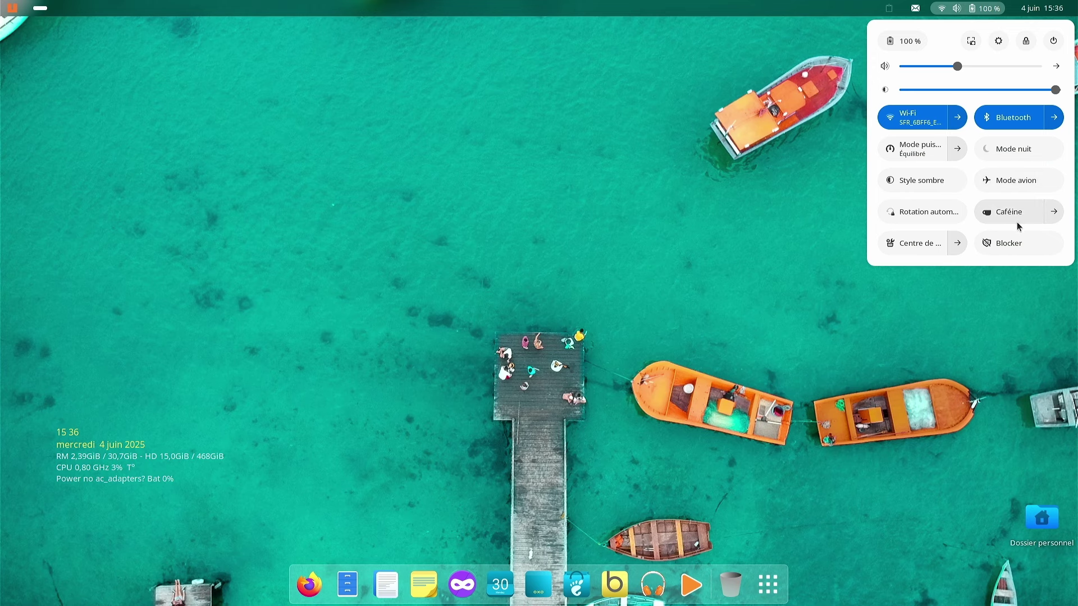
pyautogui.click(917, 188)
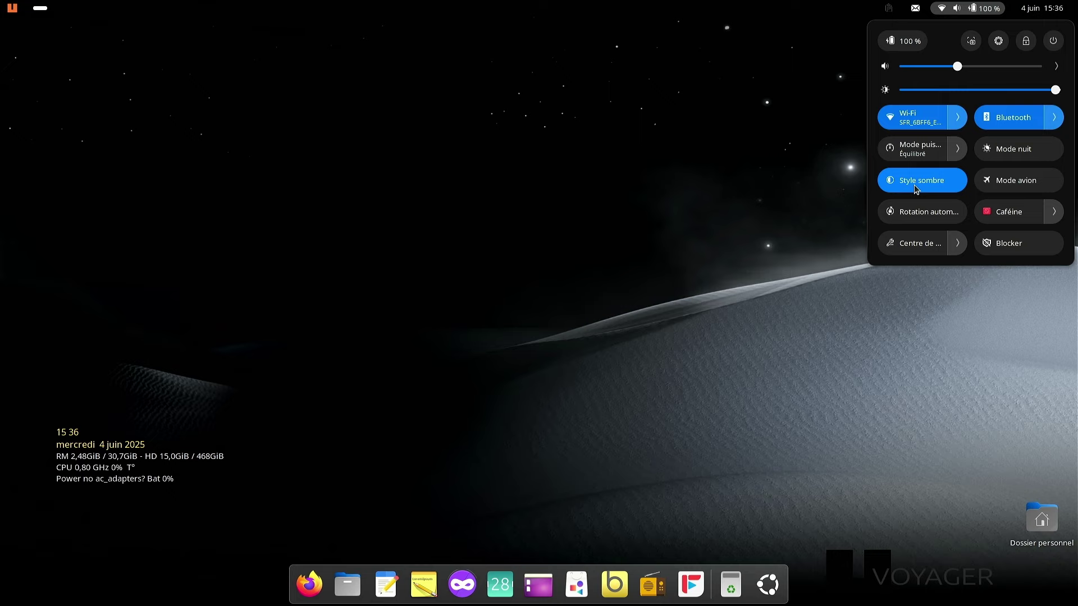
pyautogui.click(918, 188)
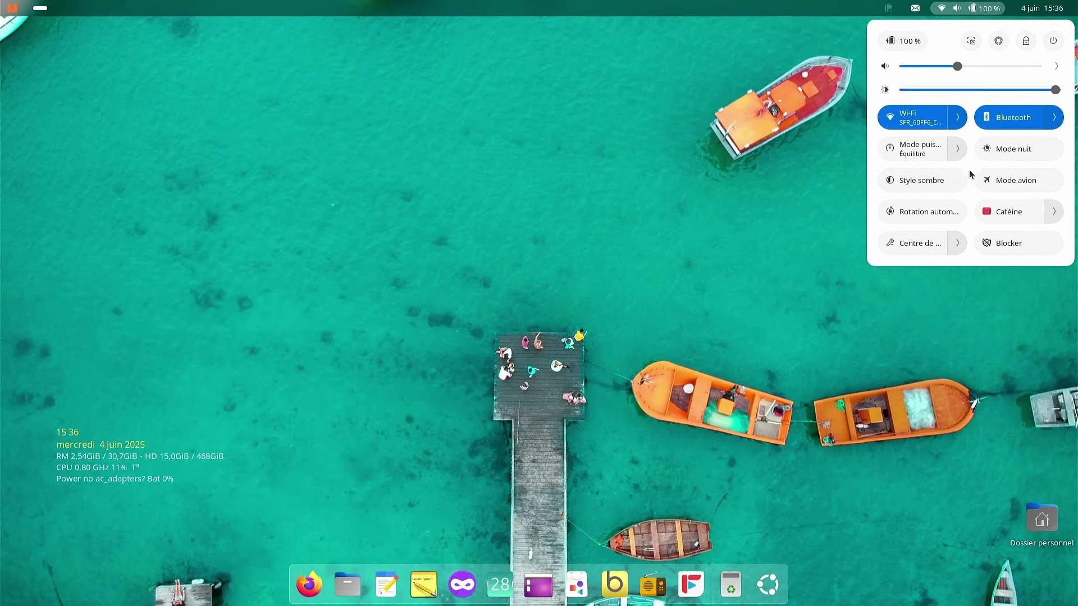
# Step: Look at the capture tool's screen recording and screenshot modes, and close it without capturing anything
pyautogui.click(973, 42)
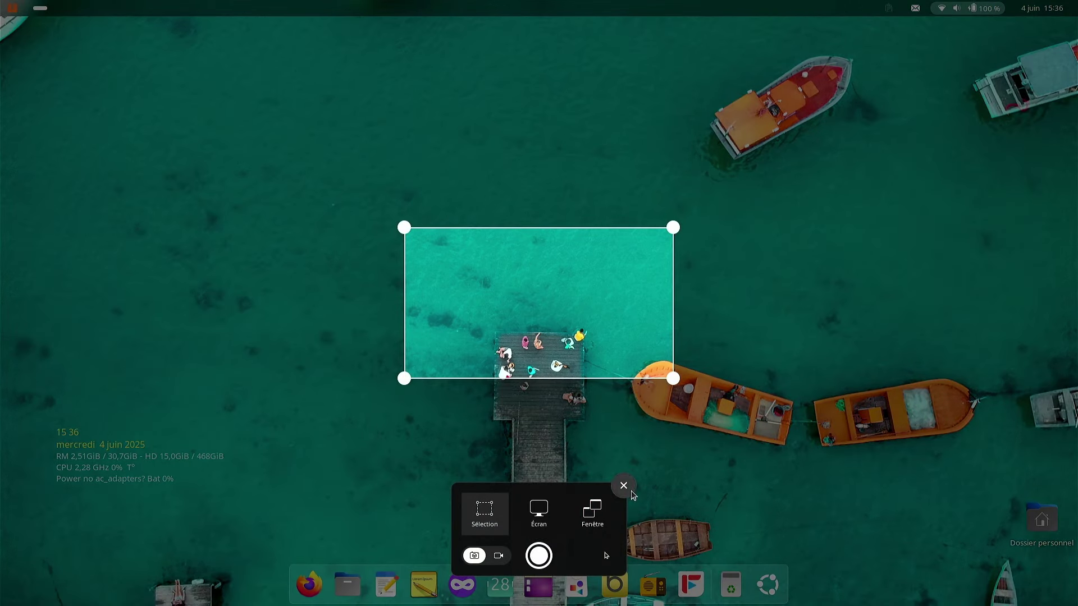
pyautogui.click(500, 556)
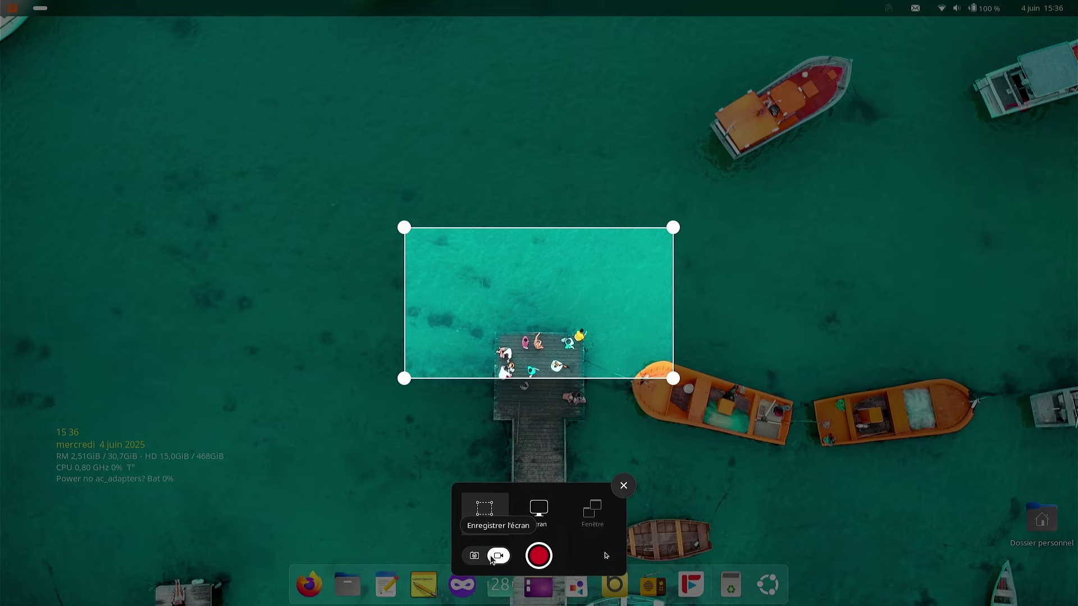
pyautogui.click(474, 556)
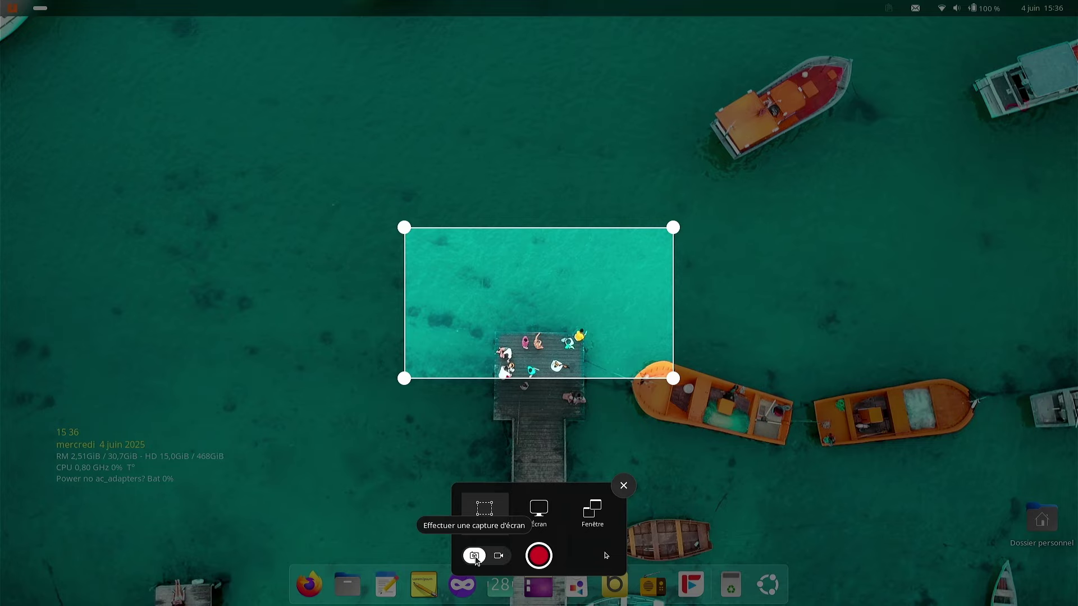
pyautogui.click(624, 485)
# Step: View the Notes program, close its window, and delete the blank untitled note
pyautogui.click(424, 585)
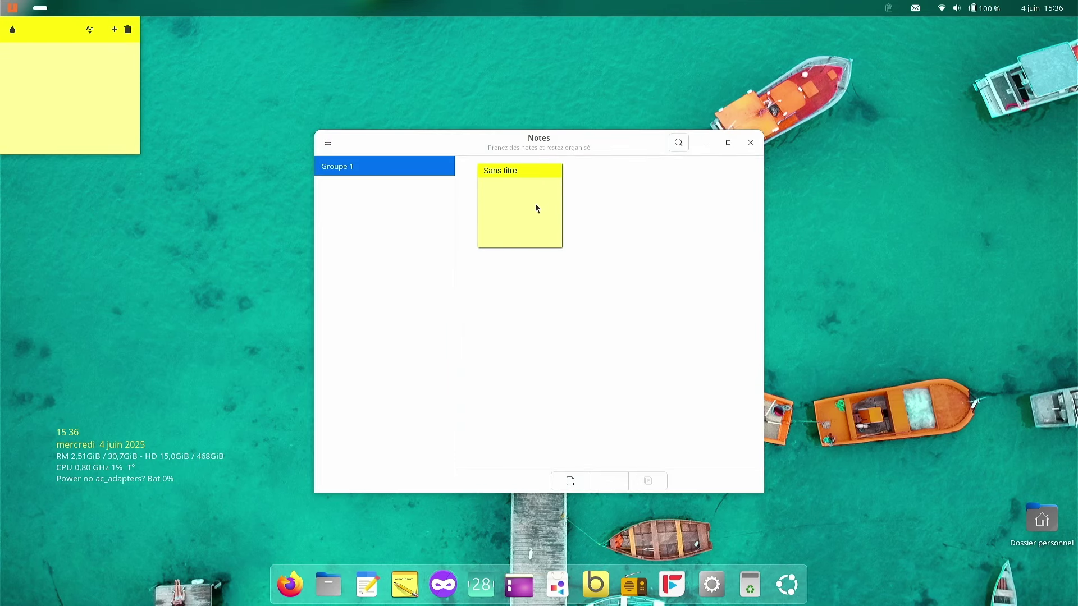
pyautogui.click(750, 144)
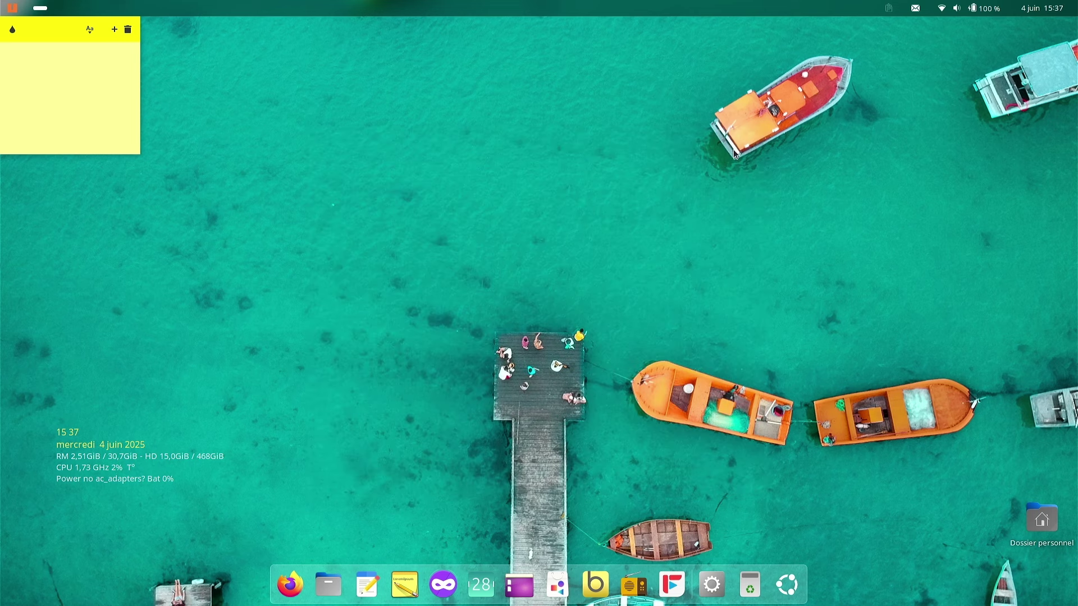
pyautogui.click(128, 30)
# Step: Launch Shortwave and browse its popular and new radio stations
pyautogui.click(634, 585)
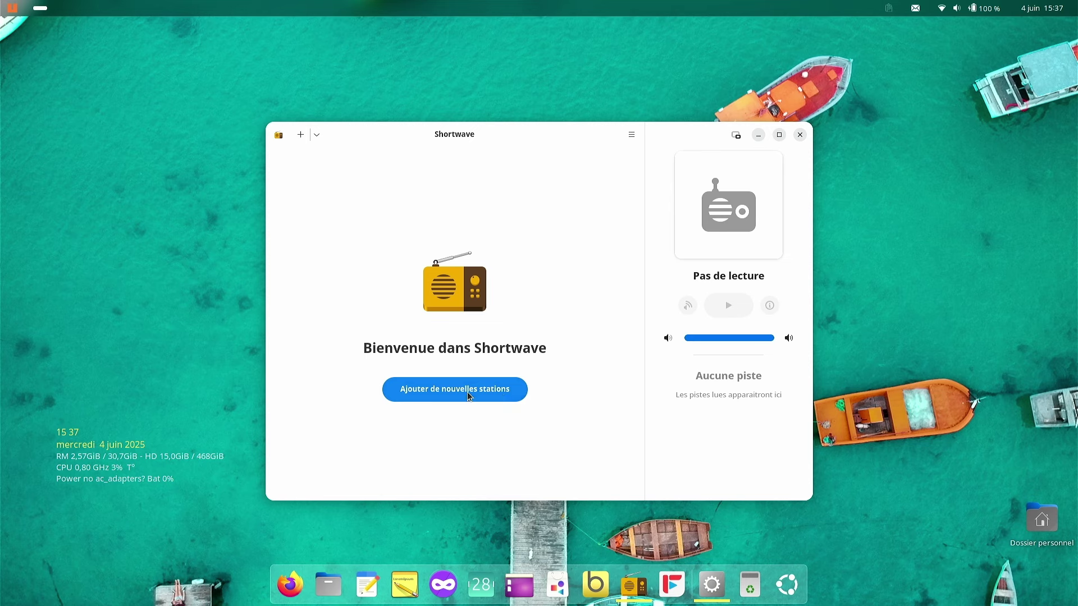
pyautogui.click(505, 389)
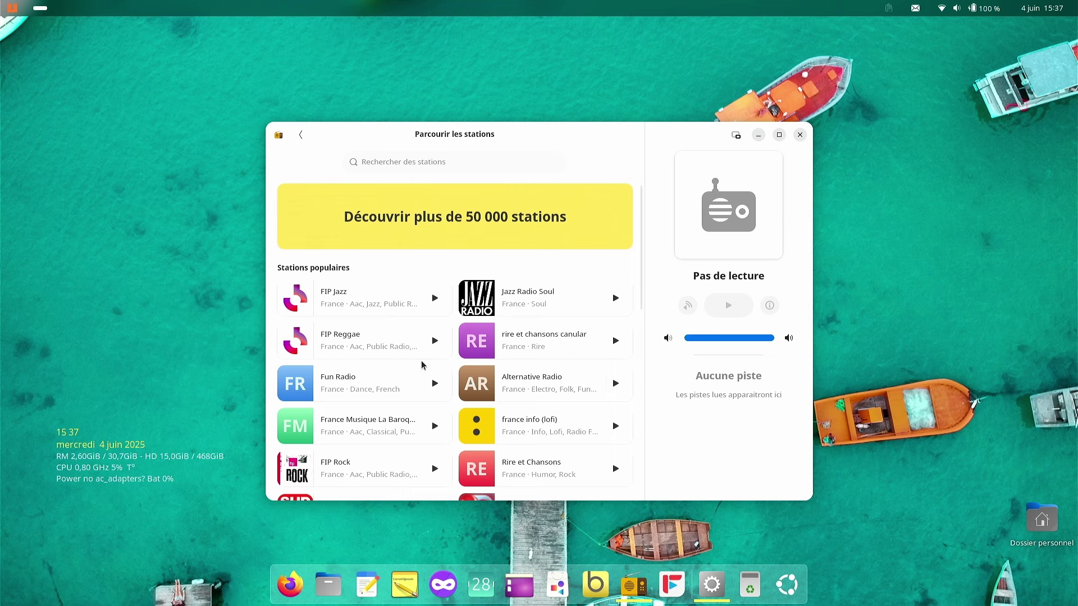
pyautogui.scroll(-3, 422, 366)
pyautogui.scroll(-6, 422, 366)
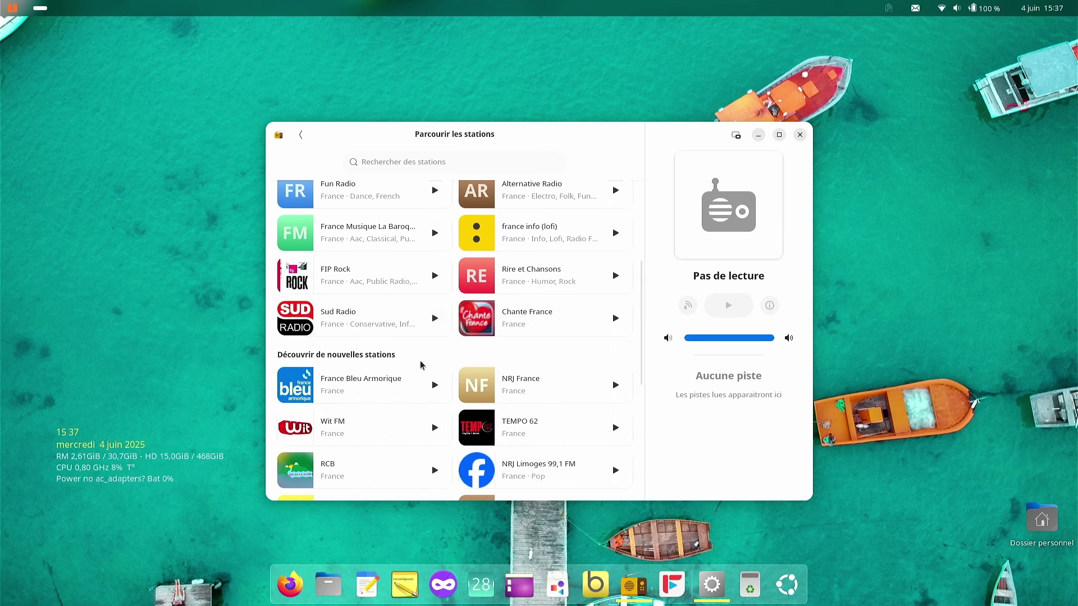
# Step: Look through the French radio stations listed under Stations populaires and Découvrir de nouvelles stations
pyautogui.scroll(-6, 422, 365)
pyautogui.scroll(-5, 423, 366)
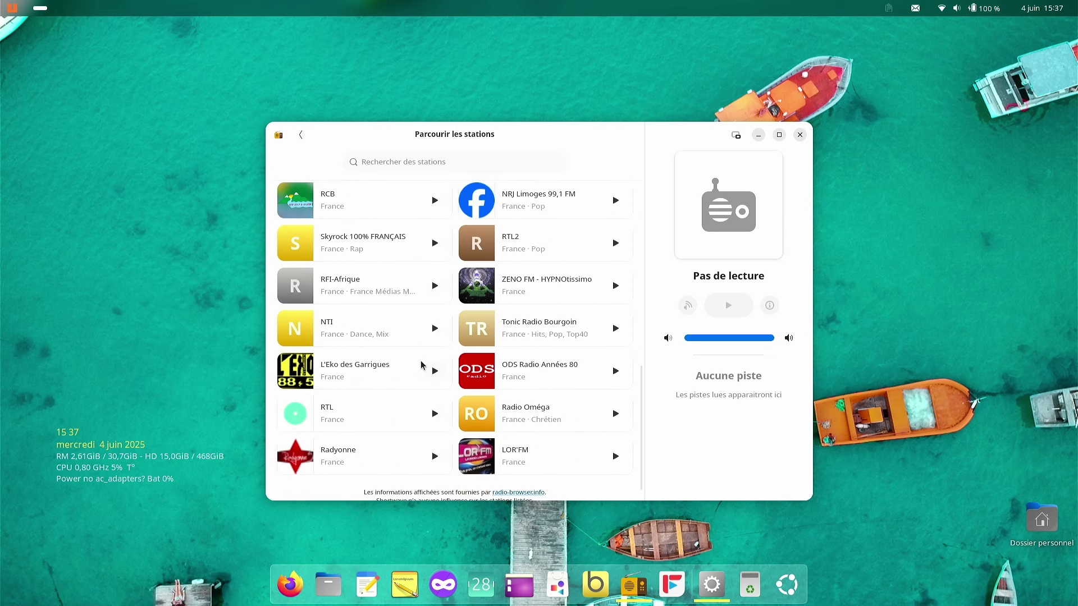
pyautogui.scroll(15, 422, 365)
pyautogui.scroll(2, 422, 366)
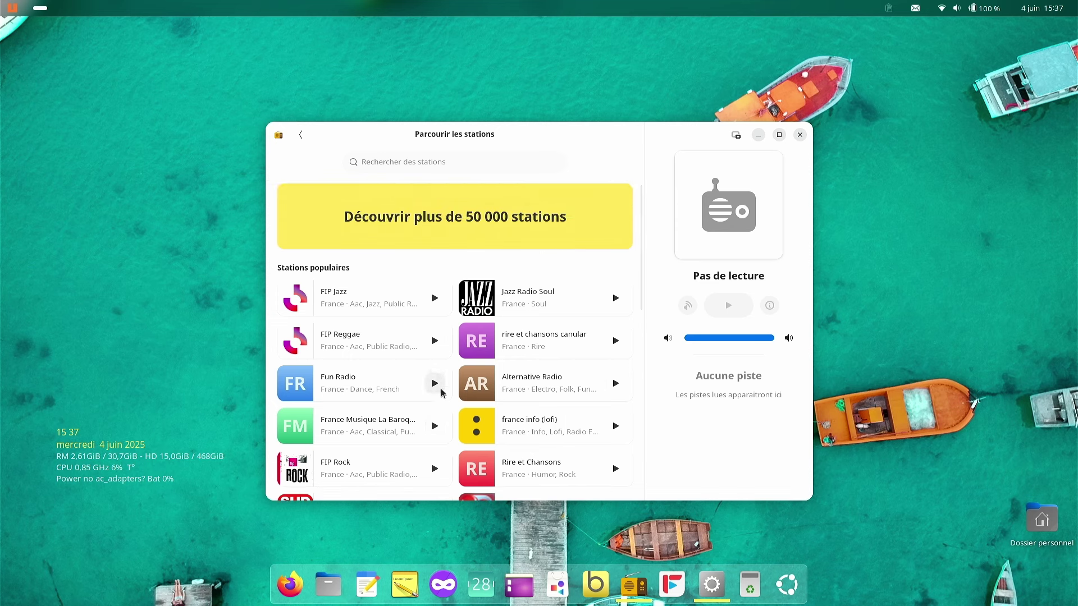
pyautogui.scroll(-13, 433, 387)
pyautogui.scroll(-4, 441, 393)
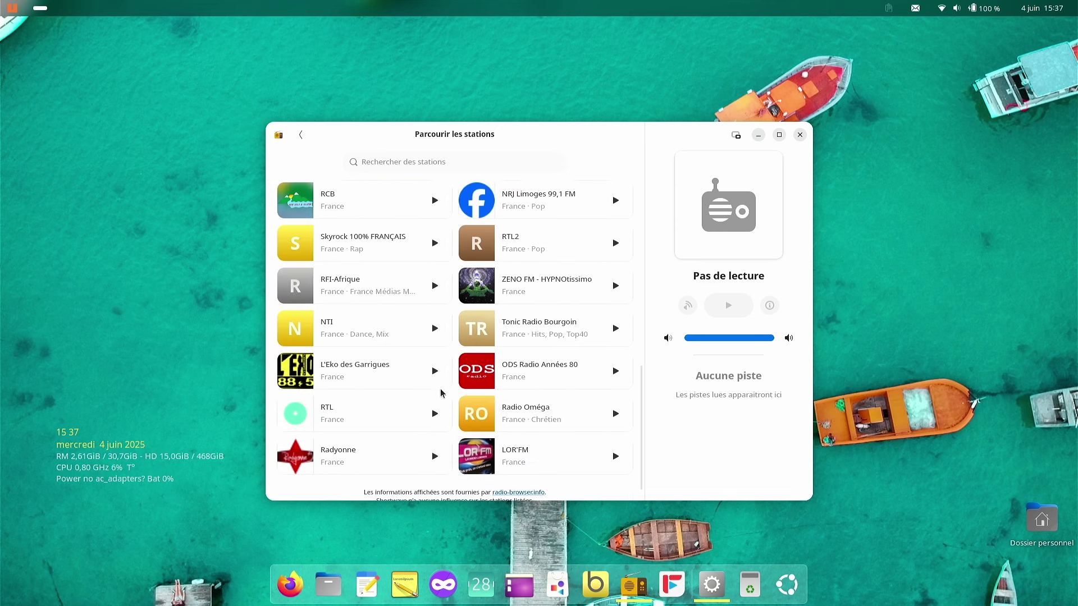
pyautogui.scroll(15, 441, 393)
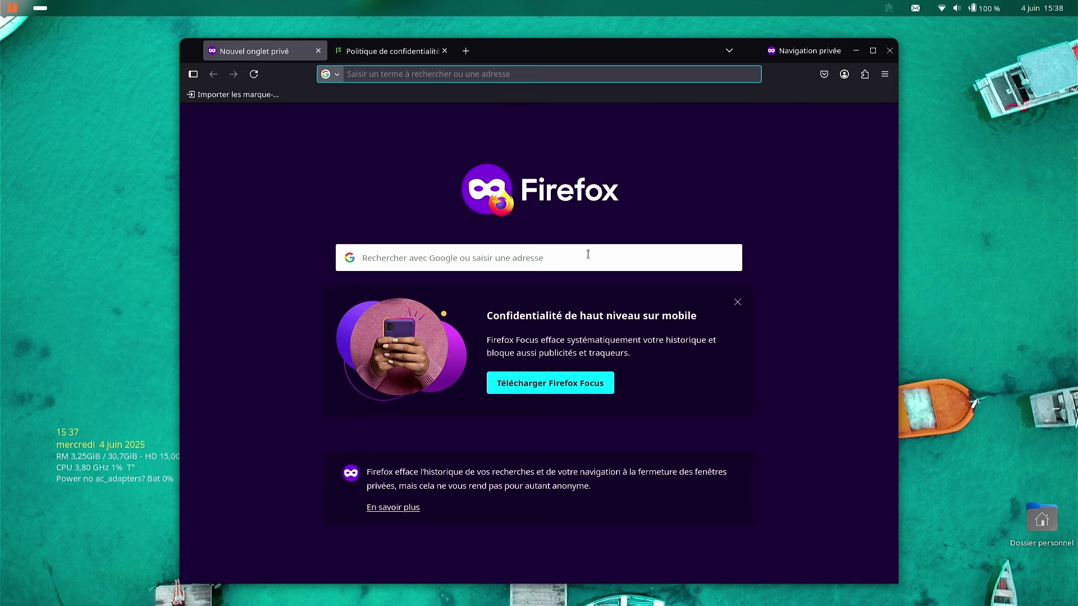
# Step: Close the Politique de confidentialité tab and the private browsing window
pyautogui.click(445, 51)
pyautogui.click(890, 50)
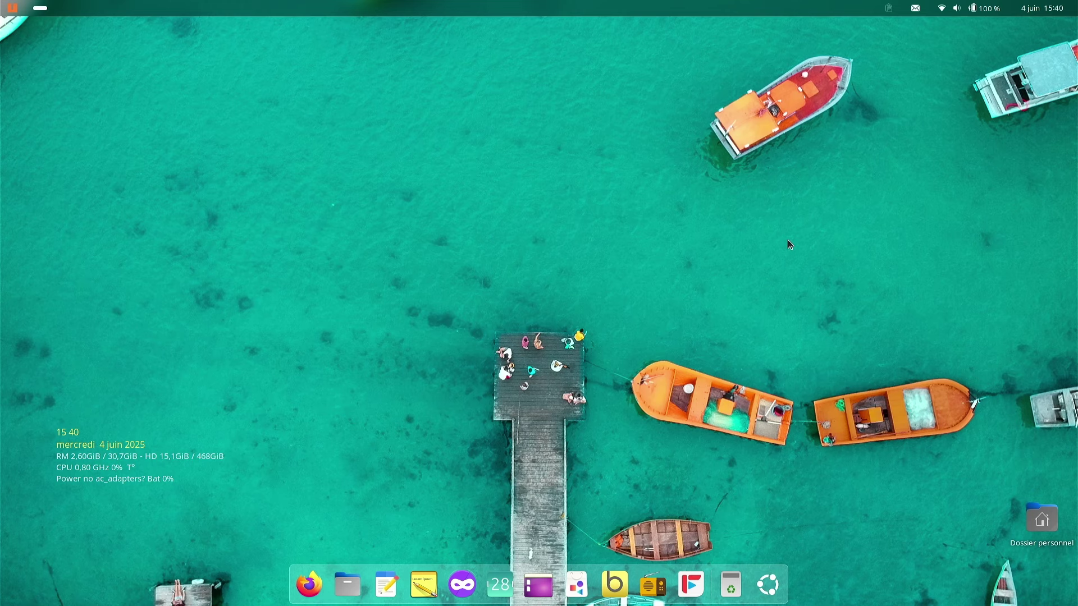
# Step: Launch Firefox in a regular window and skip its welcome screens without importing data or signing in
pyautogui.click(309, 585)
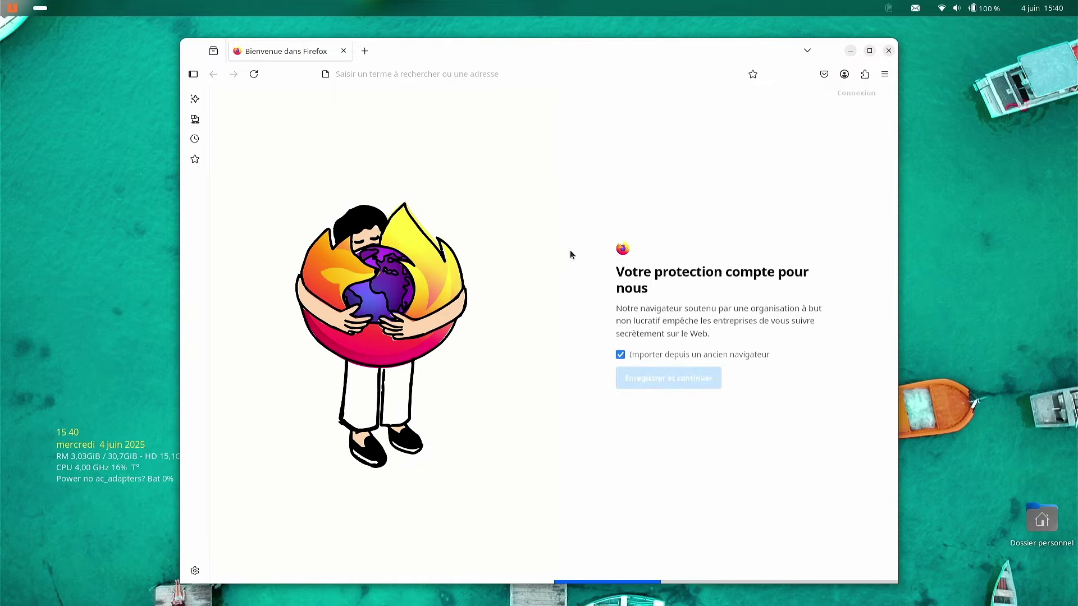
pyautogui.click(832, 559)
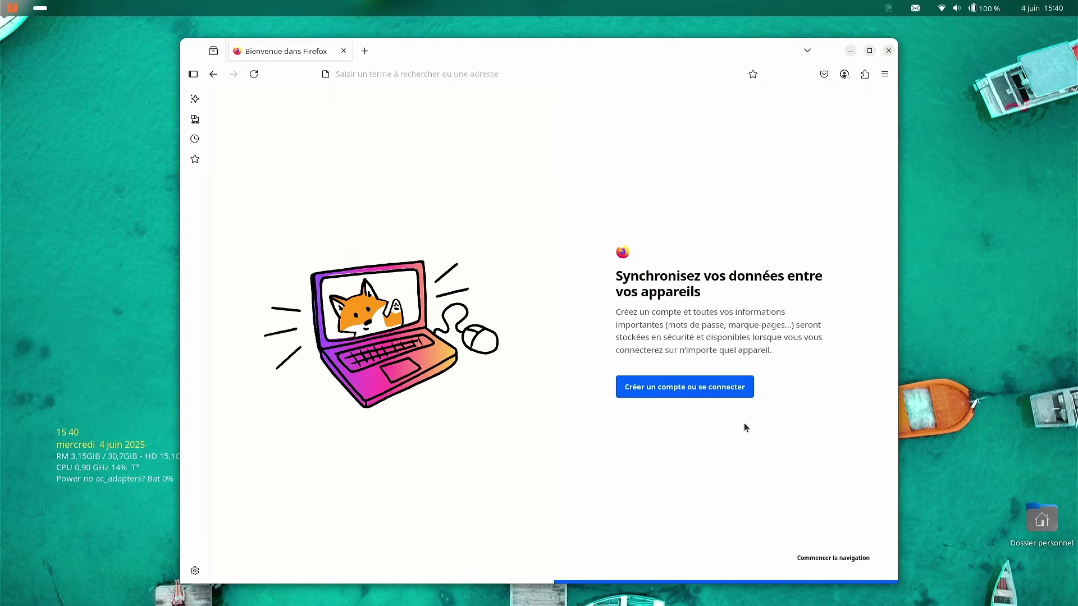
pyautogui.click(843, 559)
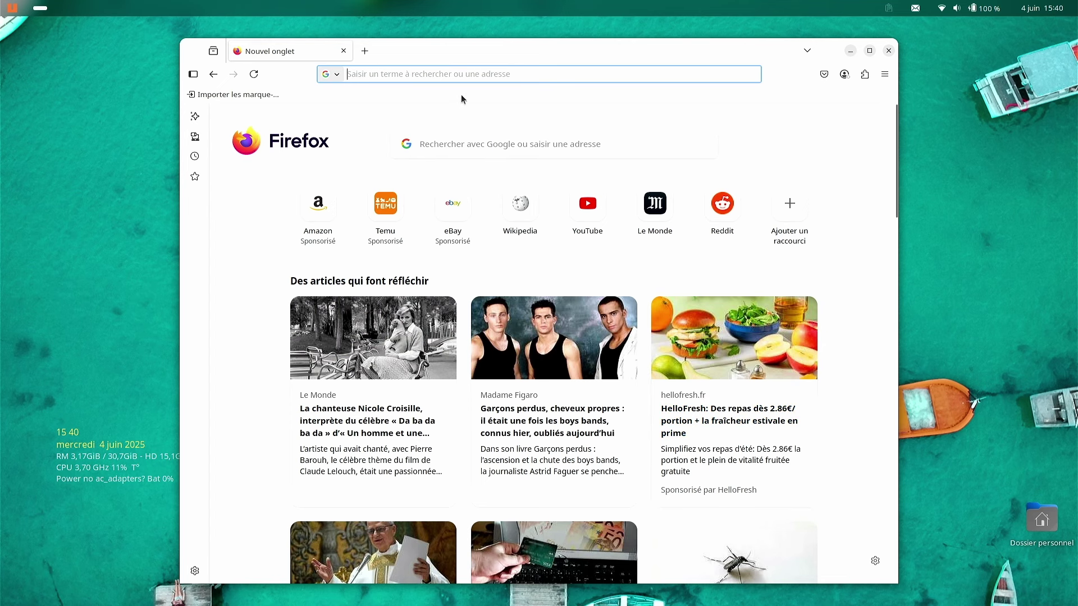
# Step: Search the web for "voyager linux", open the voyagerlive.org result and maximize the browser window
pyautogui.click(449, 75)
pyautogui.write('voya')
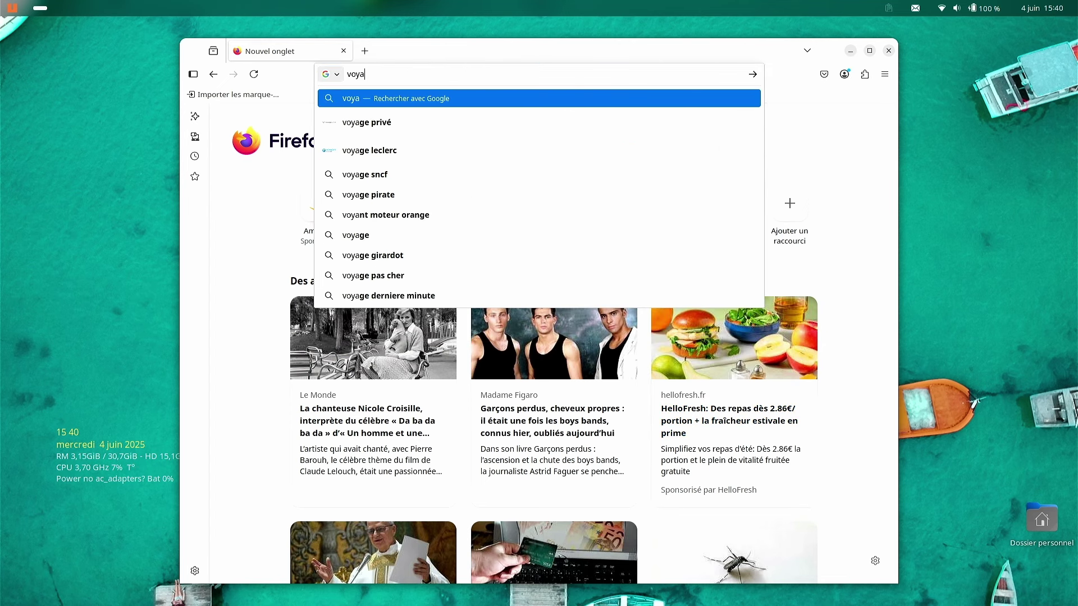
pyautogui.write('ger lin')
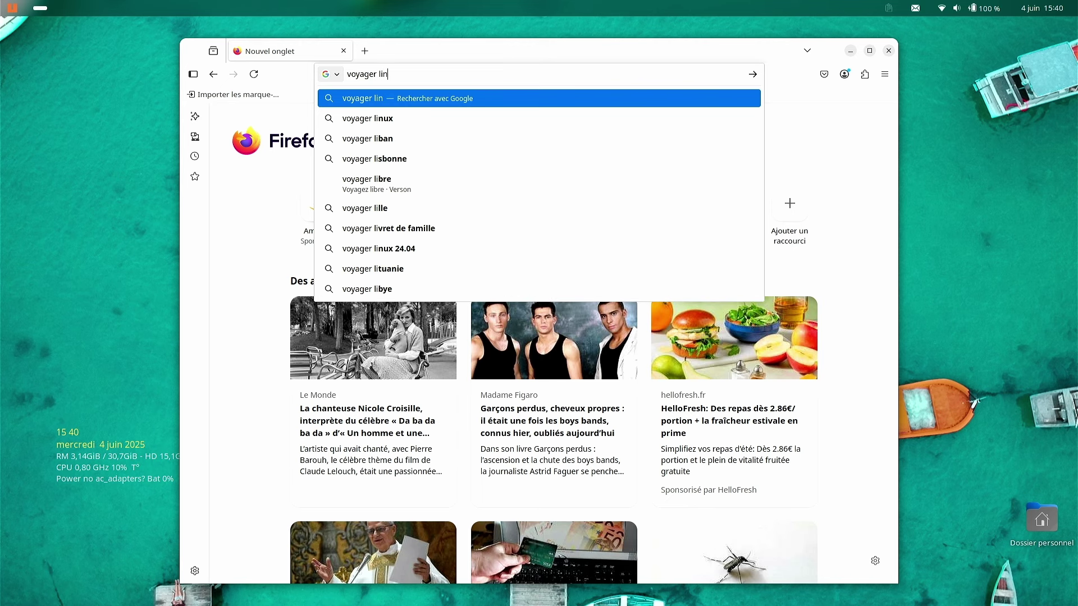
pyautogui.write('ux')
pyautogui.press('Return')
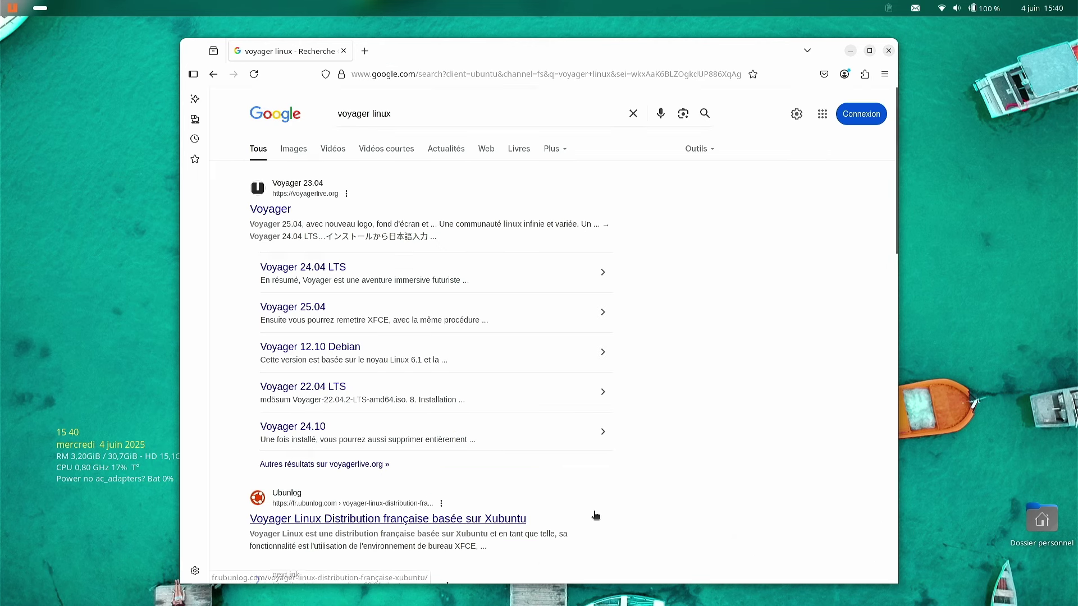
pyautogui.click(272, 211)
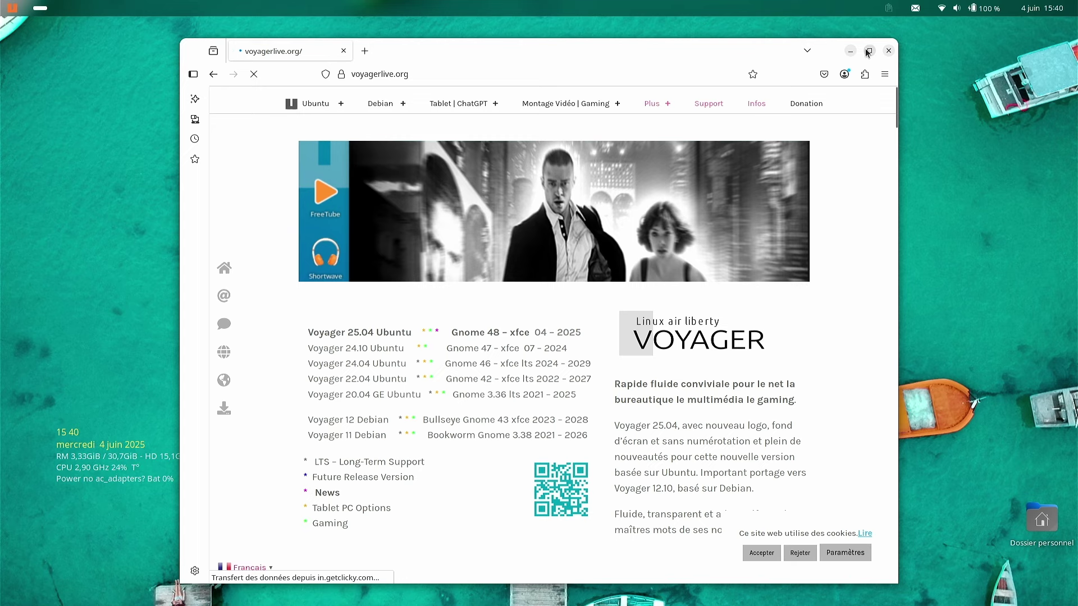
pyautogui.click(869, 51)
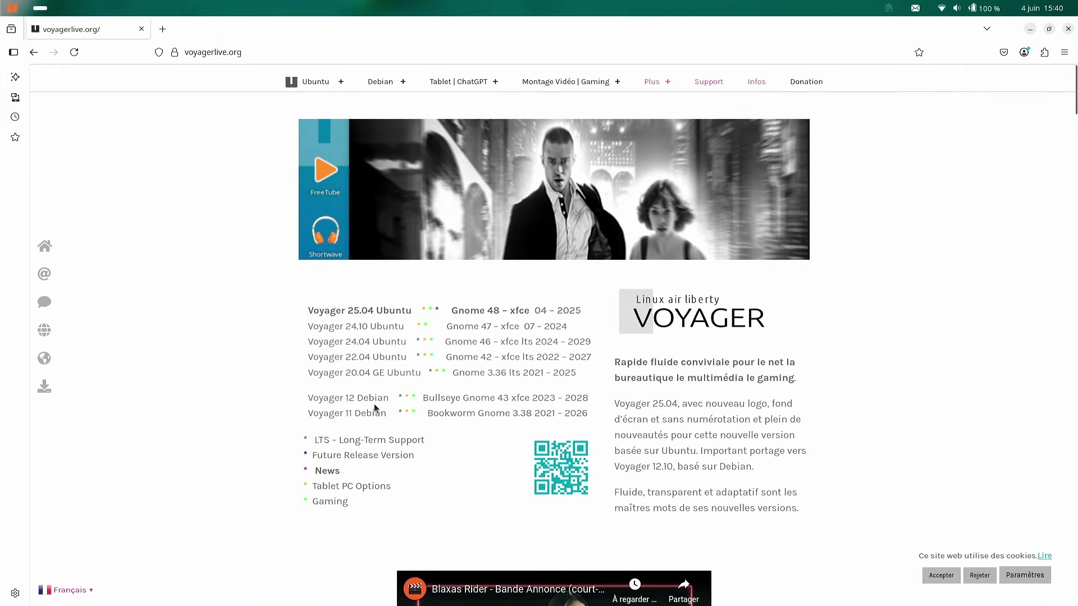
# Step: Examine the Voyager site's entries under Ubuntu, Debian, Montage Vidéo | Gaming and Plus
pyautogui.scroll(-2, 432, 472)
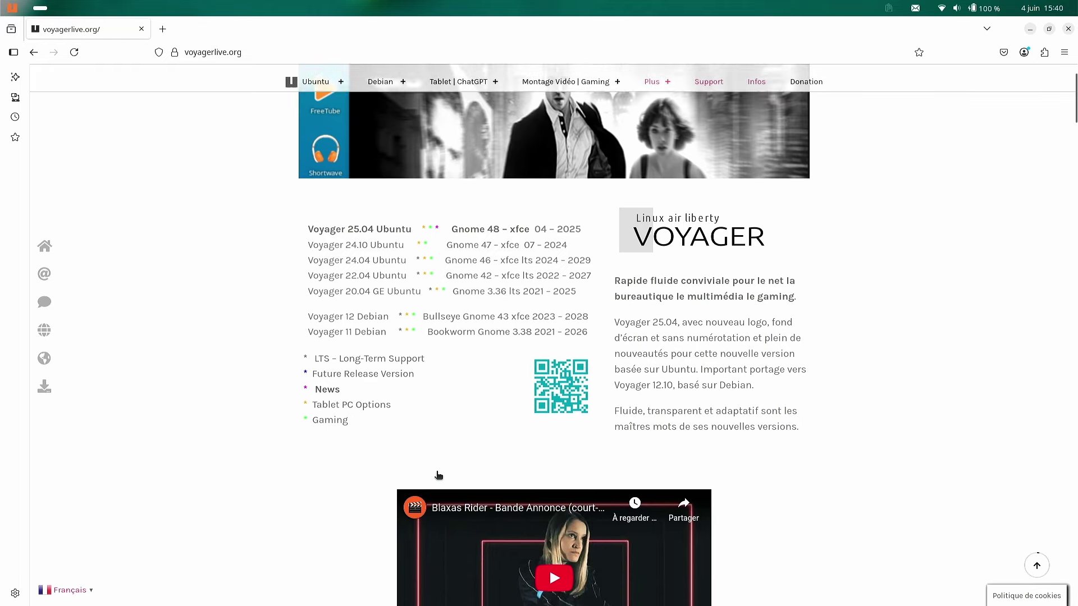
pyautogui.scroll(2, 436, 474)
pyautogui.moveTo(320, 81)
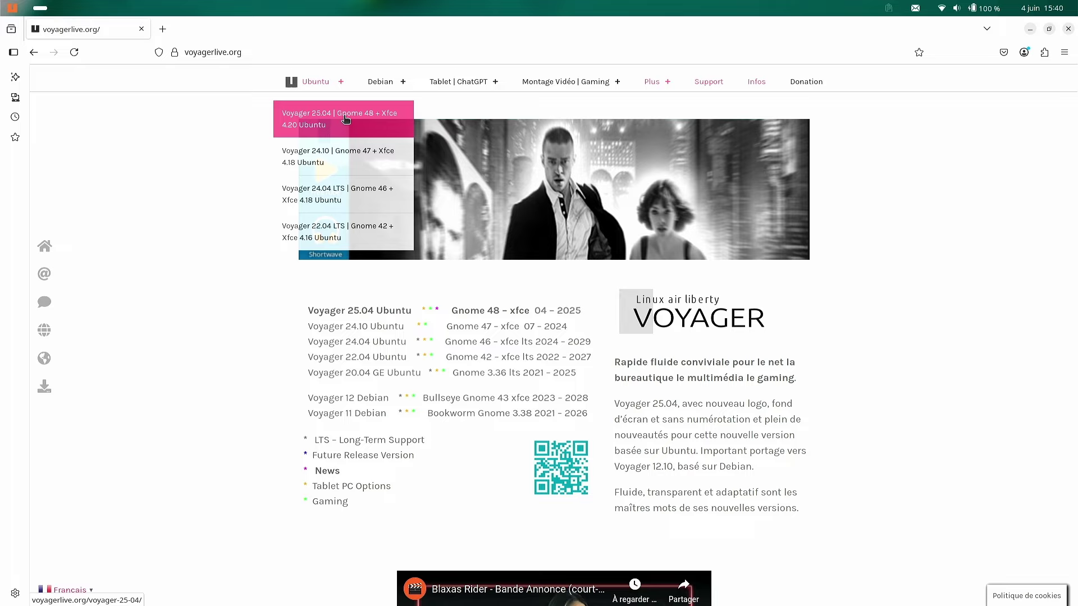
pyautogui.moveTo(385, 83)
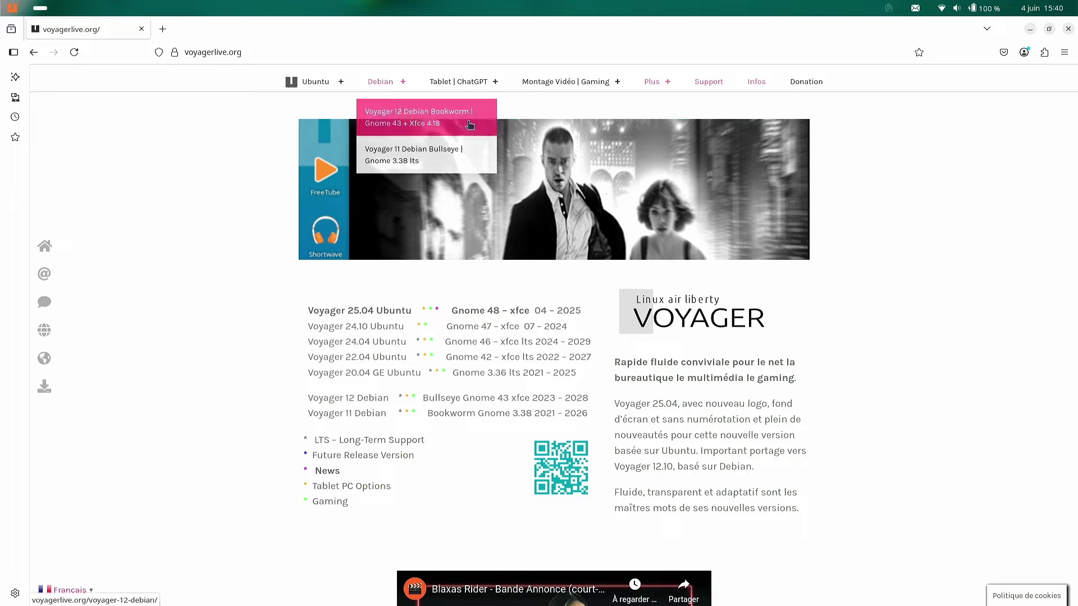
pyautogui.moveTo(553, 85)
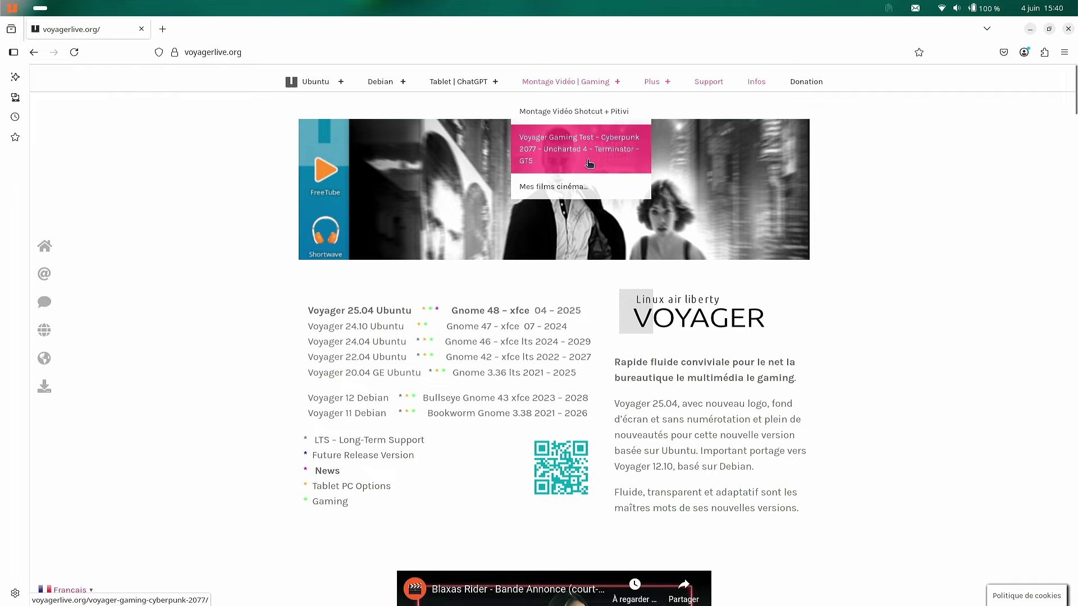
pyautogui.moveTo(669, 88)
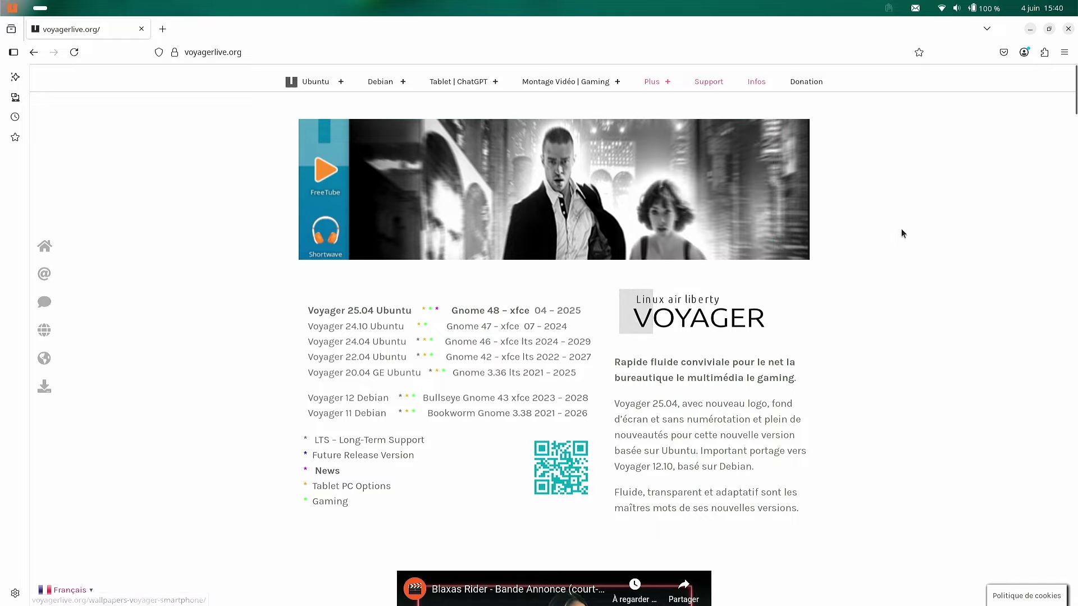
pyautogui.rightClick(880, 288)
pyautogui.click(876, 258)
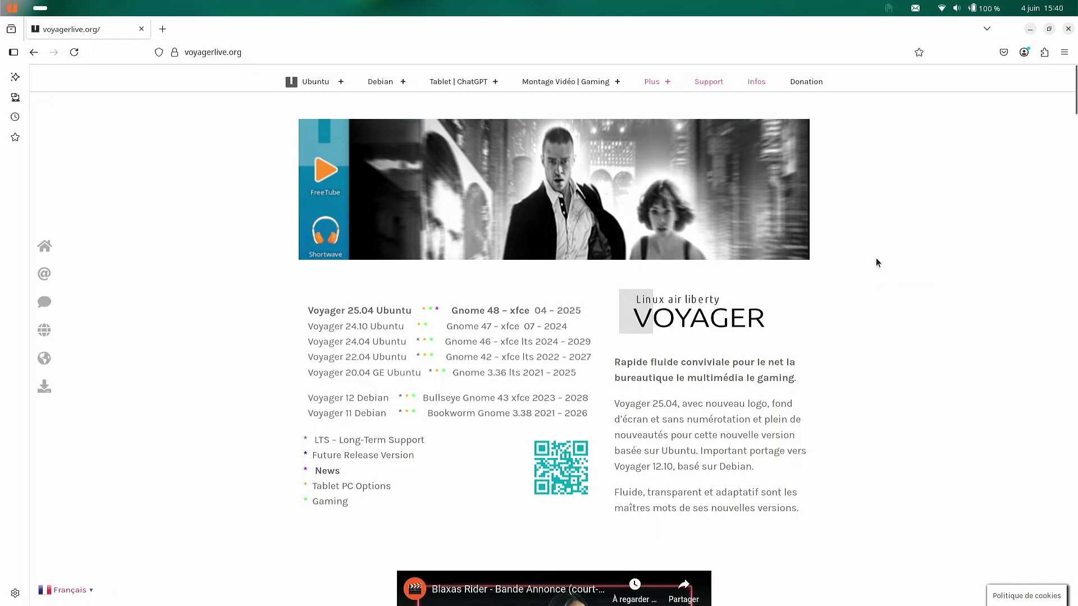
# Step: Look over the Voyager home page, including the Voyager 25.04 download links and version notes, and close Firefox
pyautogui.scroll(-5, 872, 271)
pyautogui.scroll(-2, 872, 271)
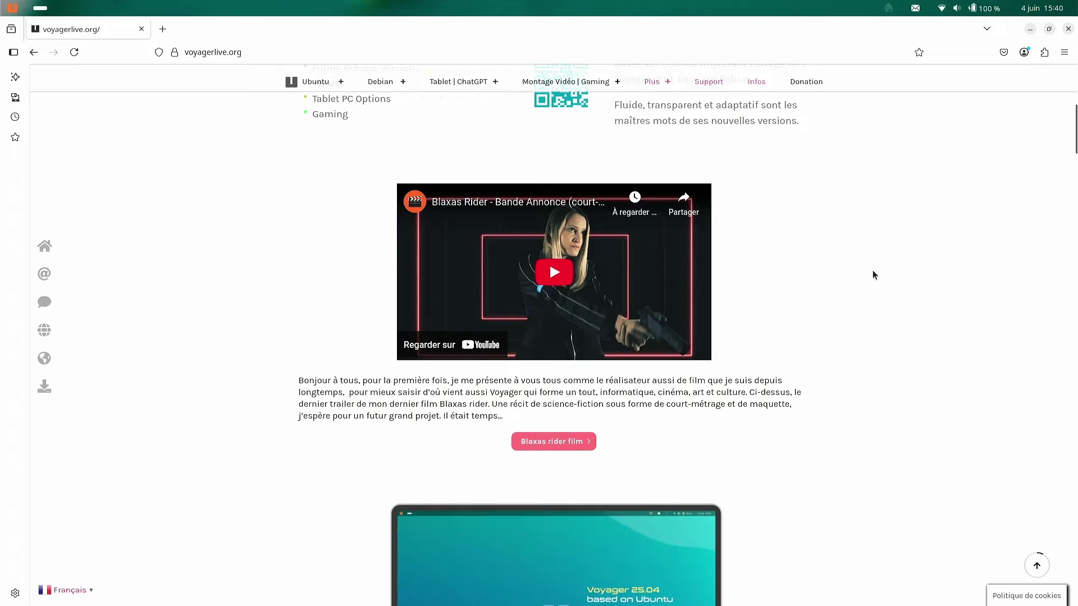
pyautogui.scroll(-10, 873, 274)
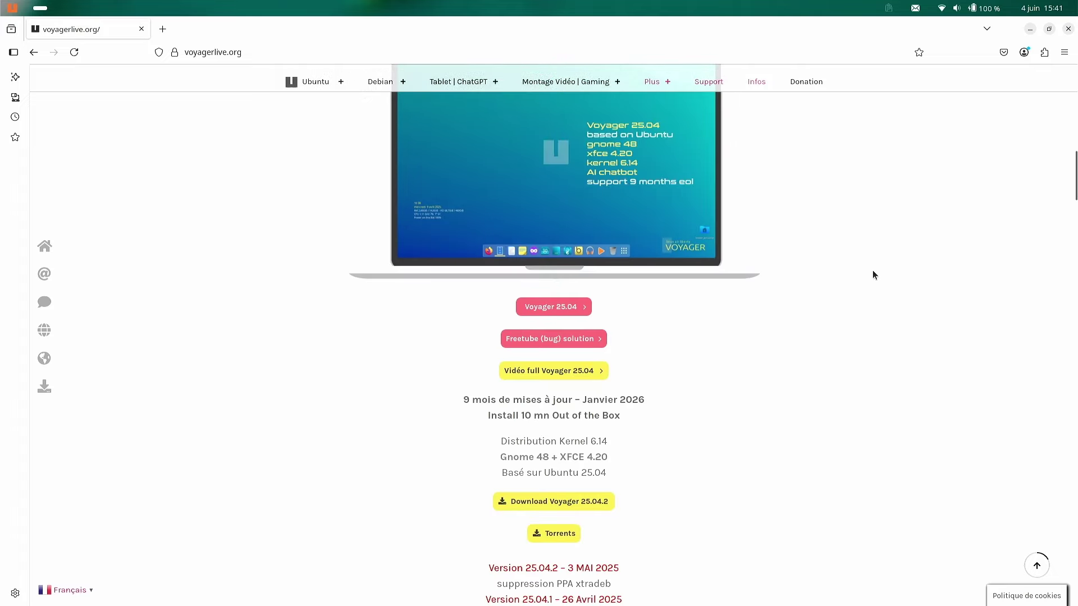
pyautogui.scroll(-10, 872, 274)
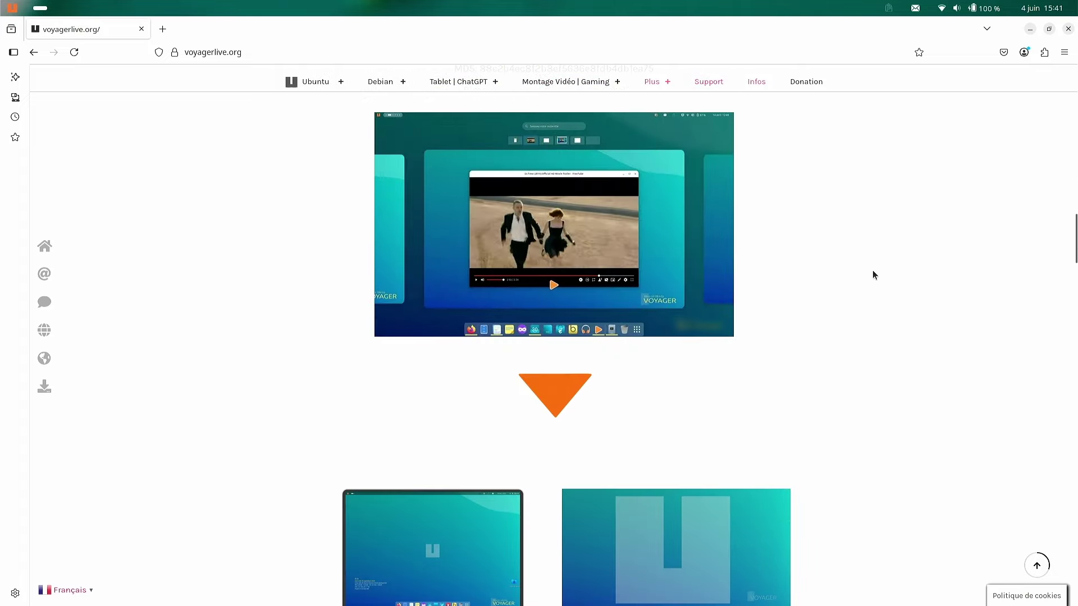
pyautogui.scroll(8, 872, 275)
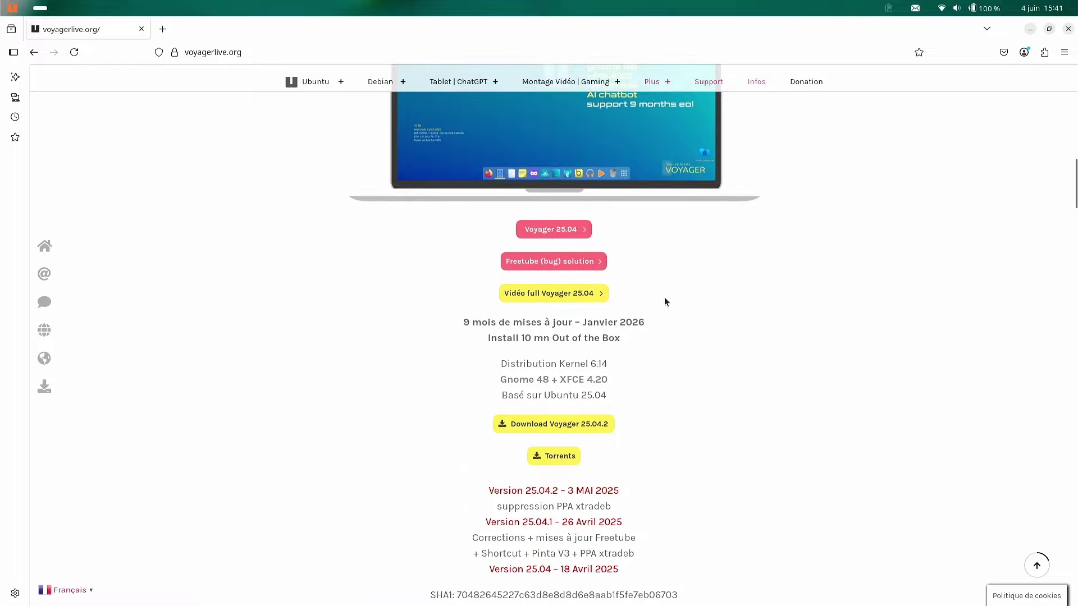
pyautogui.scroll(-2, 665, 297)
pyautogui.scroll(17, 663, 297)
pyautogui.scroll(1, 664, 298)
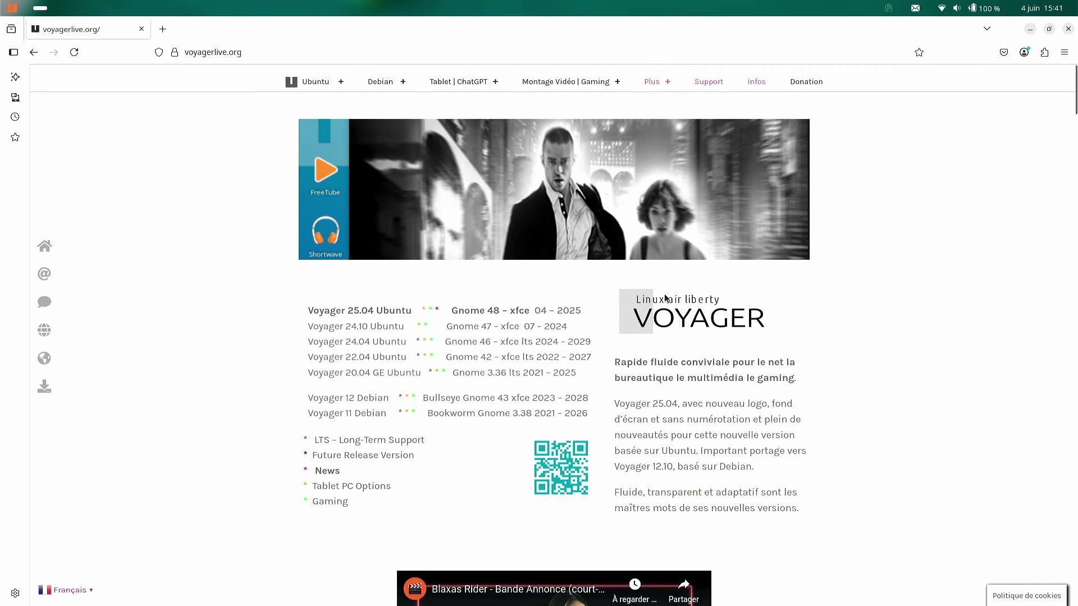
pyautogui.click(1067, 29)
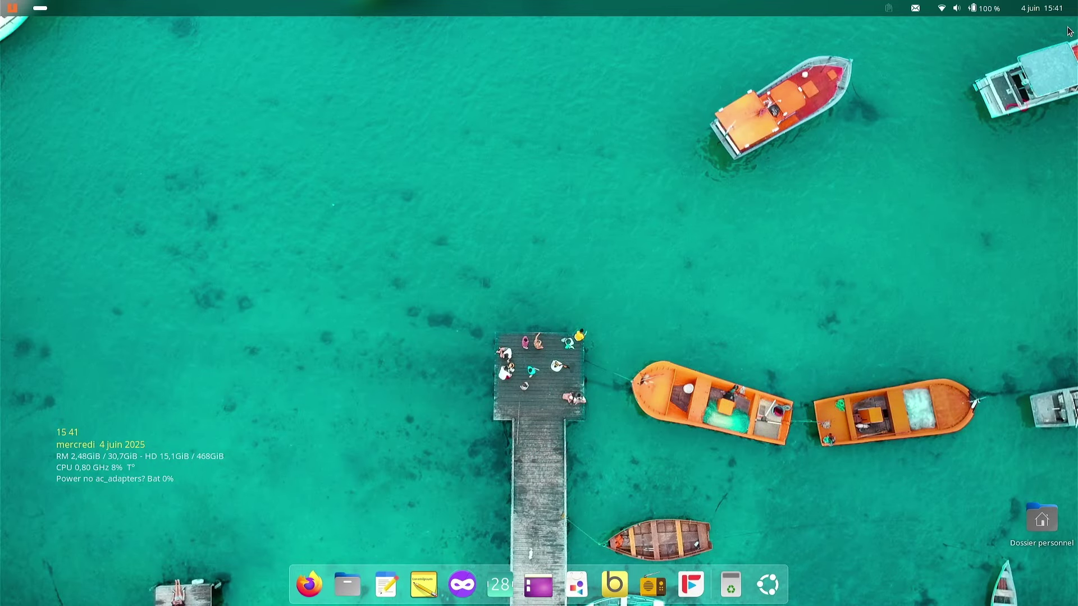
# Step: Shut down the computer from the quick settings and confirm with Éteindre
pyautogui.click(960, 8)
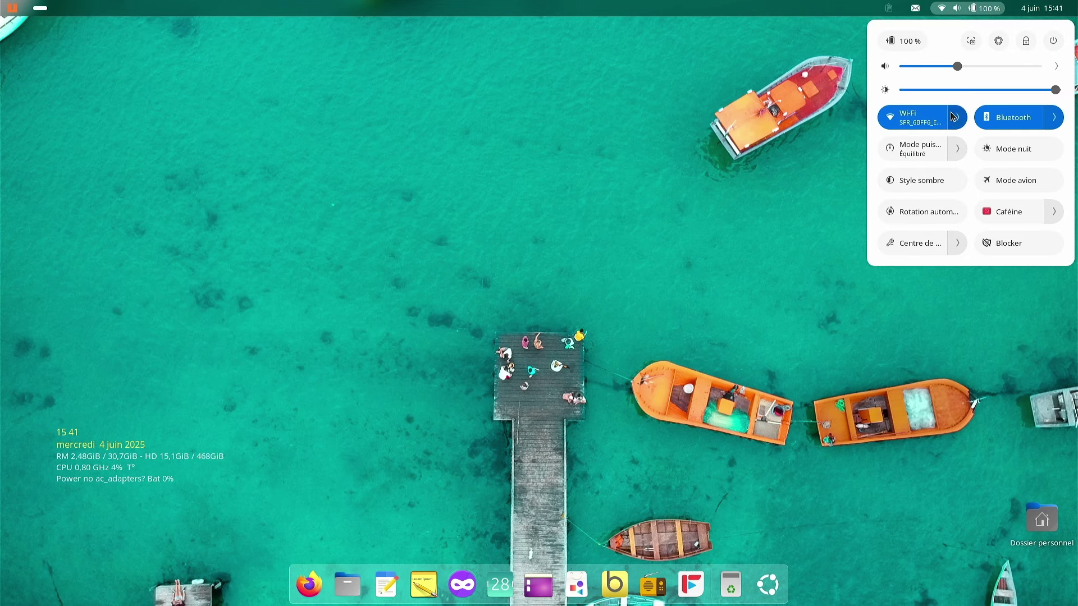
pyautogui.click(1052, 42)
pyautogui.click(924, 151)
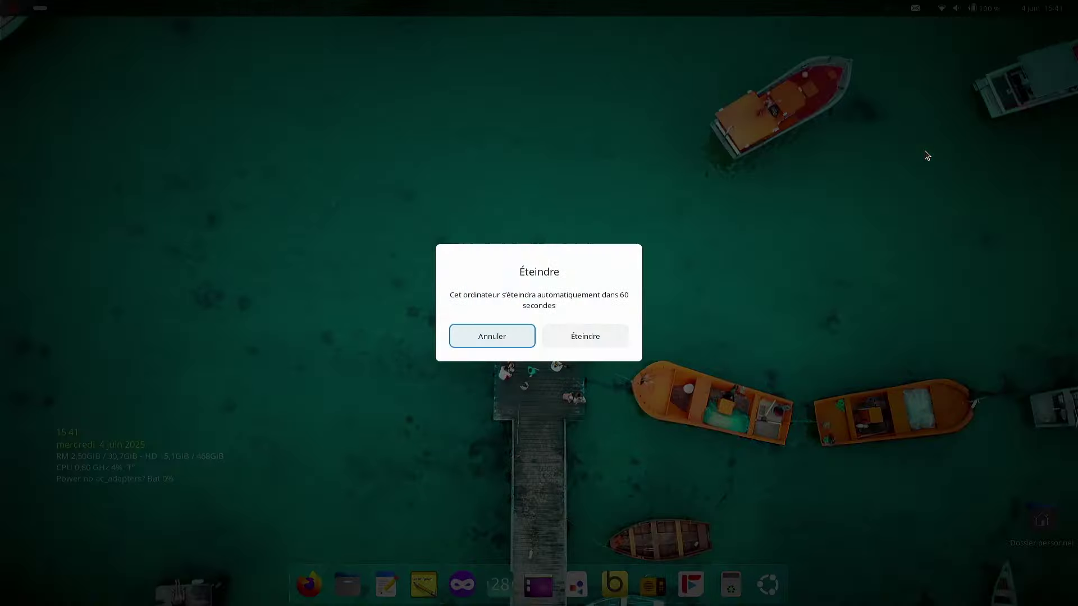
pyautogui.click(607, 335)
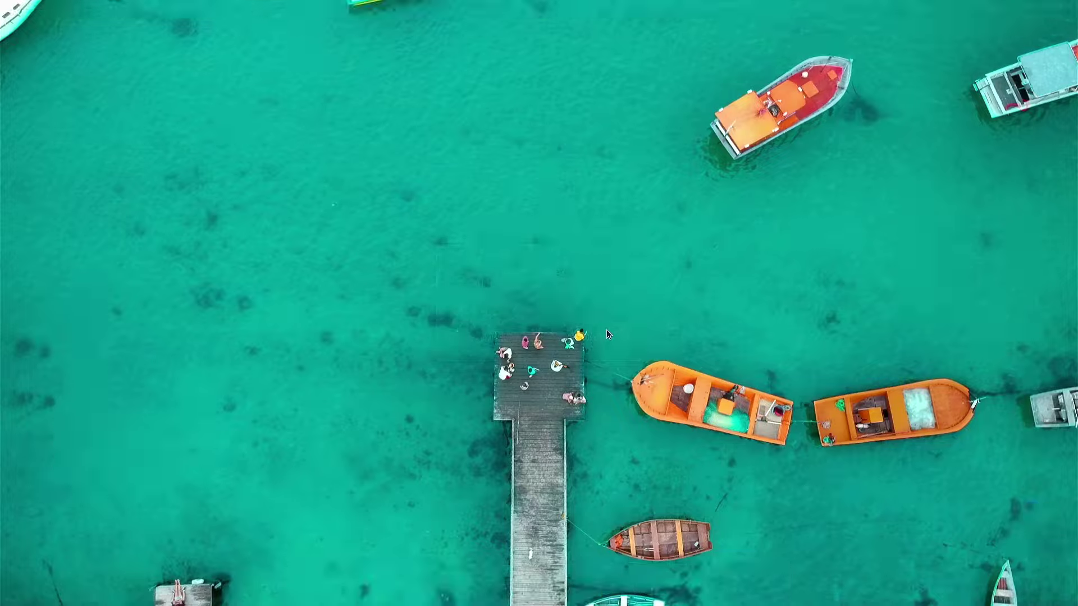